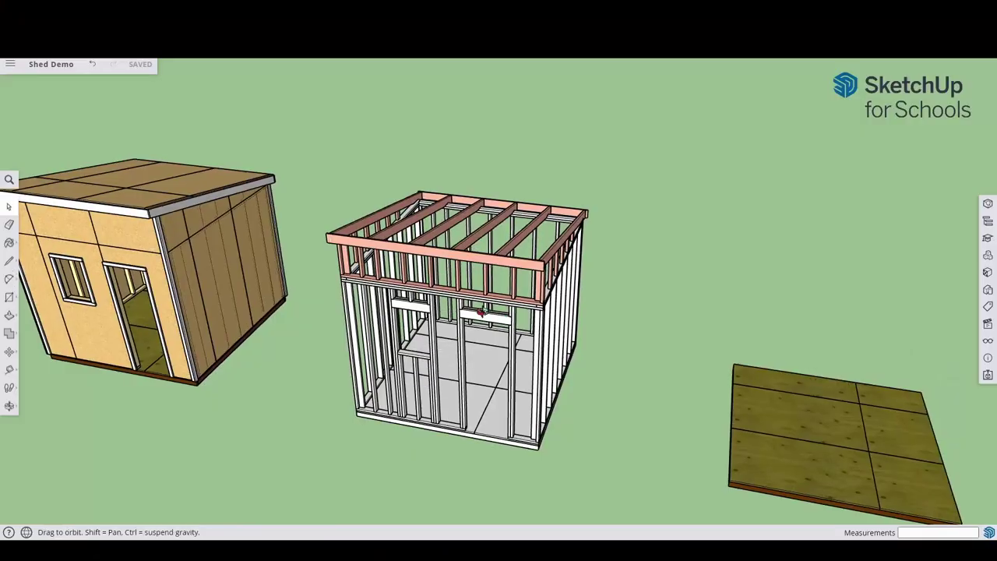
Step: Orbit the VideoExampleShed model to frontal and angled side views of the framed shed
middle_click_drag(481, 312, 232, 242)
scroll(538, 226, "up", 5)
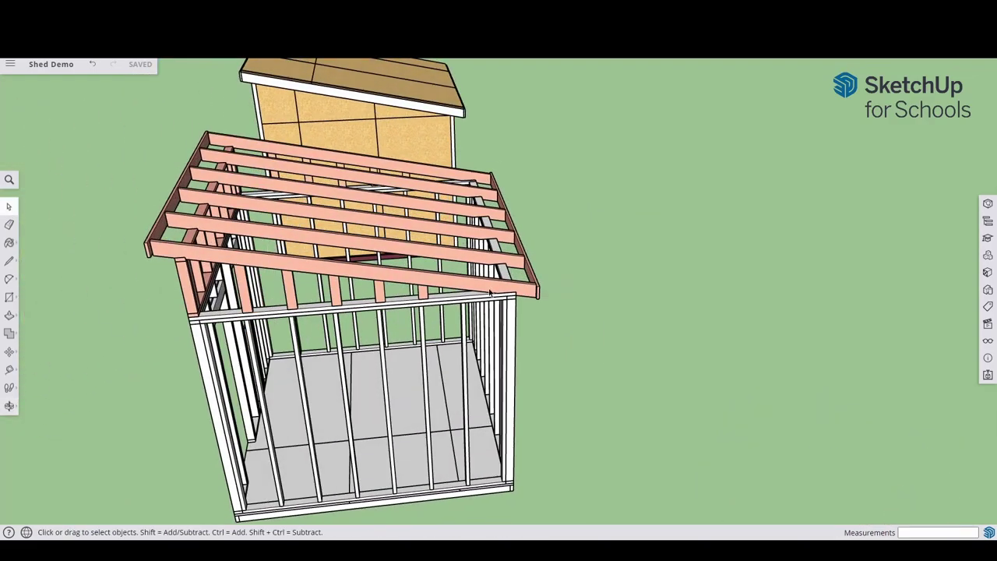
middle_click_drag(481, 292, 536, 234)
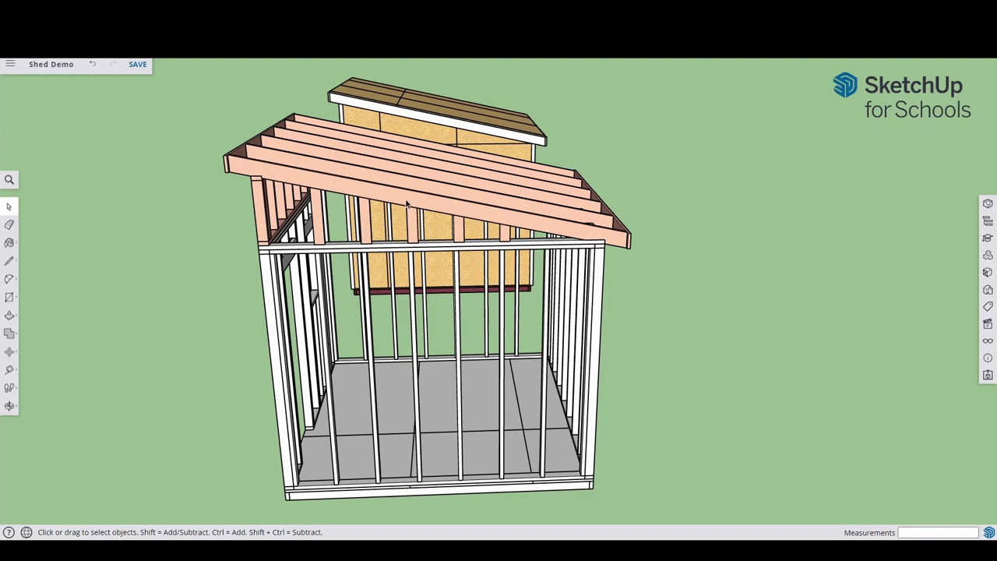
middle_click_drag(246, 163, 478, 267)
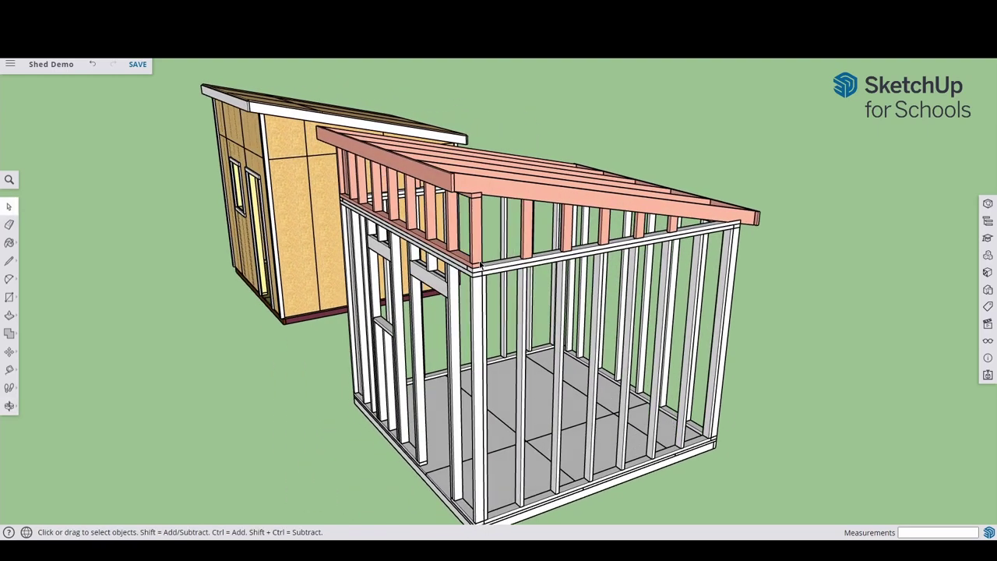
Step: Select the shed framing and orbit from above down to eye level around the wall frame
left_click(461, 259)
scroll(460, 258, "up", 3)
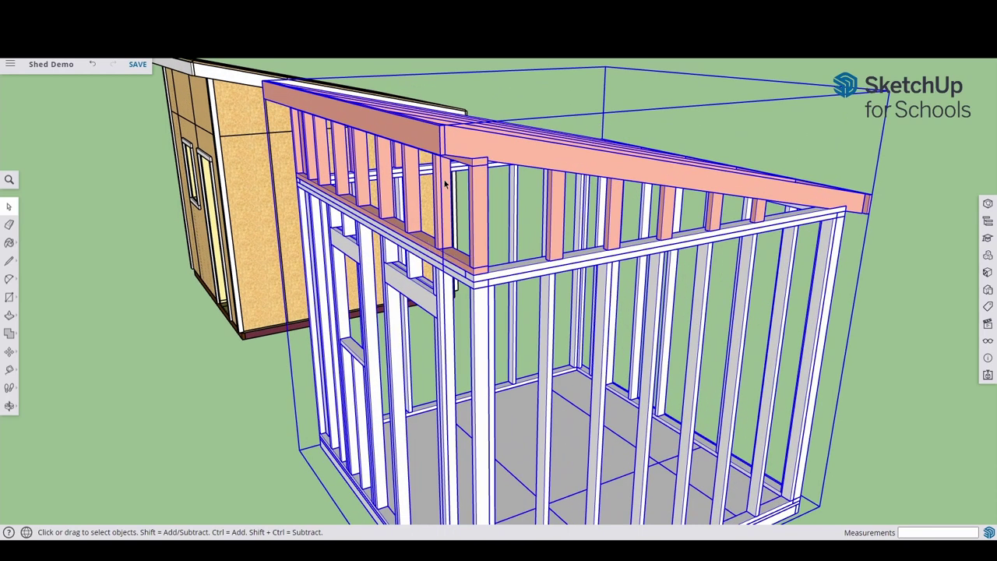
middle_click_drag(620, 221, 612, 263)
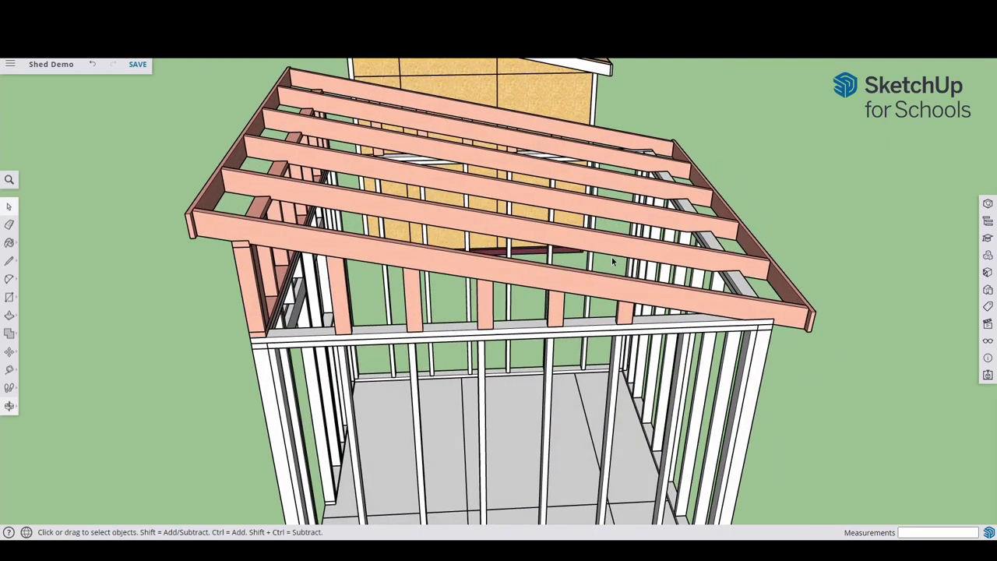
left_click(717, 268)
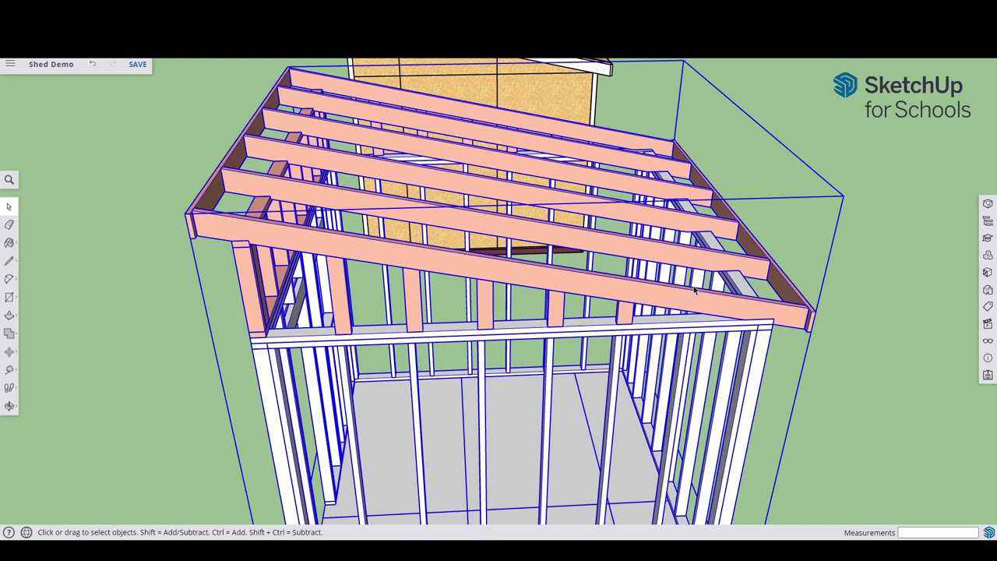
left_click(864, 259)
scroll(224, 233, "up", 5)
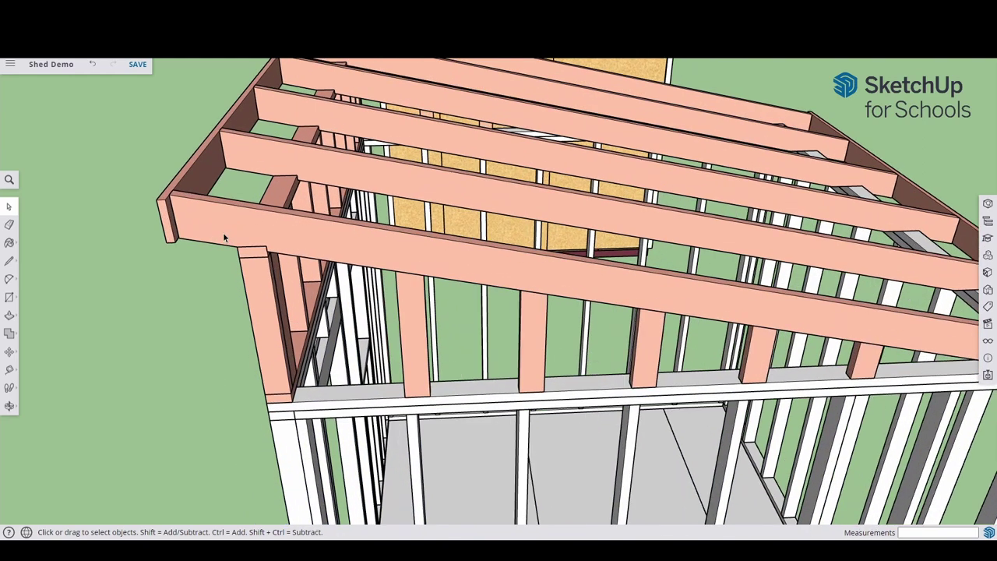
left_click(271, 228)
middle_click_drag(265, 243, 207, 272)
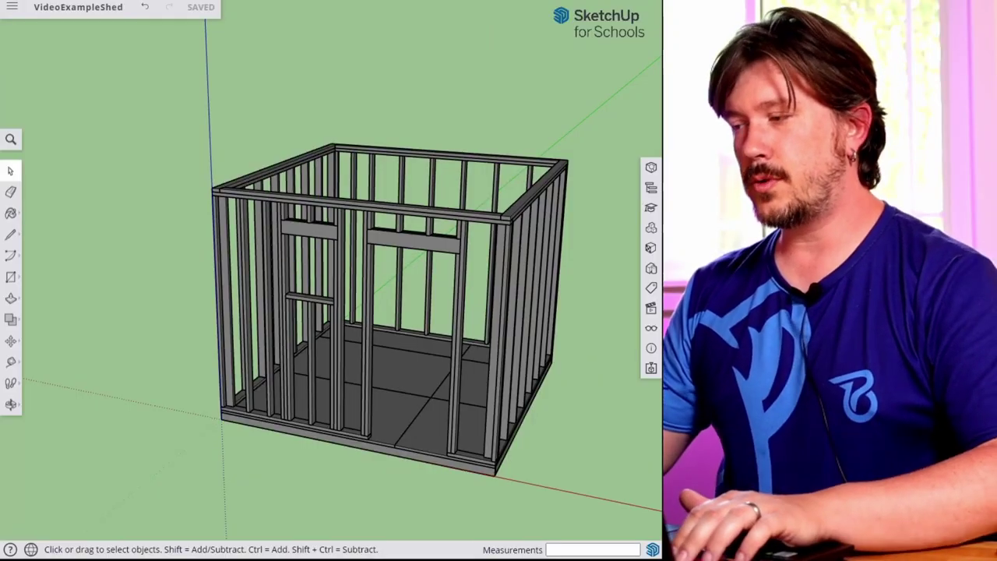
middle_click_drag(436, 350, 467, 389)
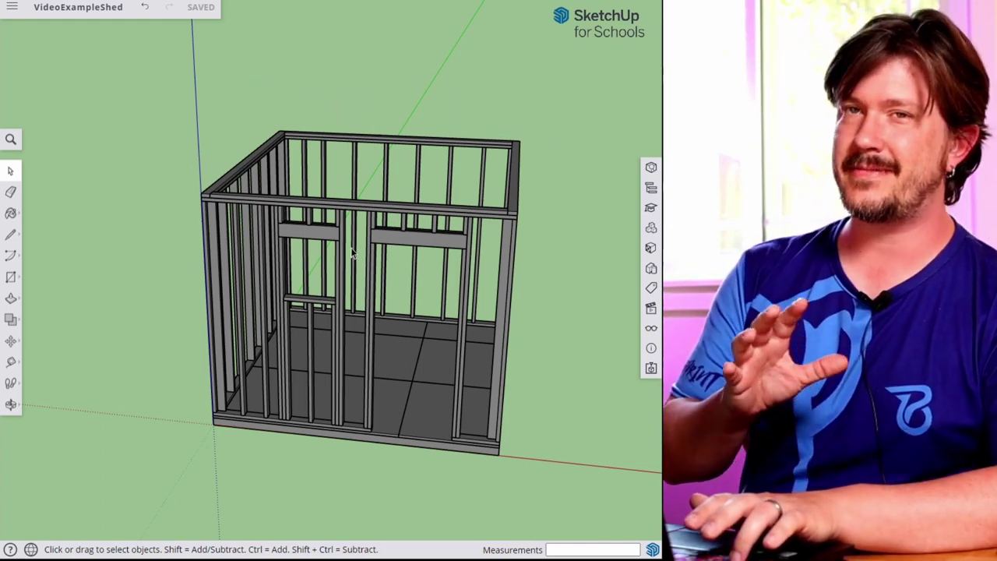
Step: Orbit down to look at the front wall's top plate and pick the Rectangle tool (R)
middle_click_drag(419, 180, 114, 109)
middle_click_drag(303, 234, 196, 275)
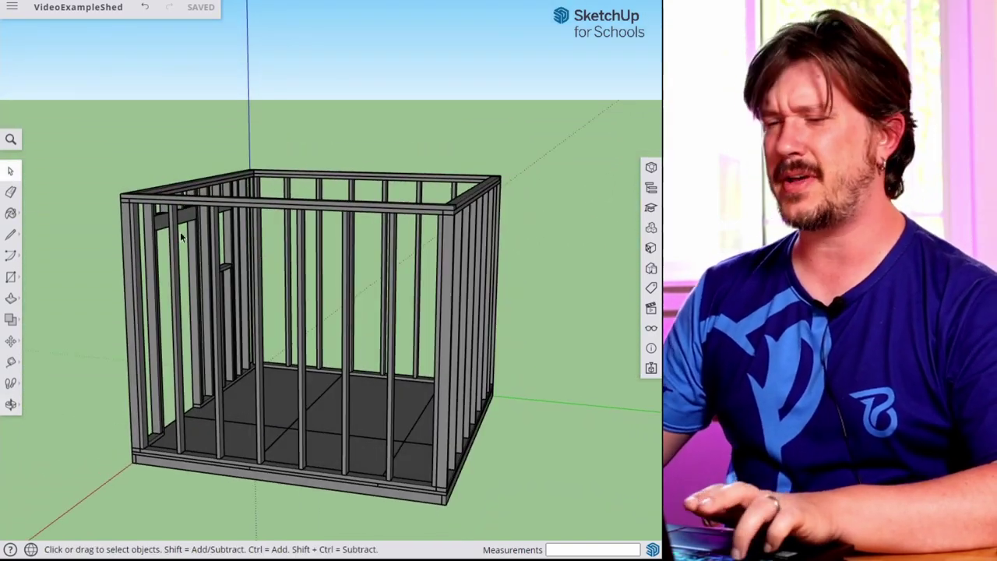
middle_click_drag(181, 237, 446, 287)
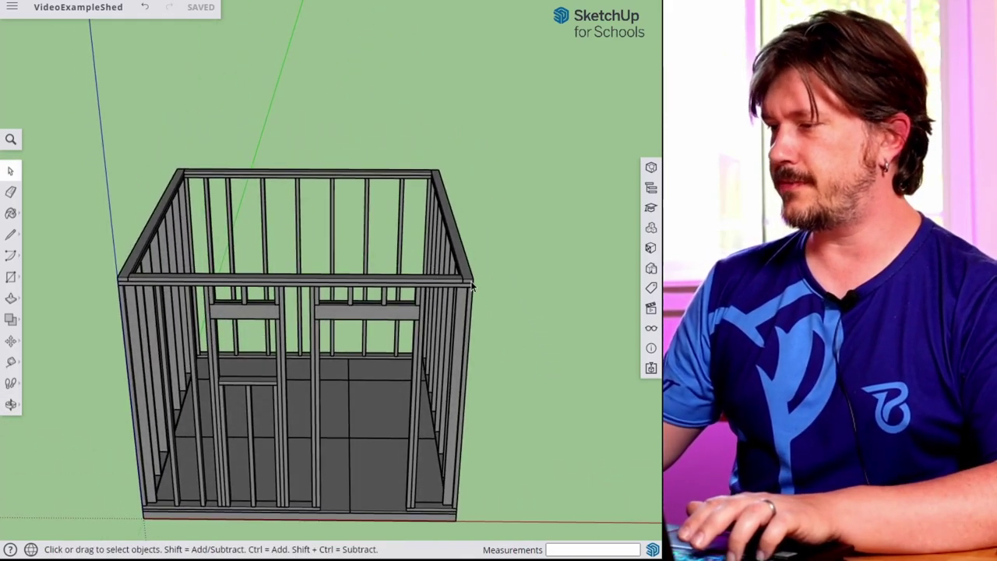
scroll(254, 236, "up", 3)
key("r")
middle_click_drag(78, 277, 148, 285)
Step: Draw a 10' long, 3.5" wide rectangle along the front wall's top plate
left_click(152, 289)
middle_click_drag(429, 289, 460, 286)
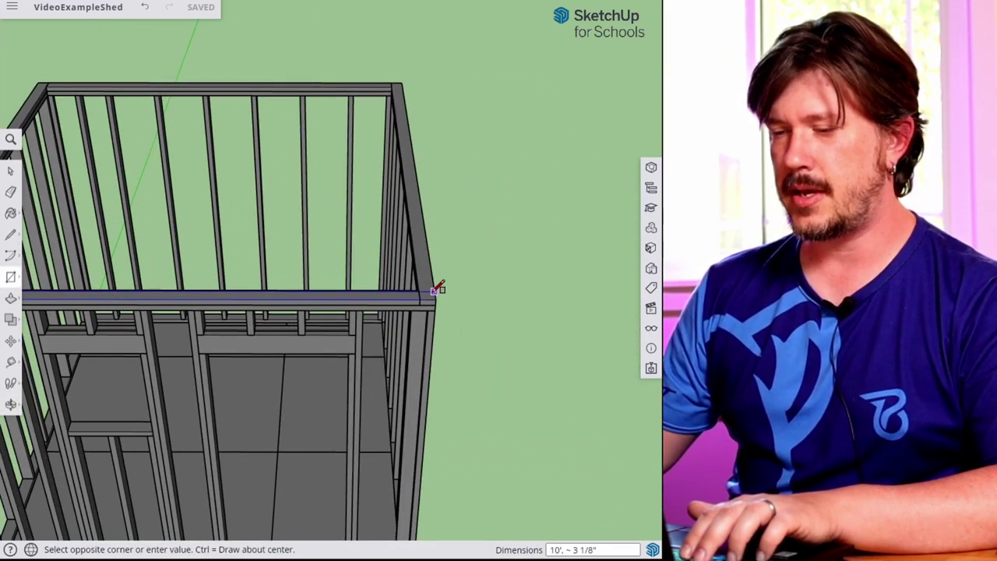
scroll(438, 286, "up", 2)
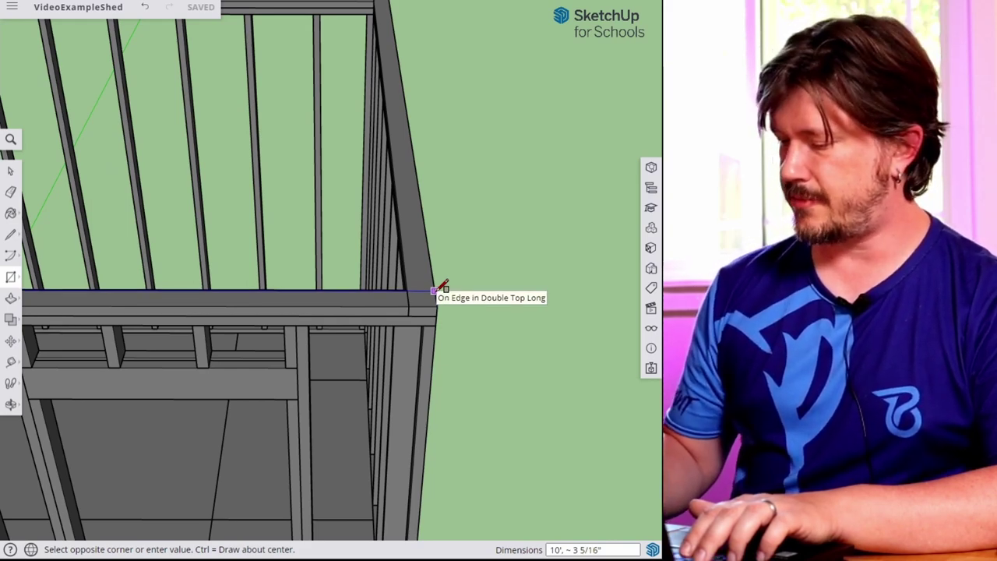
type(",3.5")
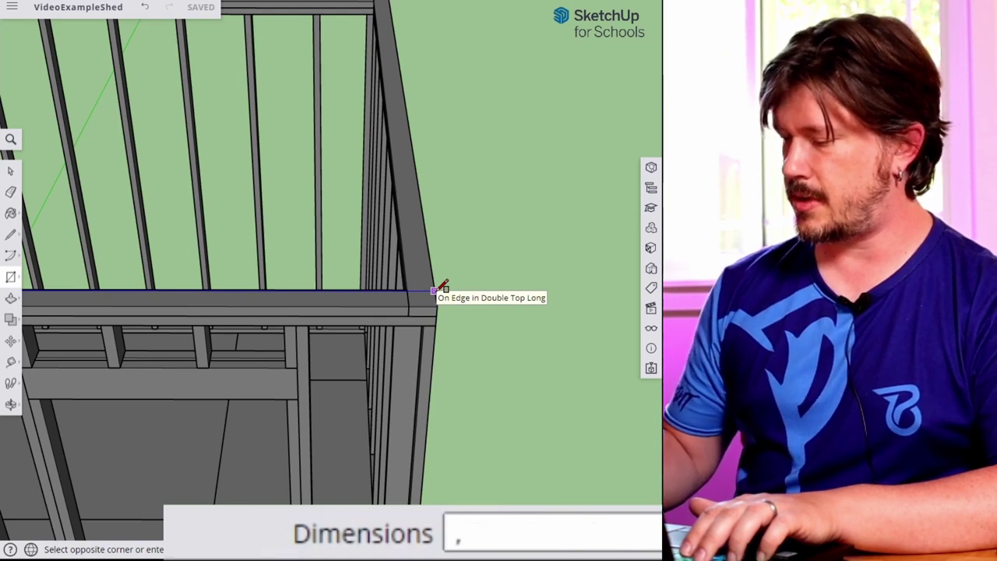
key("Return")
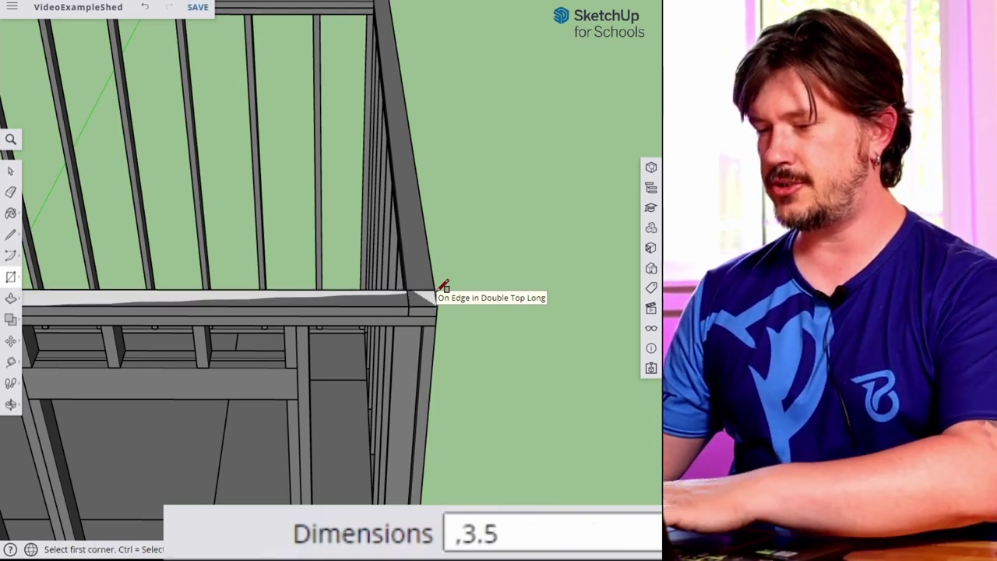
Step: Push/Pull the rectangle up 1.5" into a board and select it
key("p")
left_click(377, 303)
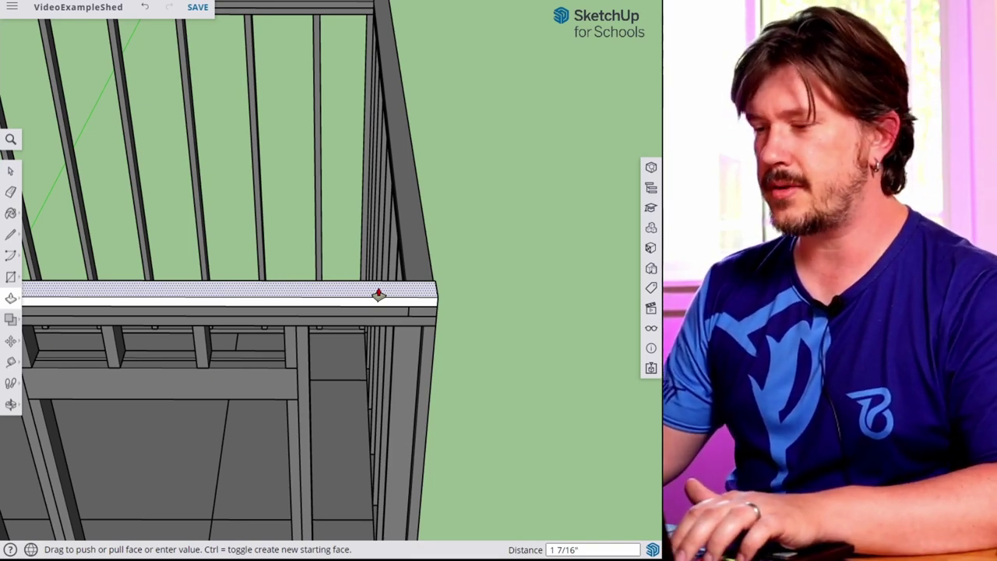
type("1.5")
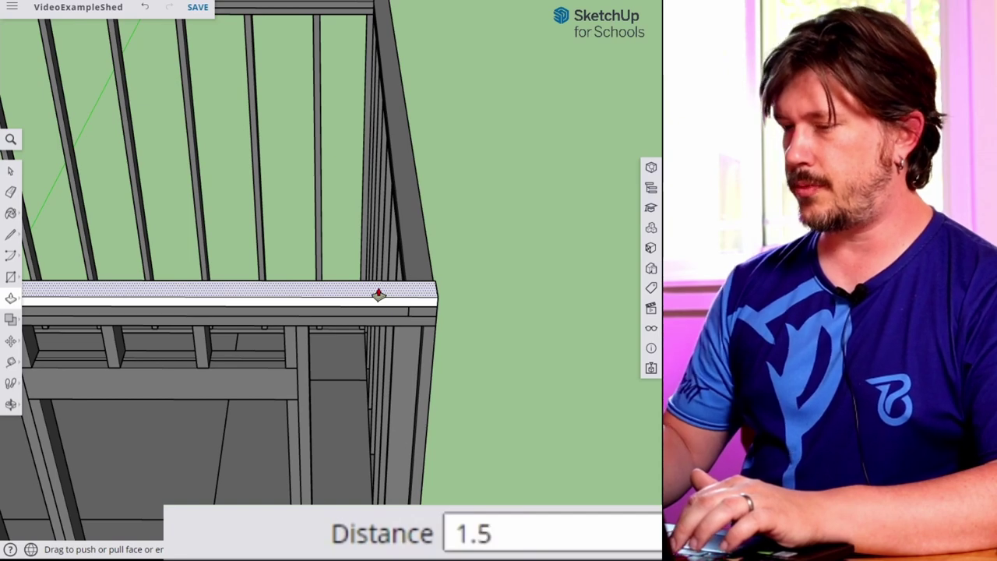
key("Return")
key("space")
left_click(384, 297)
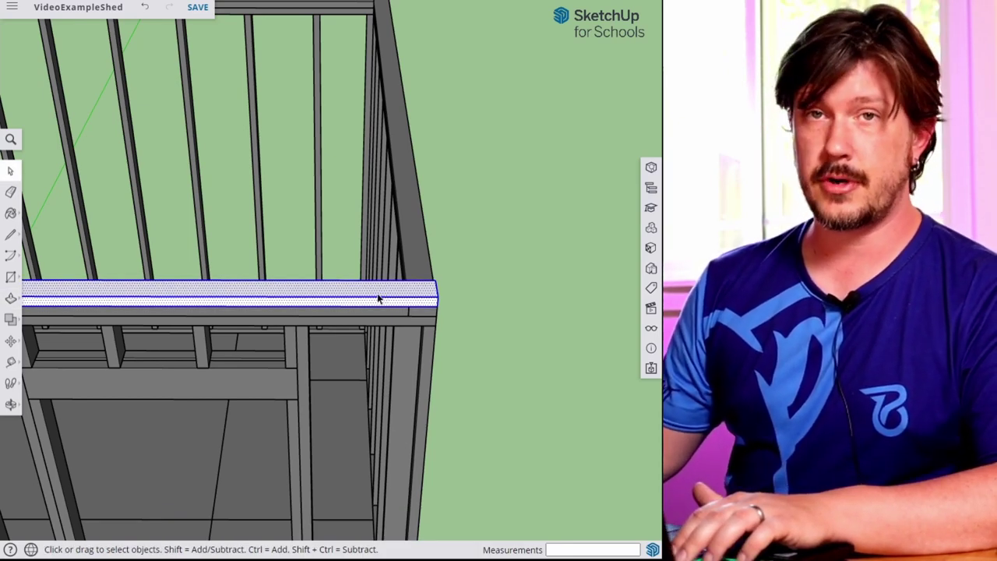
Step: Make the new board a component named 'Riser Board'
right_click(310, 290)
left_click(372, 393)
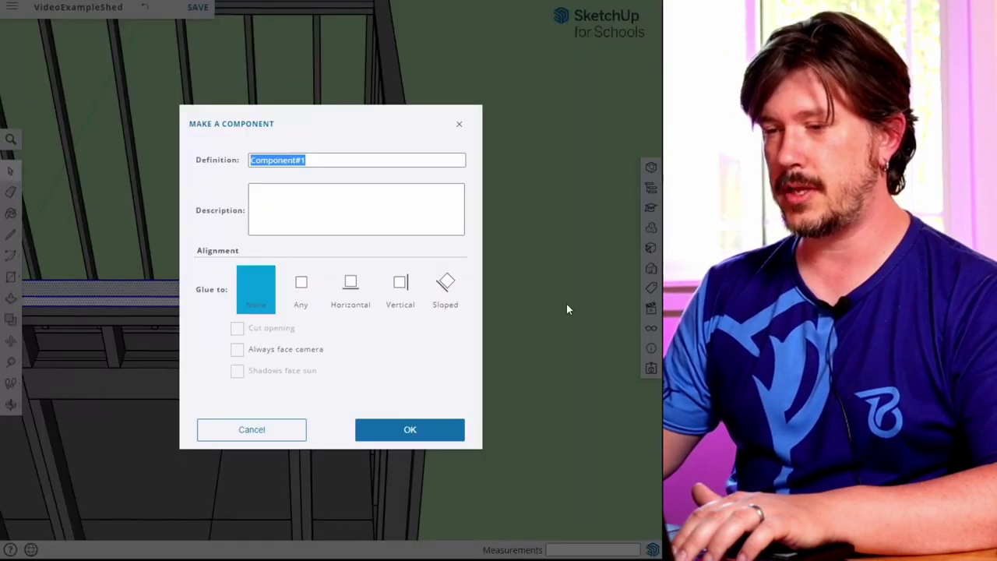
type("Riser ")
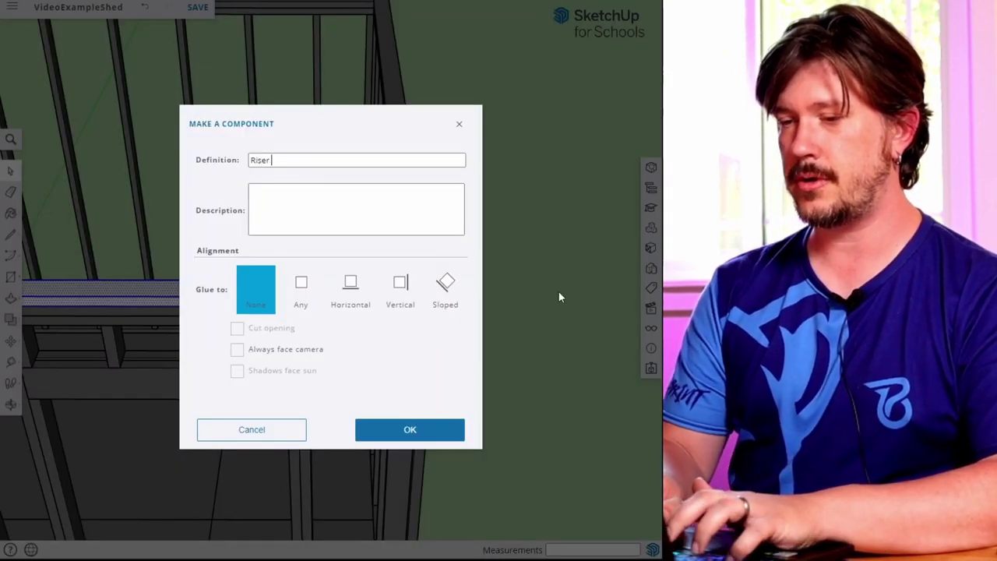
type("Board")
key("Return")
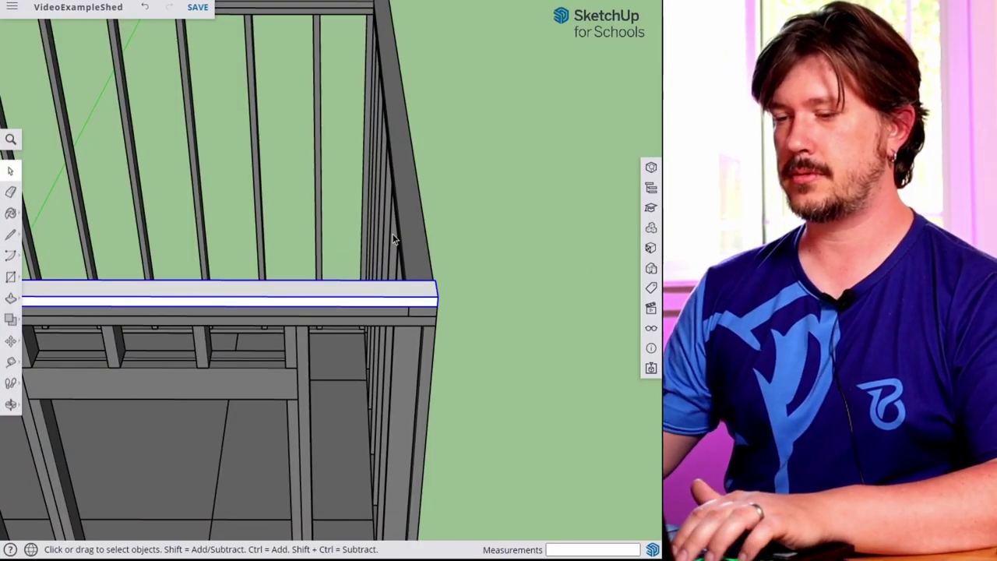
middle_click_drag(401, 236, 466, 279)
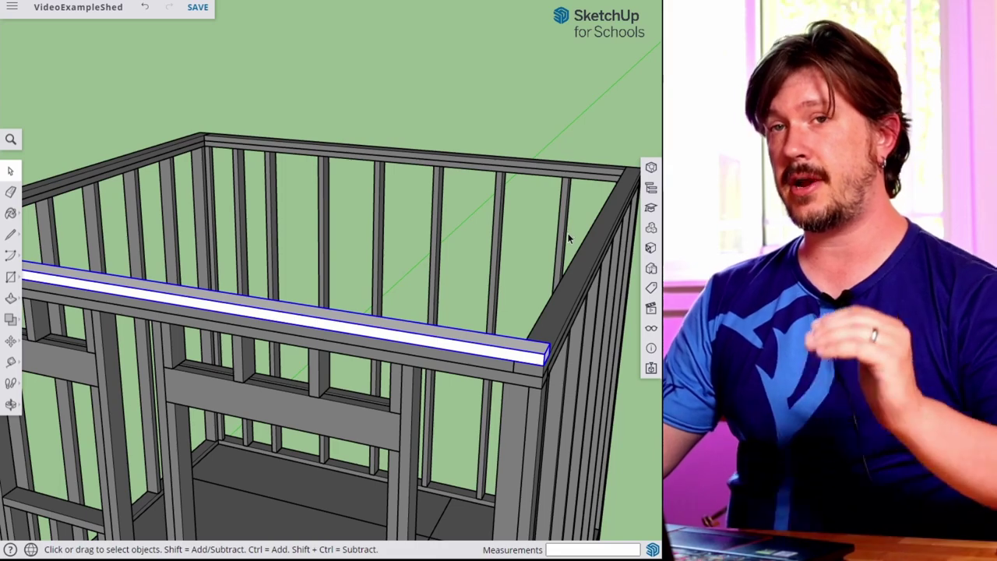
Step: Place a Tape Measure guide line 2' above the board's top edge
middle_click_drag(476, 349, 475, 228)
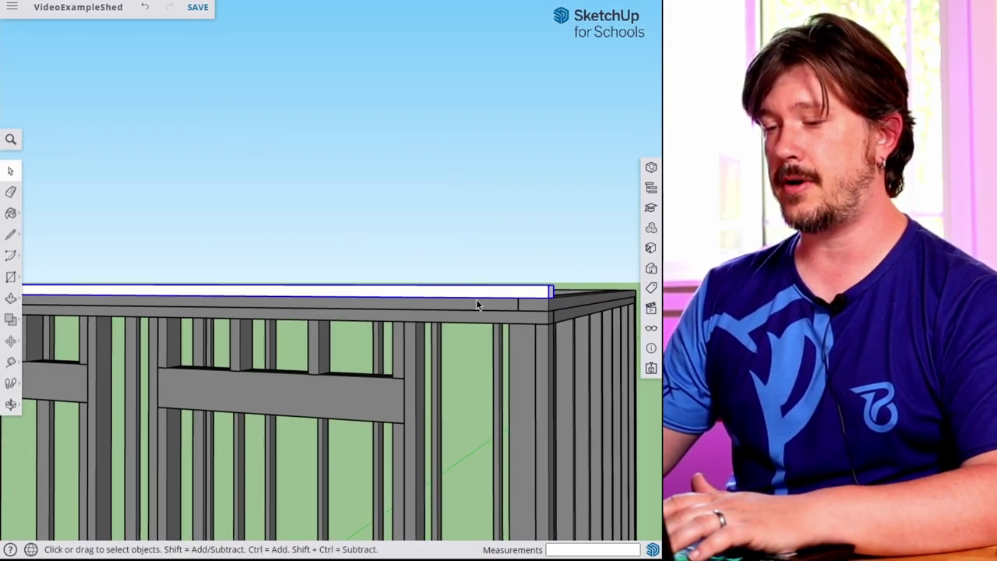
key("t")
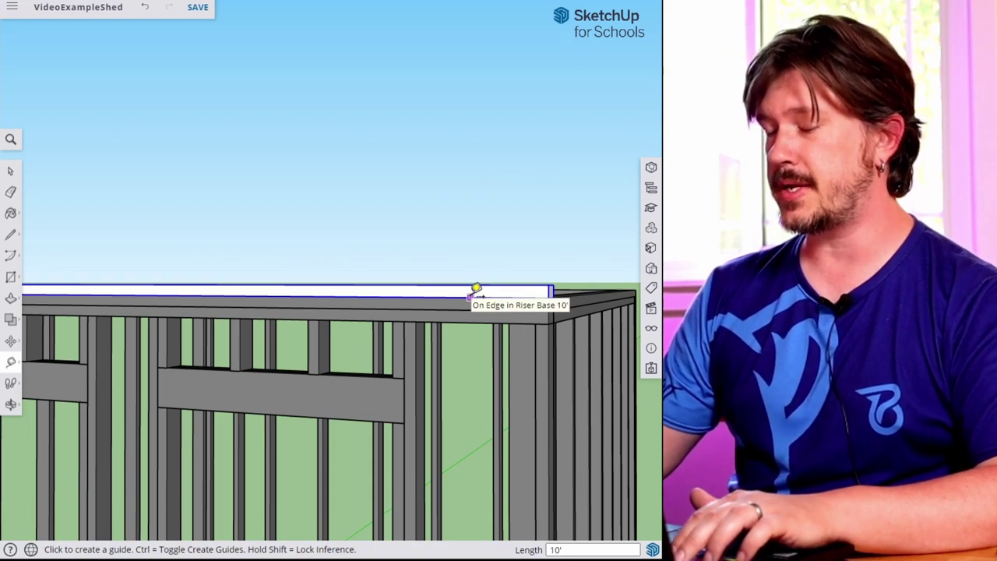
left_click(470, 296)
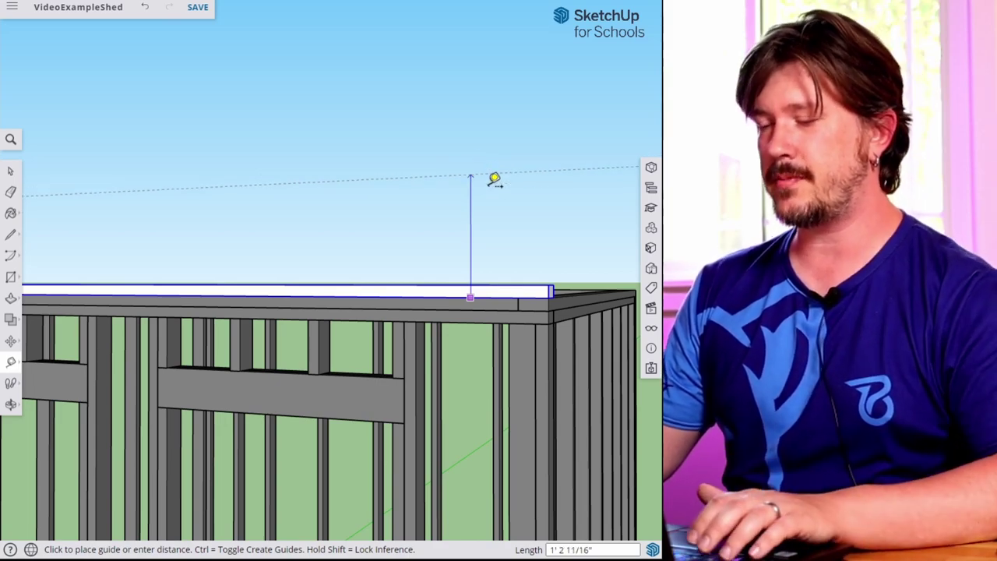
middle_click_drag(532, 196, 323, 204)
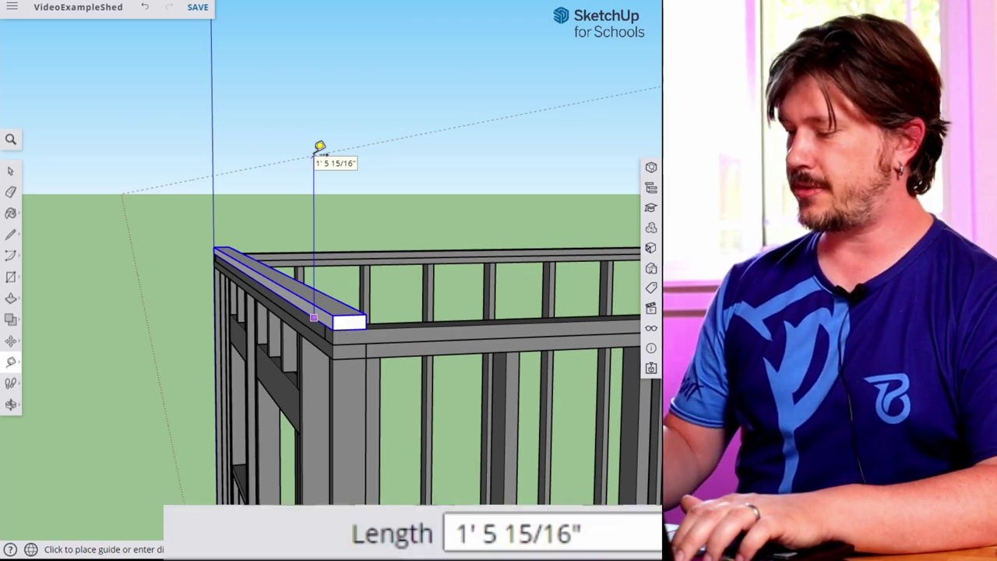
type("2'")
key("Return")
middle_click_drag(289, 178, 374, 189)
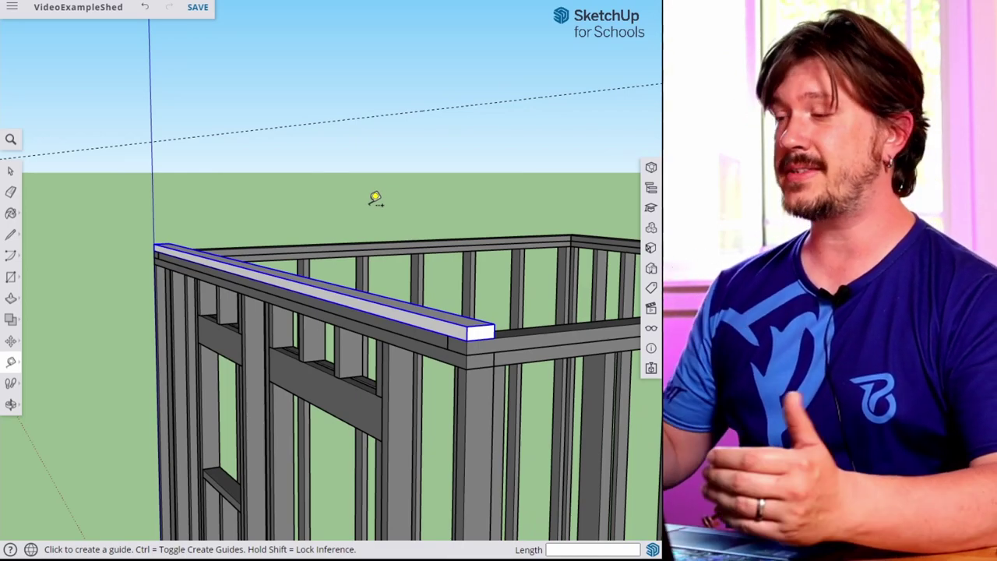
middle_click_drag(460, 310, 552, 399)
key("m")
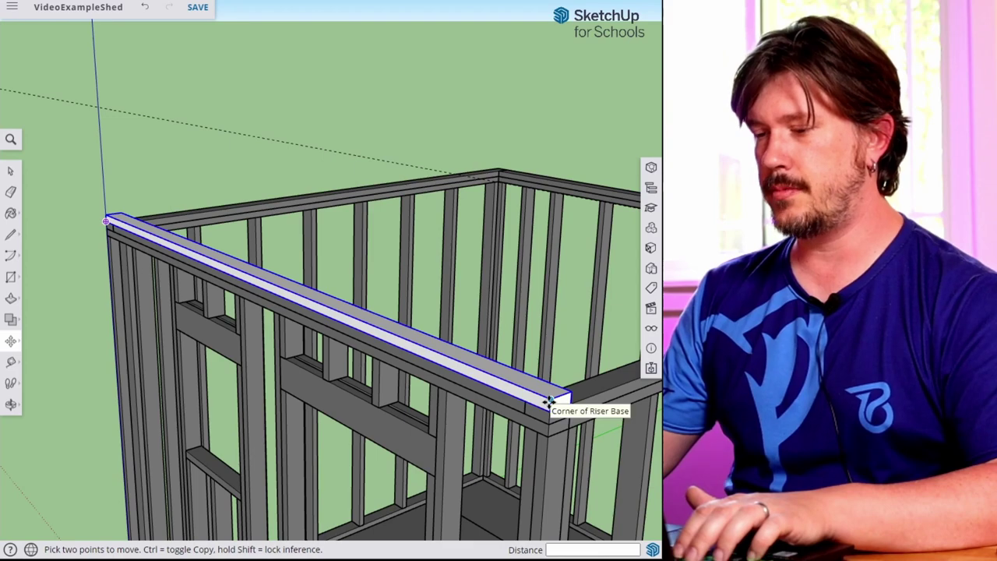
left_click(551, 399)
key("ctrl")
middle_click_drag(568, 250, 549, 166)
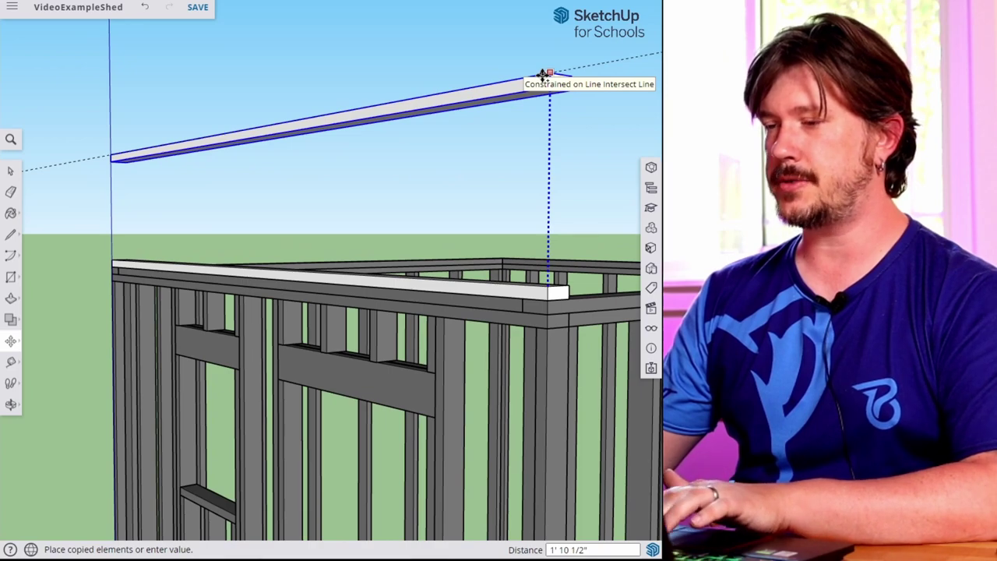
left_click(546, 75)
key("space")
middle_click_drag(362, 207, 405, 140)
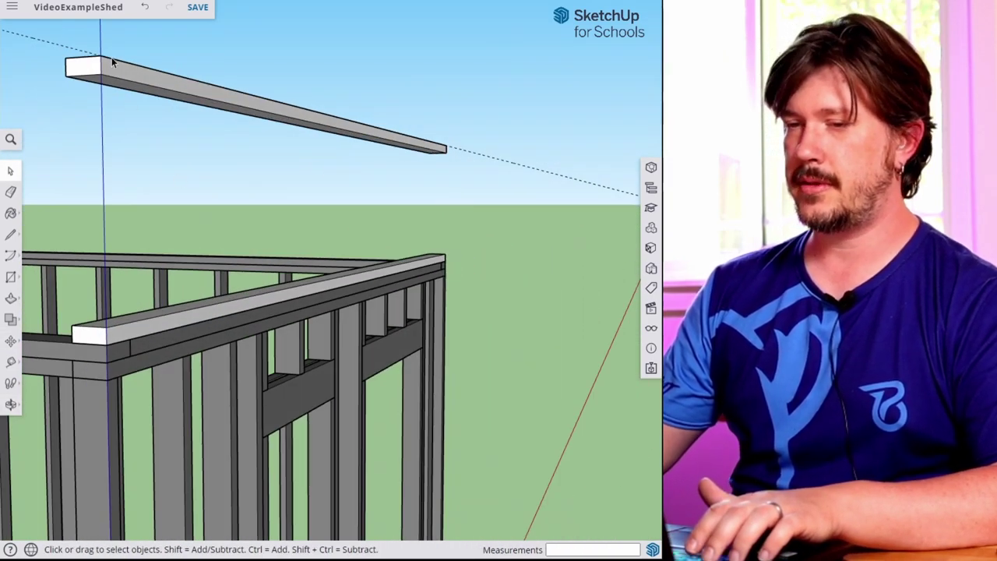
middle_click_drag(144, 162, 249, 283)
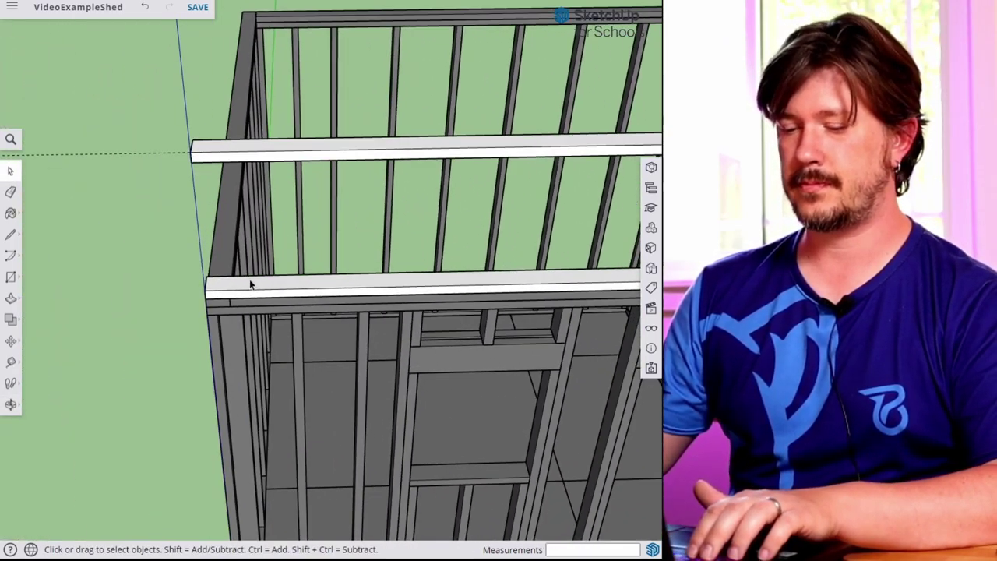
Step: Draw a 1.5" by 3.5" rectangle at the lower board's end
scroll(249, 283, "up", 2)
key("r")
left_click(190, 294)
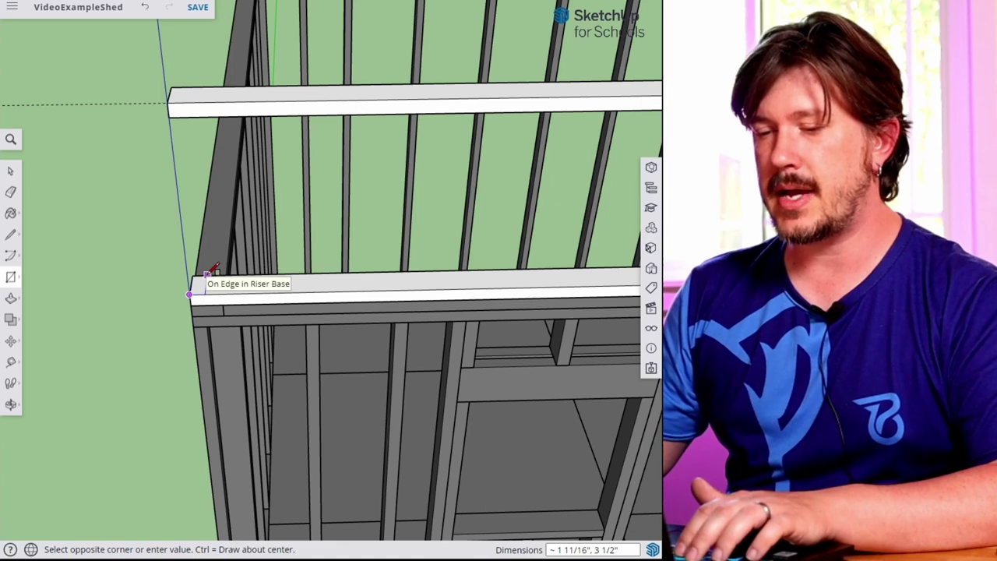
scroll(209, 273, "up", 1)
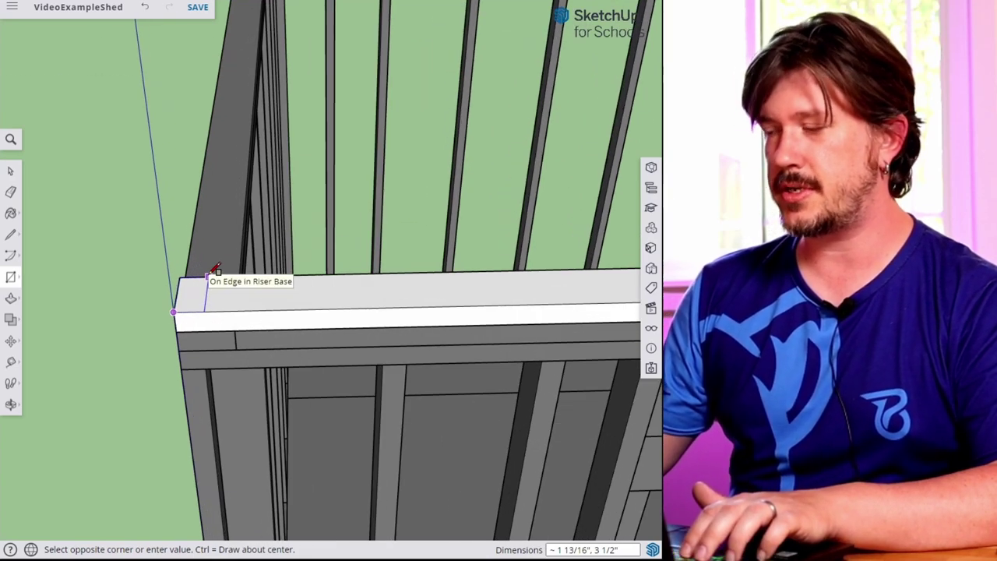
scroll(210, 274, "down", 3)
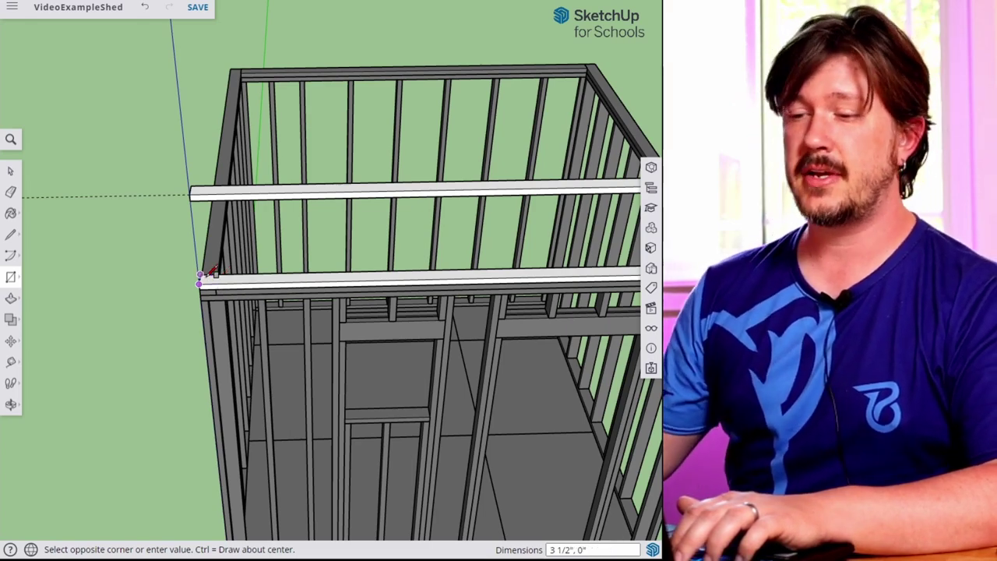
scroll(197, 281, "up", 3)
scroll(211, 273, "up", 2)
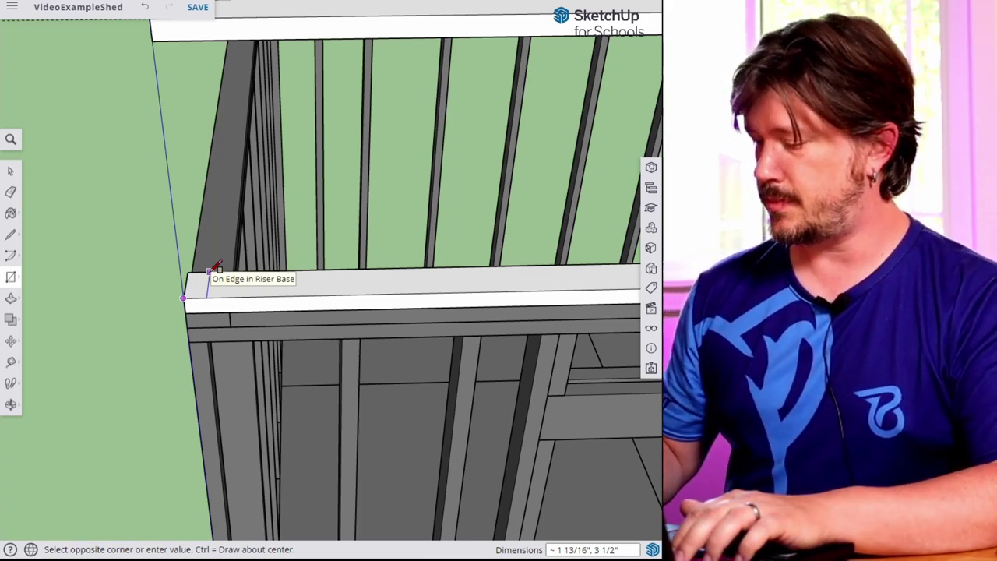
type("1.5,3.5")
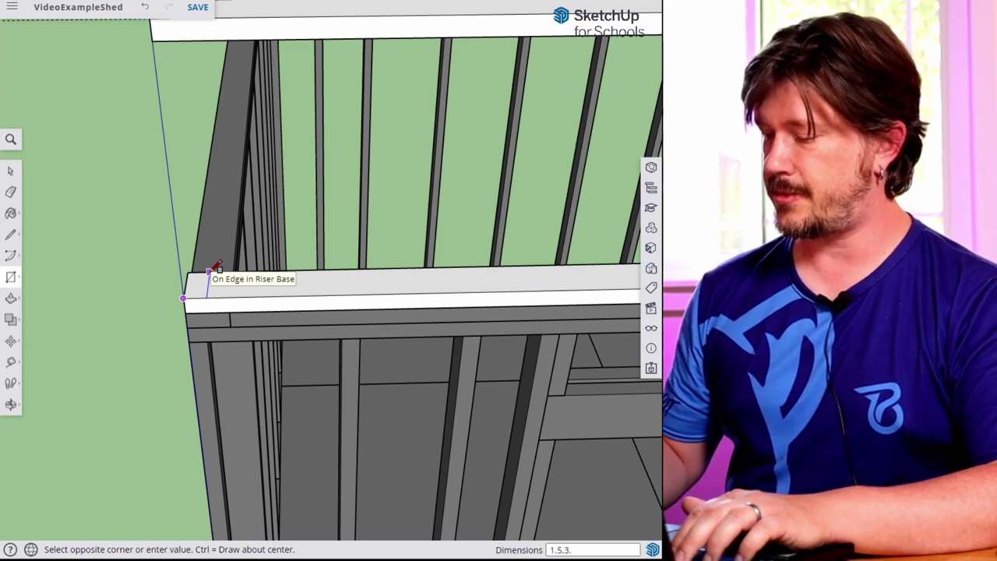
key("Return")
Step: Push/Pull the rectangle up to the top board to form an upright, then select it
key("p")
left_click(194, 286)
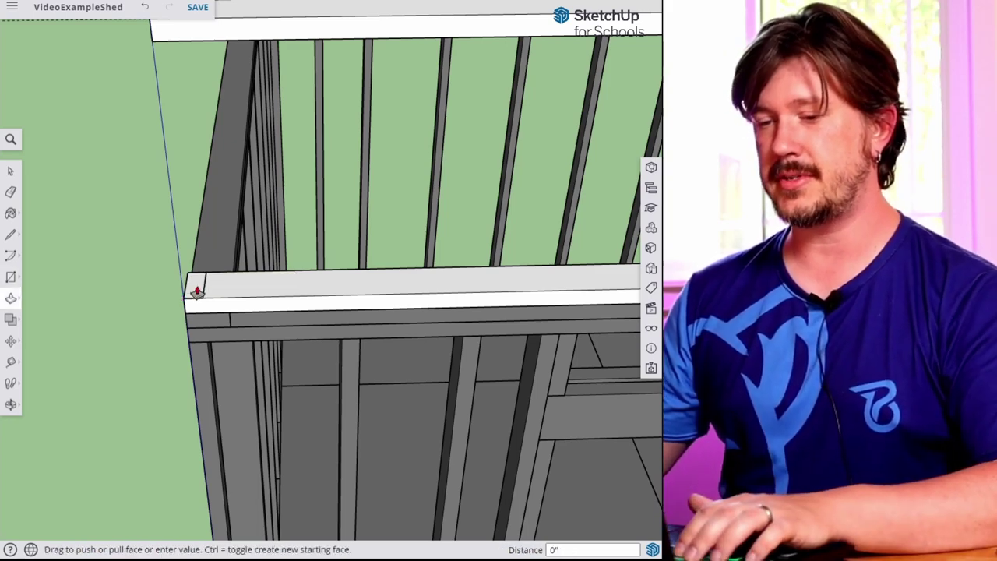
left_click(236, 45)
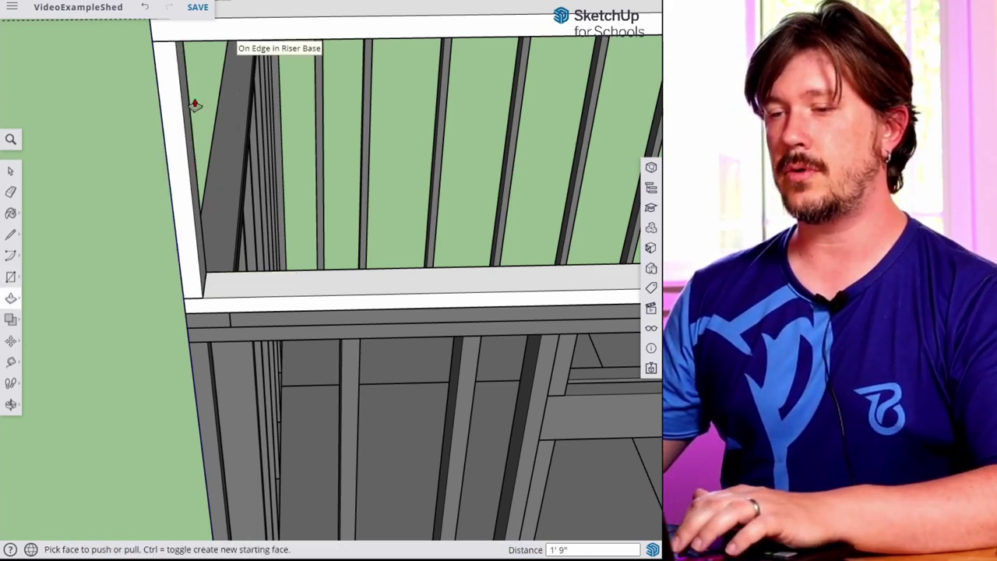
key("space")
left_click(165, 106)
Step: Make the upright a component named 'Raiser Base'
right_click(166, 105)
left_click(222, 275)
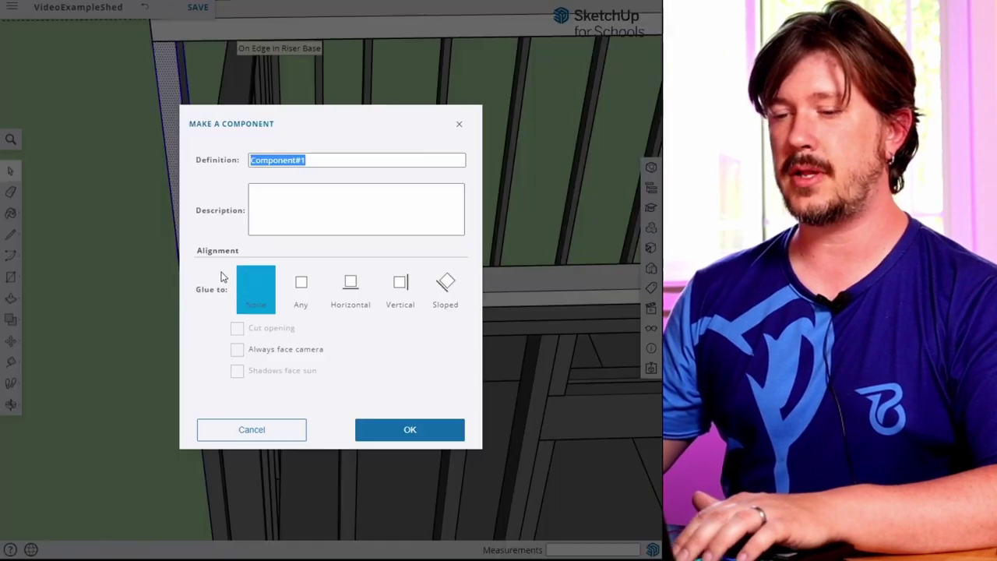
type("Raiser Base")
key("Return")
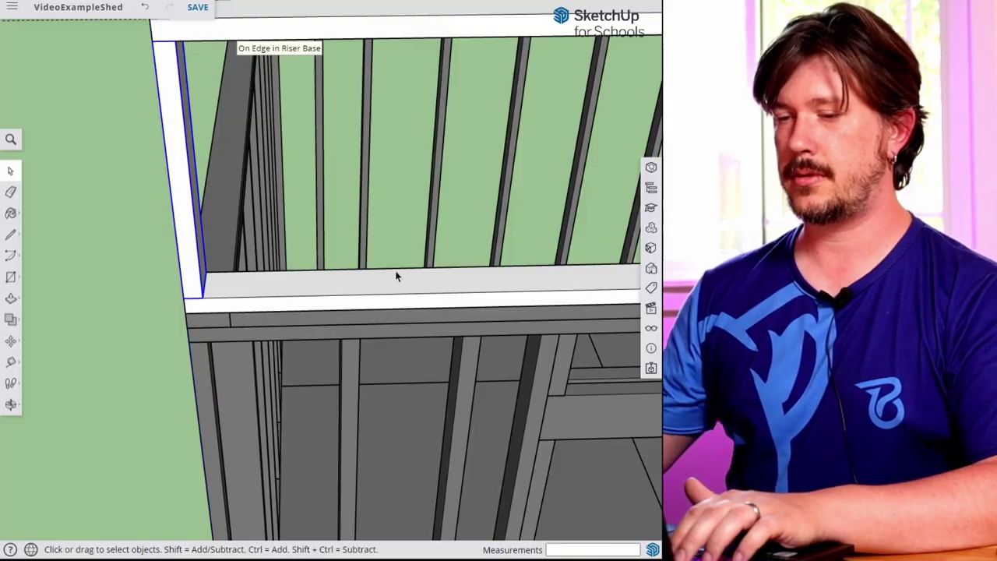
scroll(406, 258, "down", 5)
Step: Move-copy the upright to the wall's right end
key("m")
scroll(331, 271, "up", 3)
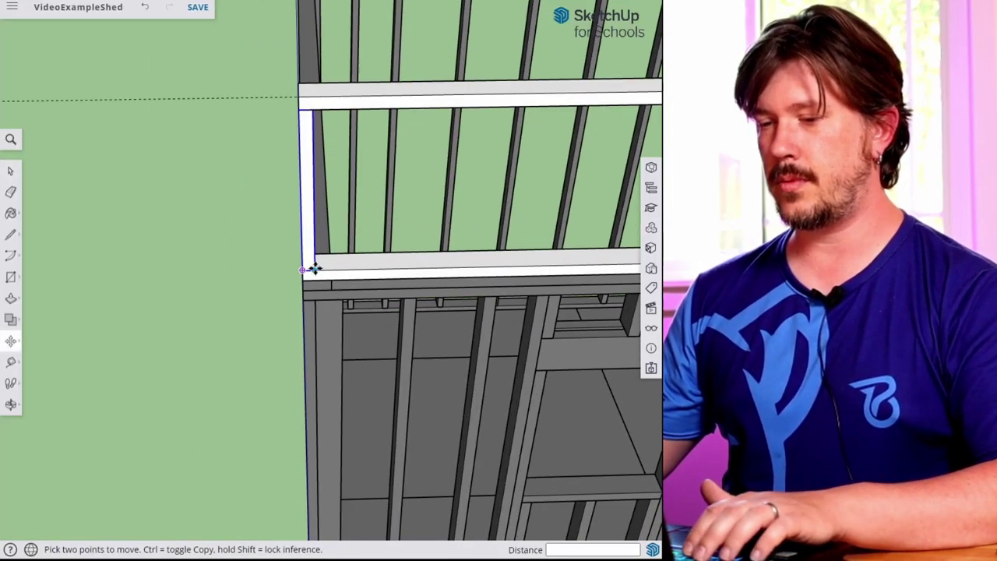
left_click(314, 265)
middle_click_drag(570, 267, 172, 239)
key("ctrl")
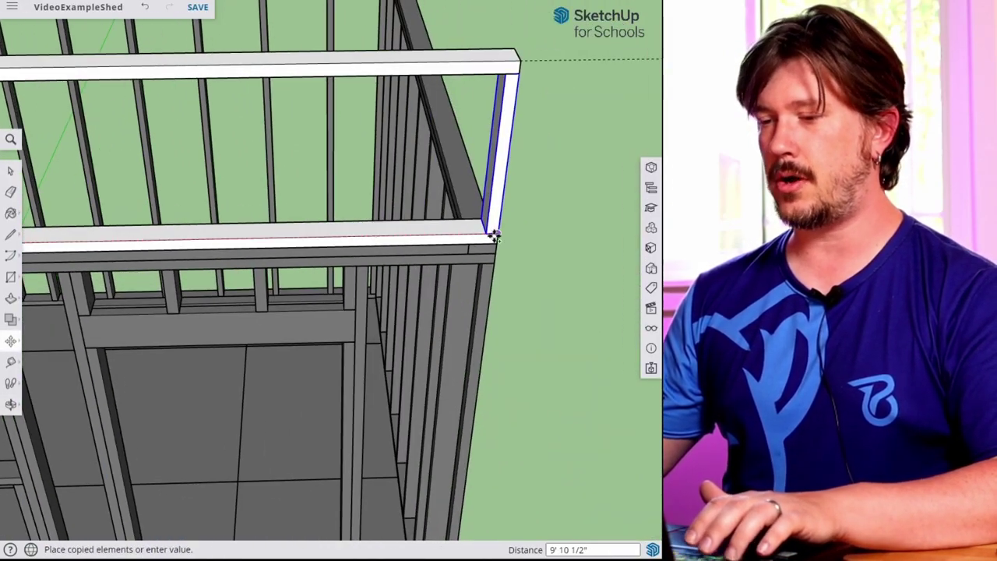
left_click(496, 236)
key("space")
middle_click_drag(469, 220, 496, 232)
Step: Copy the end stud 16" along the wall and array it eight times (*8)
key("m")
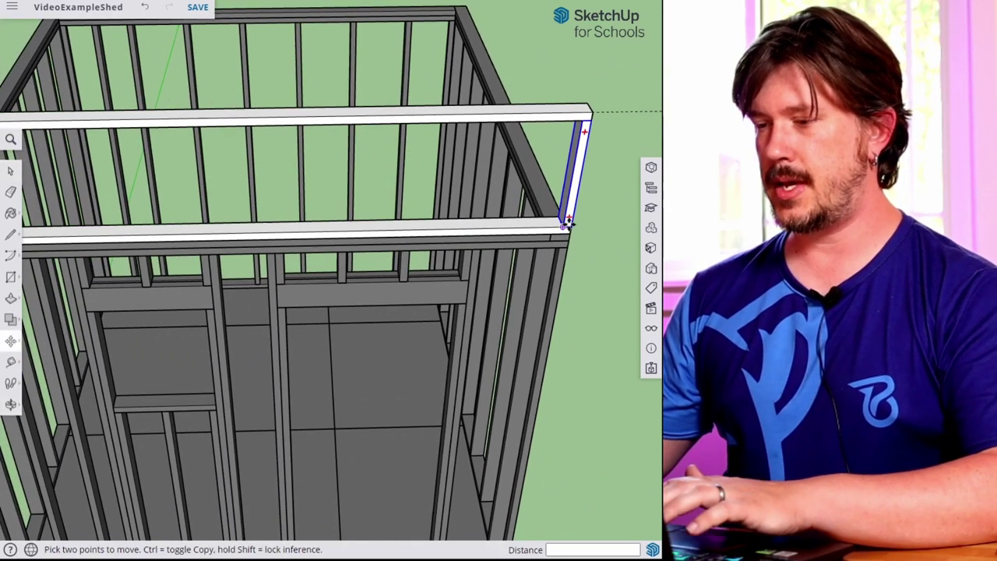
left_click(571, 226)
key("ctrl")
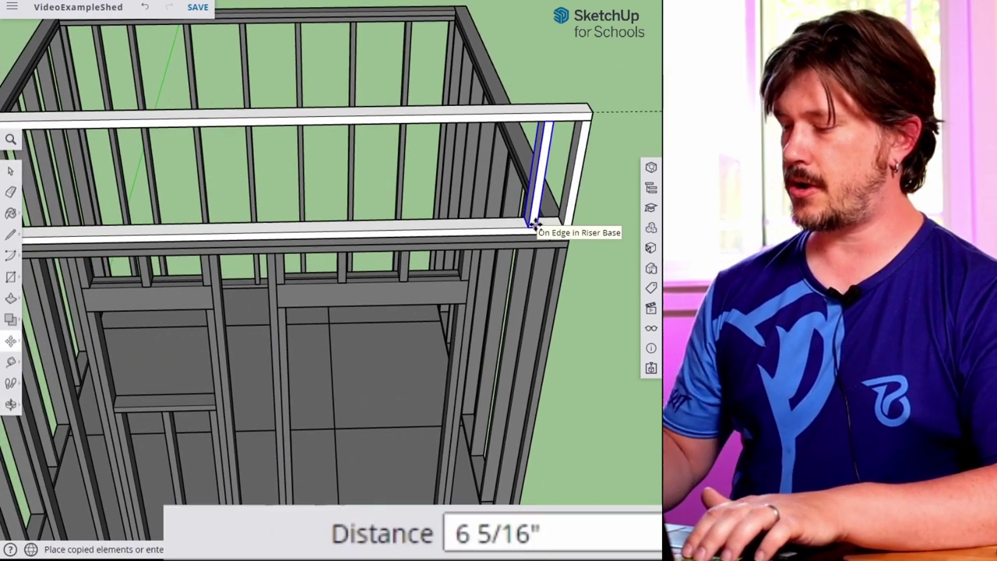
type("16")
key("Return")
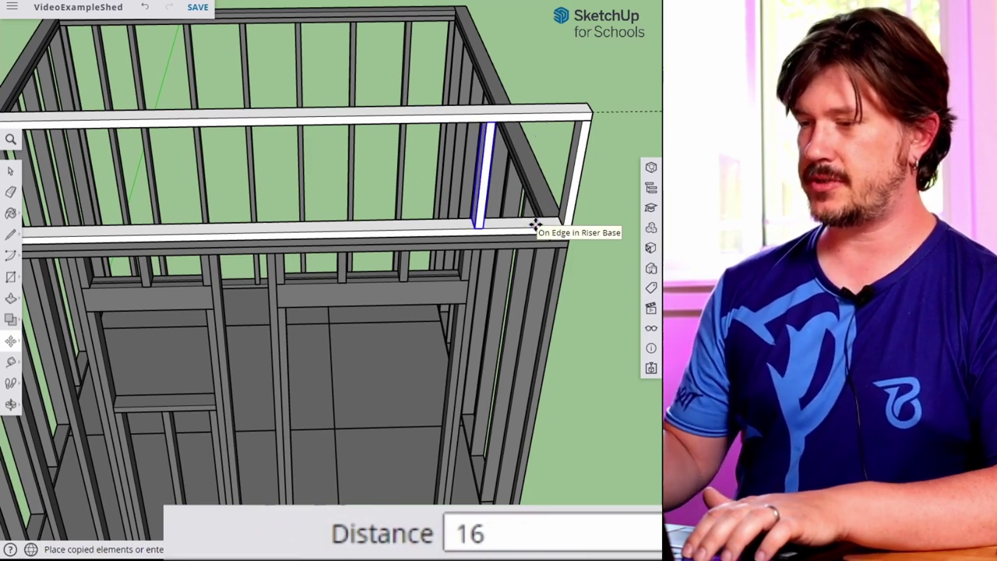
type("*8")
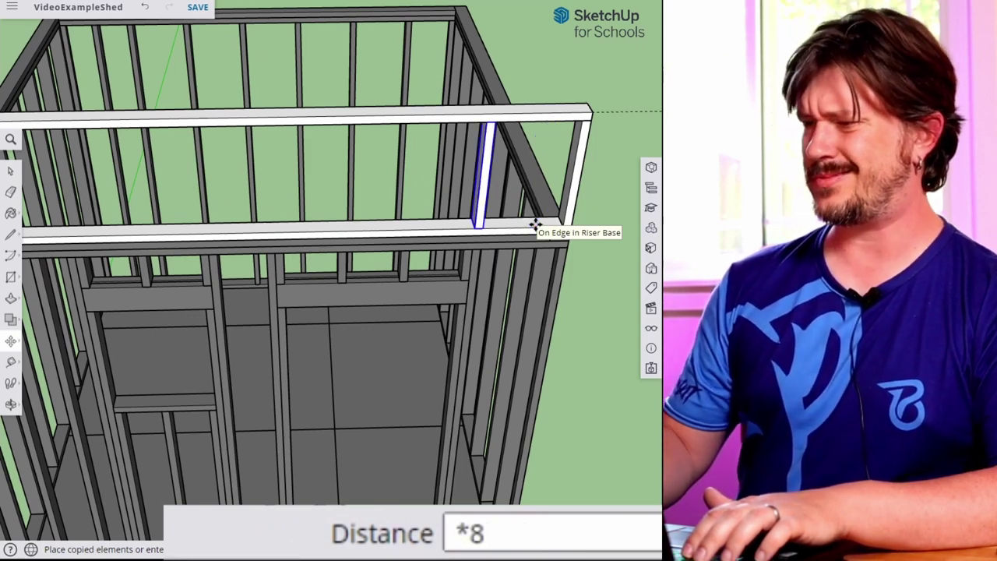
key("Return")
Step: Reduce the stud array to seven copies (*7) and check the row
middle_click_drag(536, 226, 510, 216)
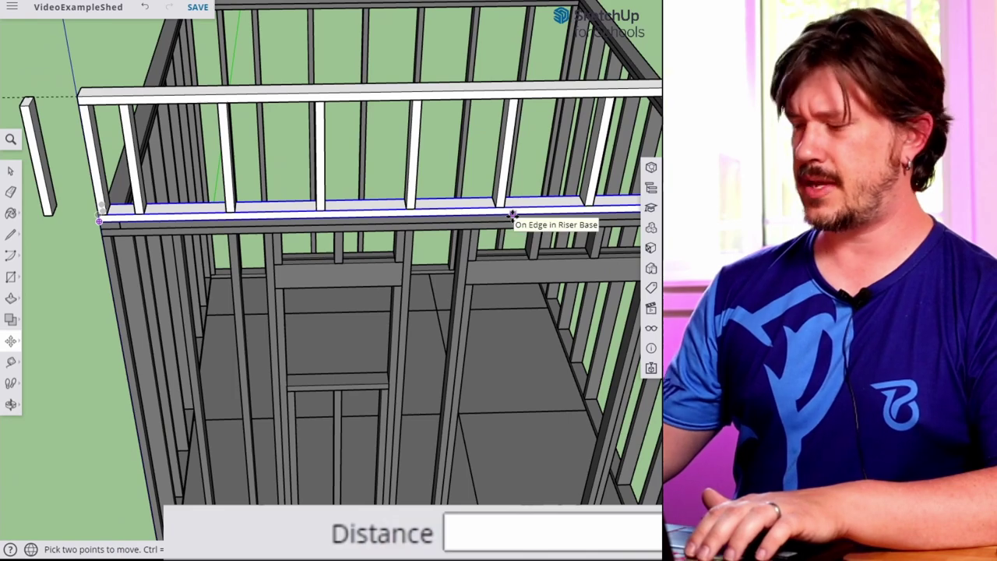
type("*7")
key("Return")
middle_click_drag(501, 207, 366, 269)
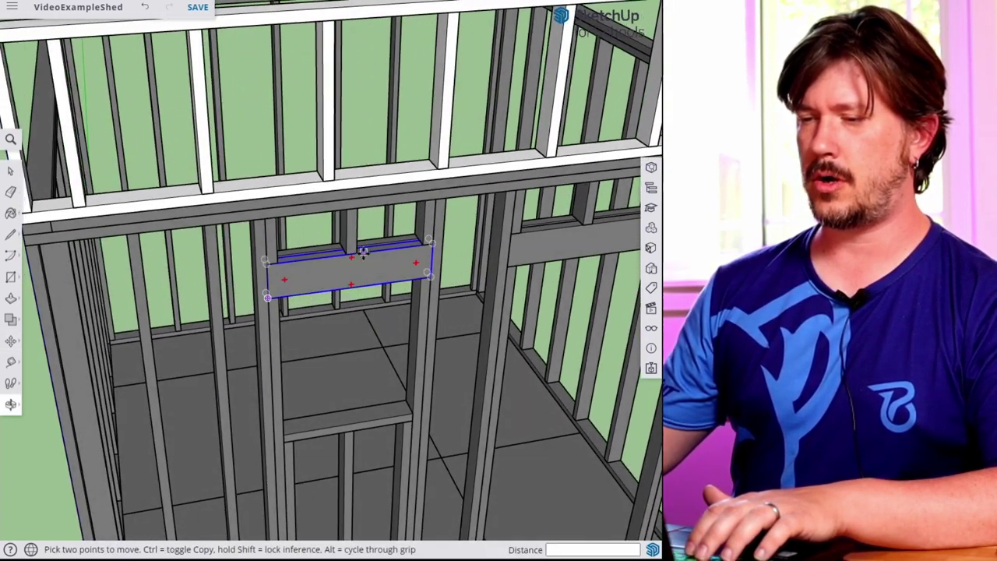
key("space")
scroll(395, 336, "down", 5)
middle_click_drag(540, 303, 353, 265)
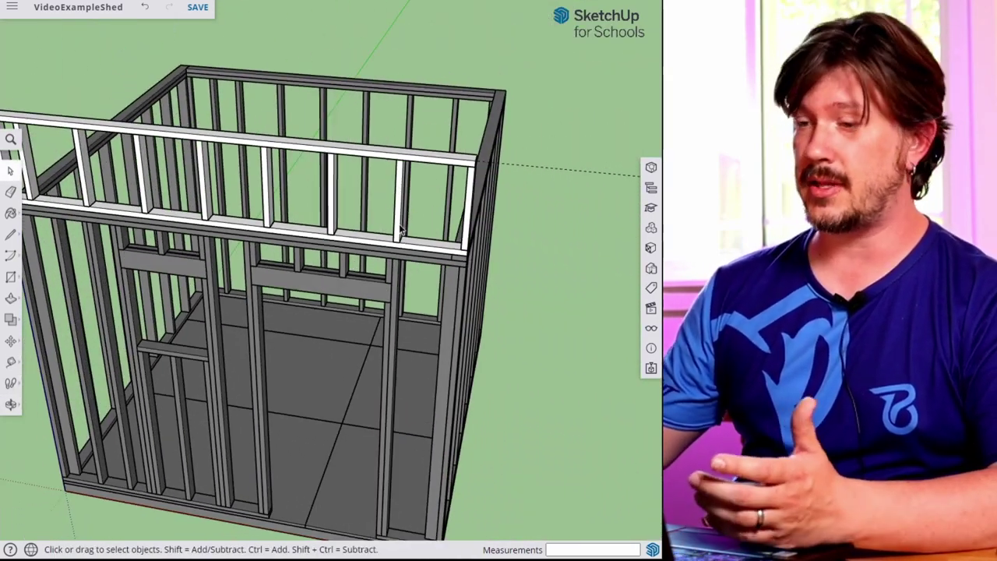
scroll(399, 242, "up", 3)
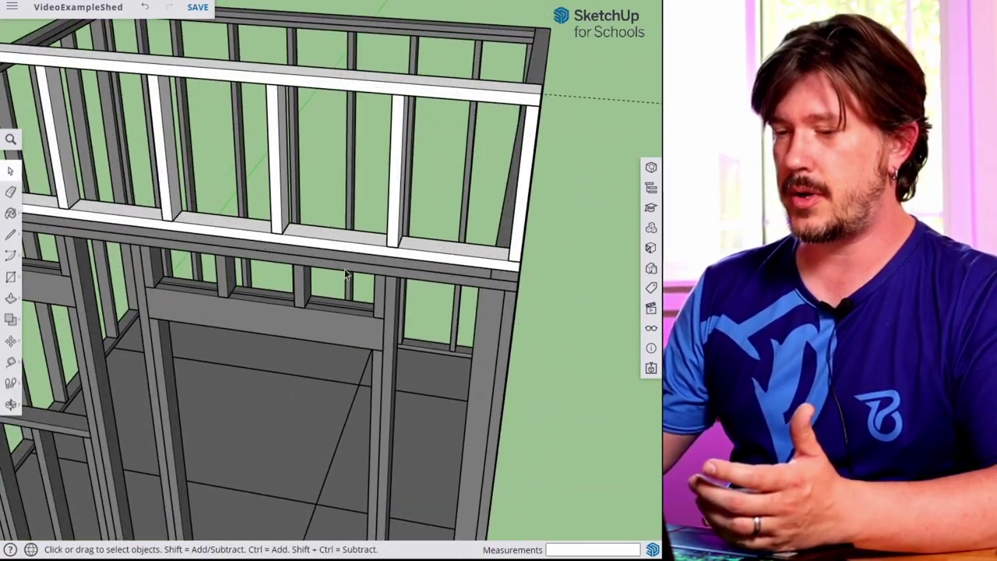
middle_click_drag(394, 288, 435, 256)
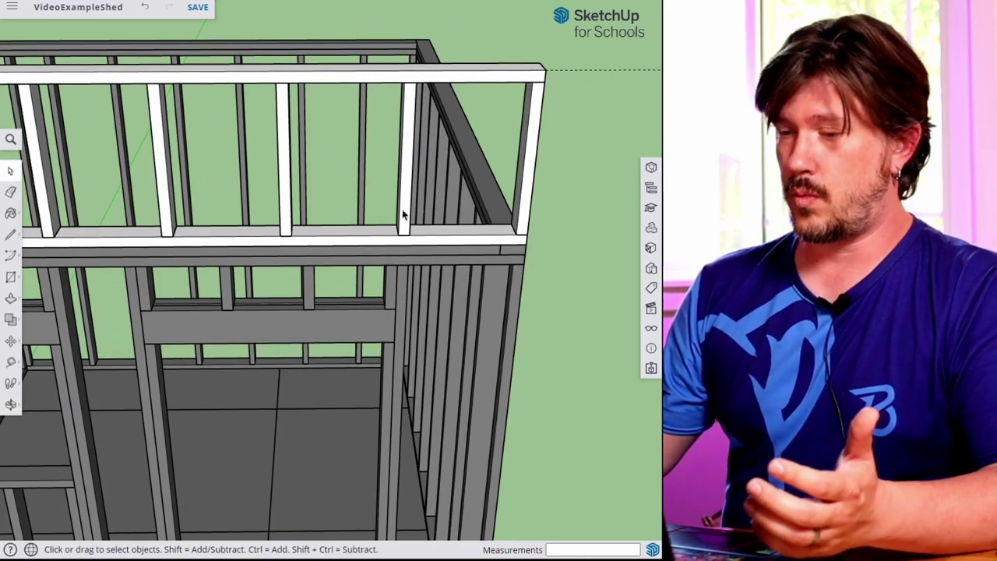
middle_click_drag(270, 231, 390, 231)
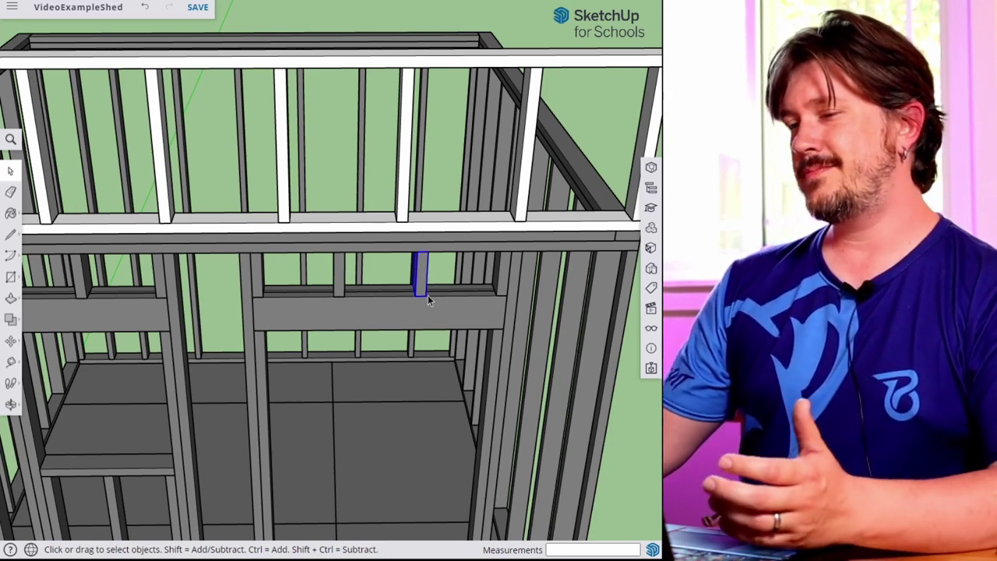
left_click(428, 297)
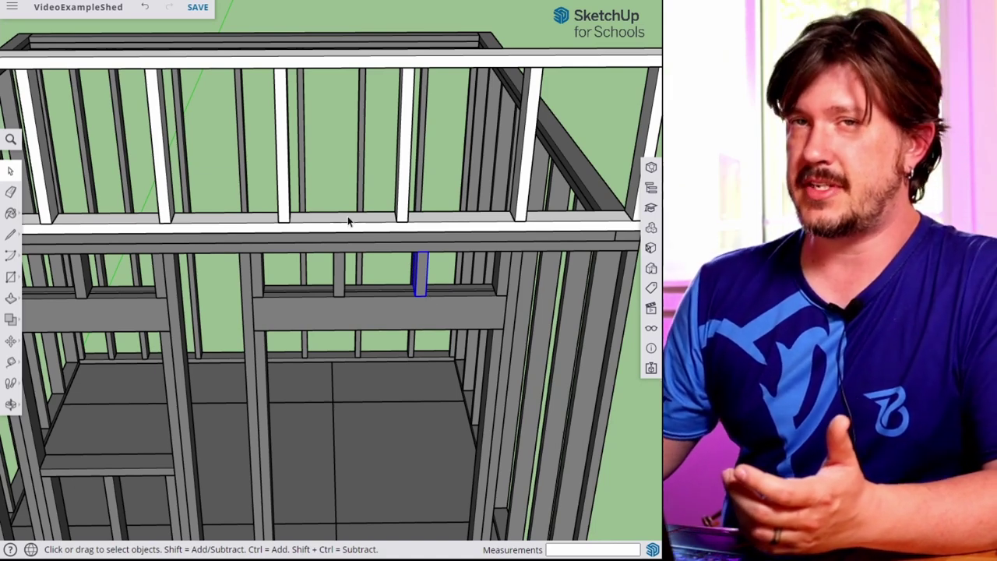
left_click(402, 216)
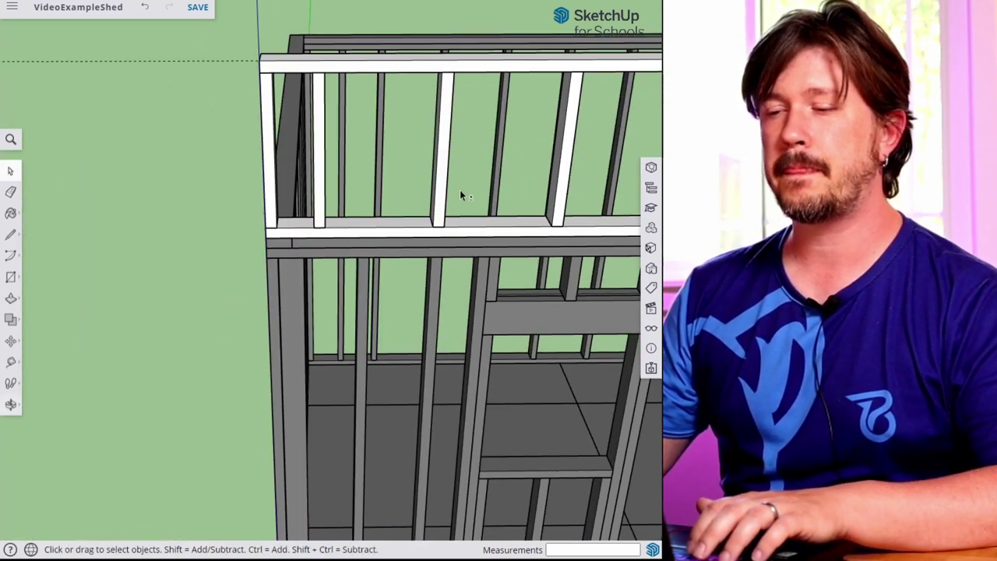
Step: Place a Tape Measure guide line up from the beam, aligned with a front-wall stud
middle_click_drag(460, 195, 359, 203)
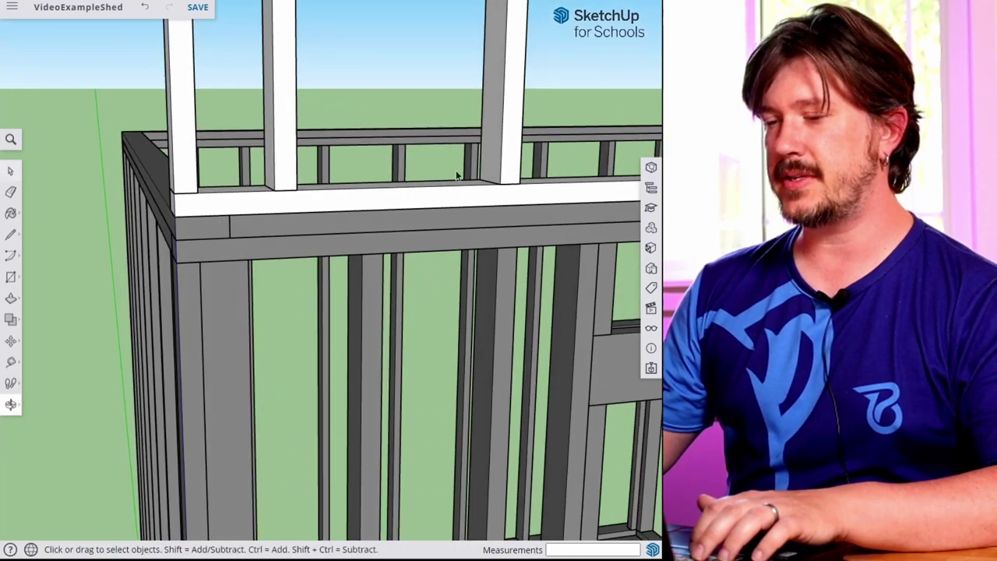
left_click(368, 281)
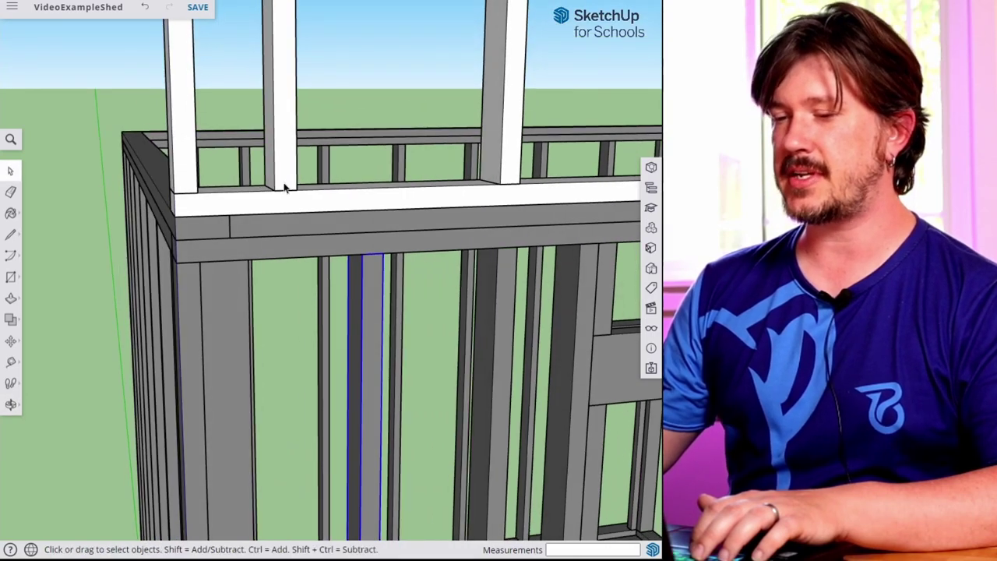
left_click(187, 163)
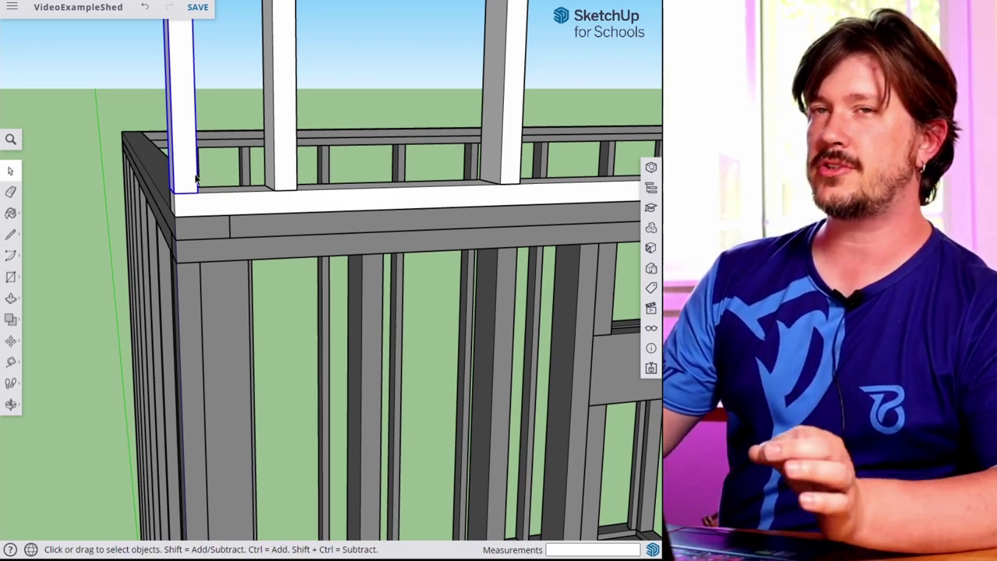
left_click(279, 159)
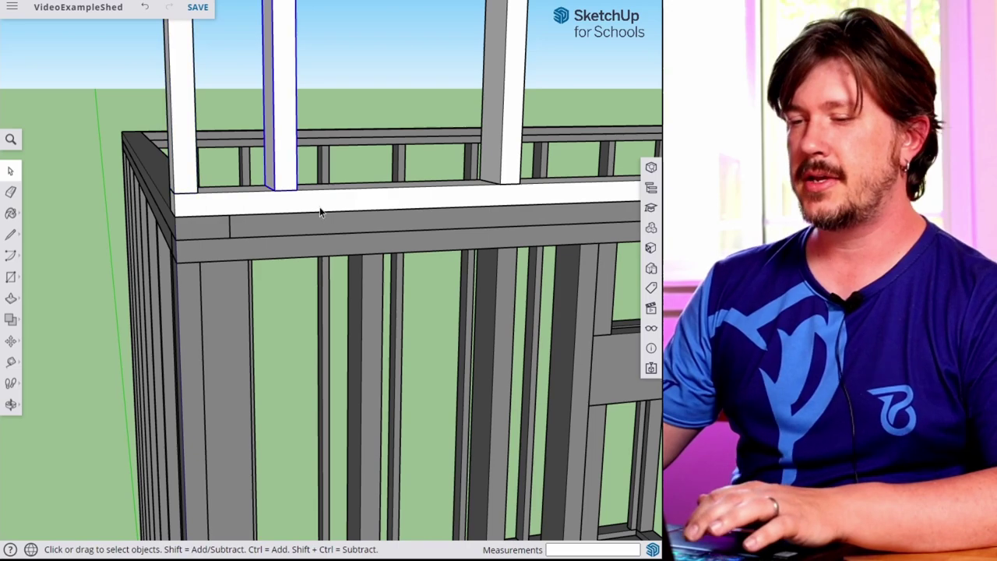
key("t")
left_click(383, 252)
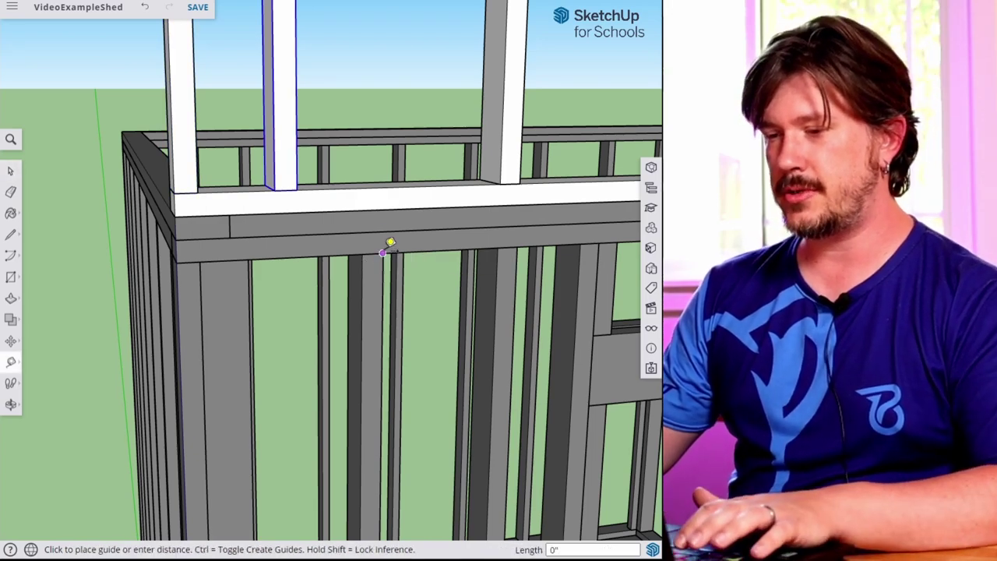
left_click(394, 191)
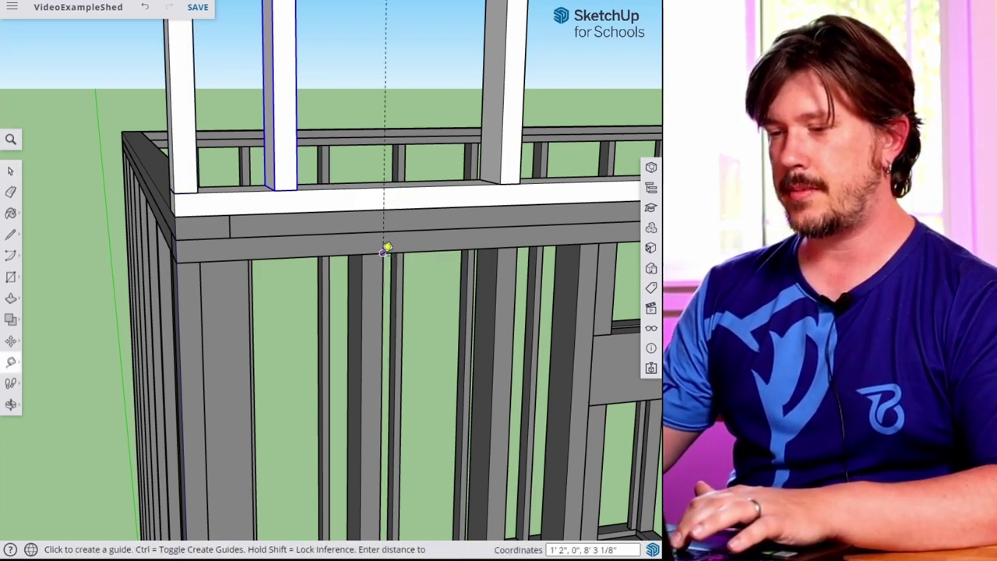
middle_click_drag(389, 259, 356, 140)
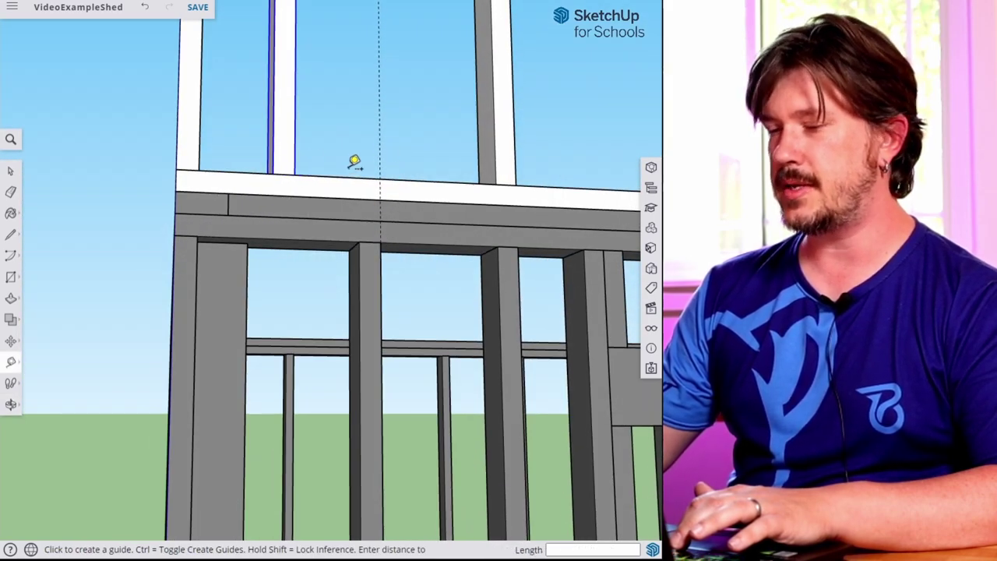
key("space")
Step: Move the middle upright onto the dashed guide so it sits above the stud below
key("m")
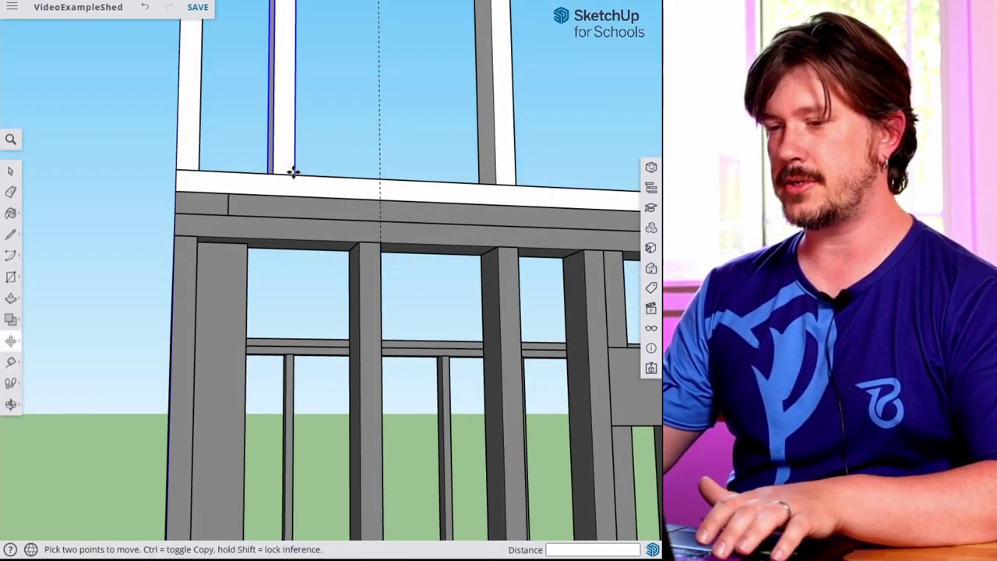
left_click(292, 172)
left_click(381, 179)
key("space")
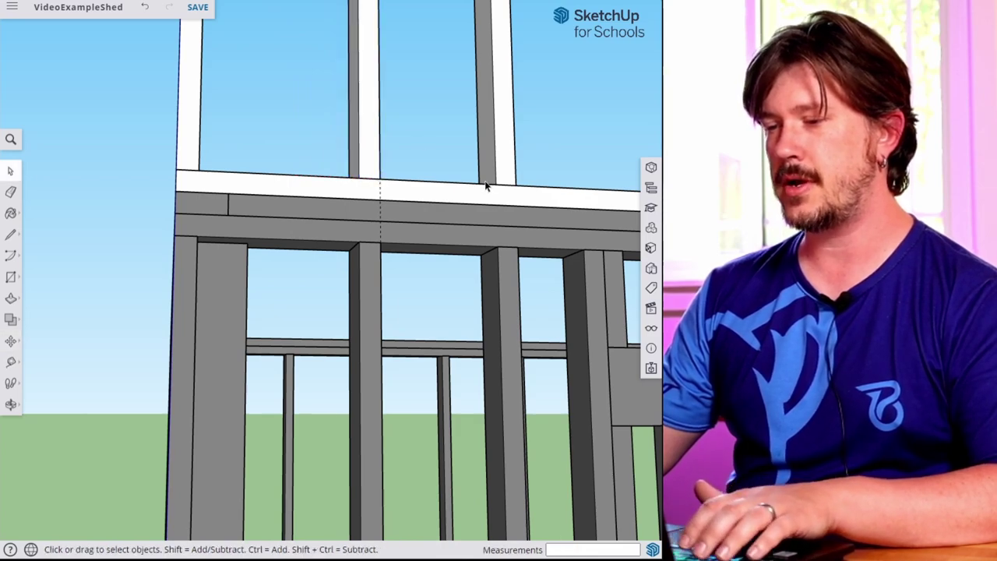
middle_click_drag(420, 141, 525, 209)
scroll(316, 159, "up", 3)
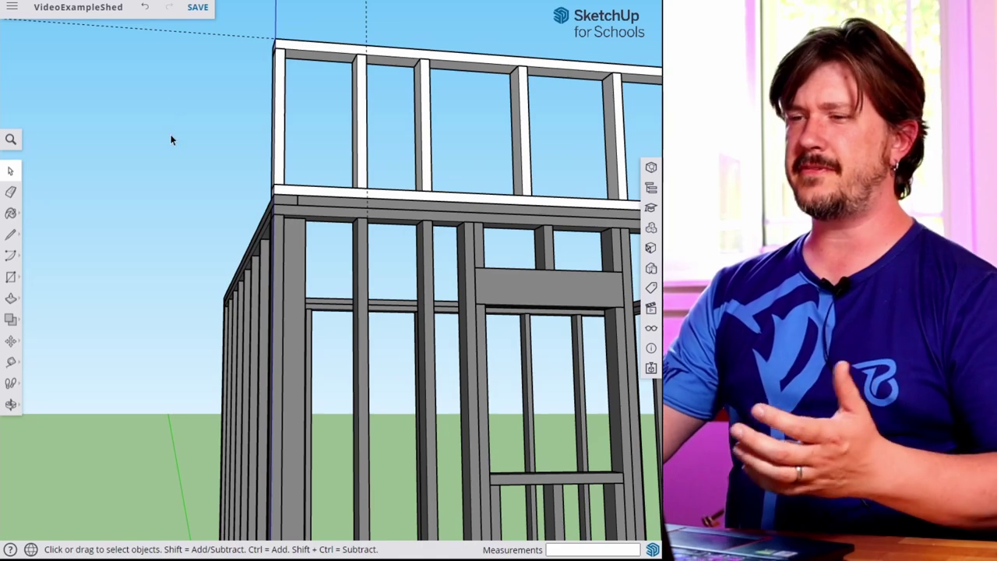
middle_click_drag(366, 171, 269, 234)
Step: Copy the stud and place the copy beside the original
scroll(267, 229, "up", 3)
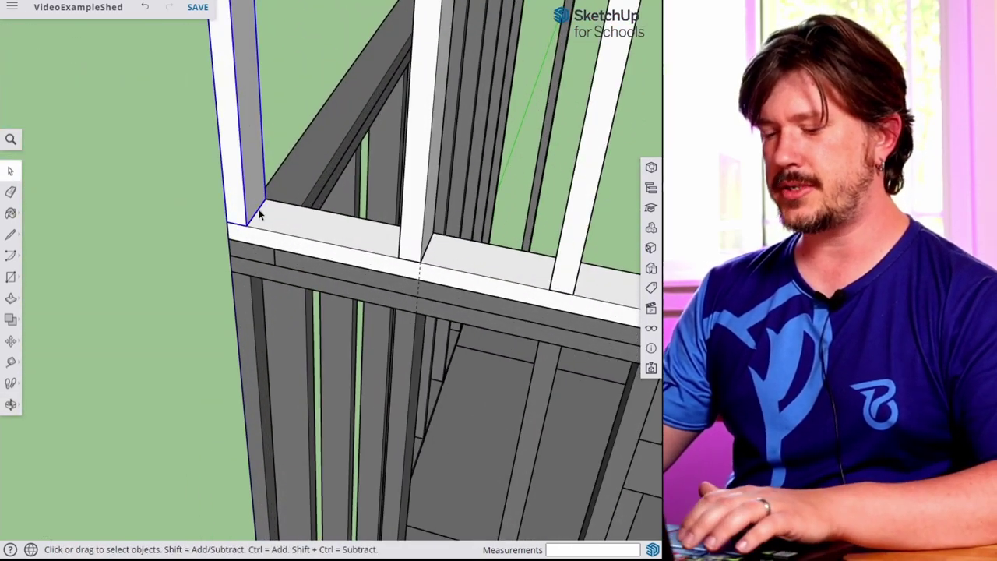
key("m")
key("ctrl")
left_click(232, 223)
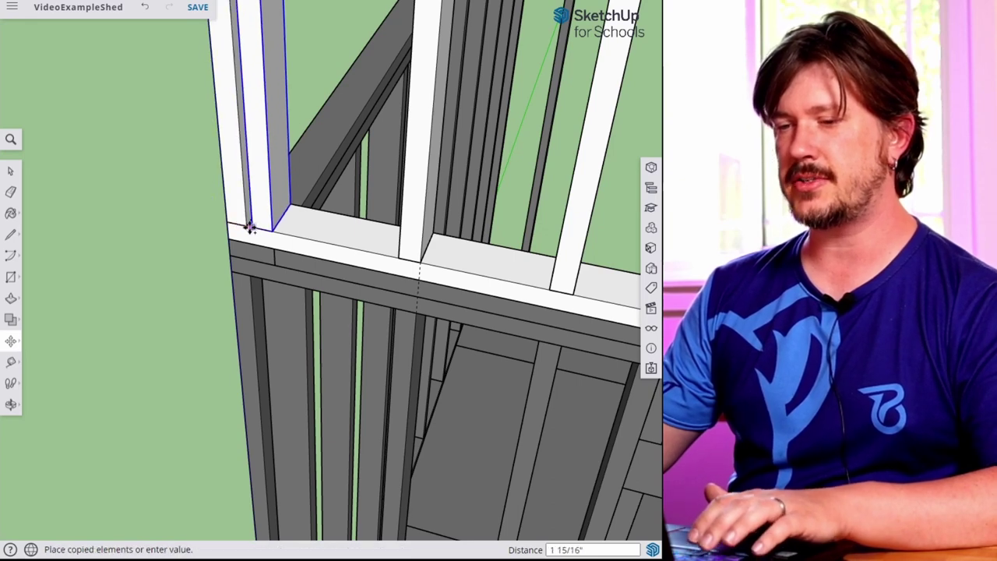
left_click(245, 223)
Step: Rotate the stud copy 90° and shift it 1 1/2" left
left_click(11, 340)
left_click(38, 340)
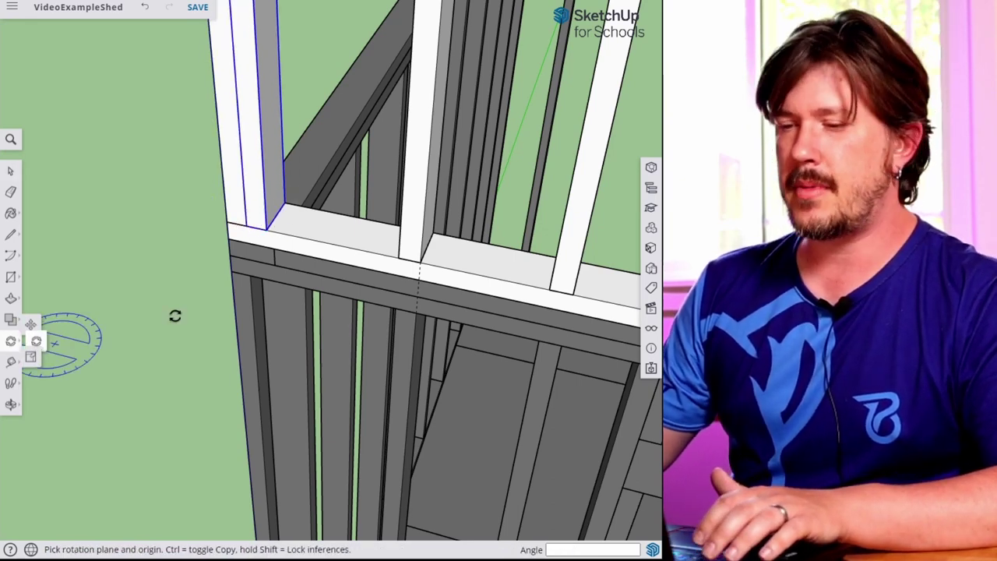
left_click_drag(284, 203, 265, 232)
left_click(319, 218)
key("space")
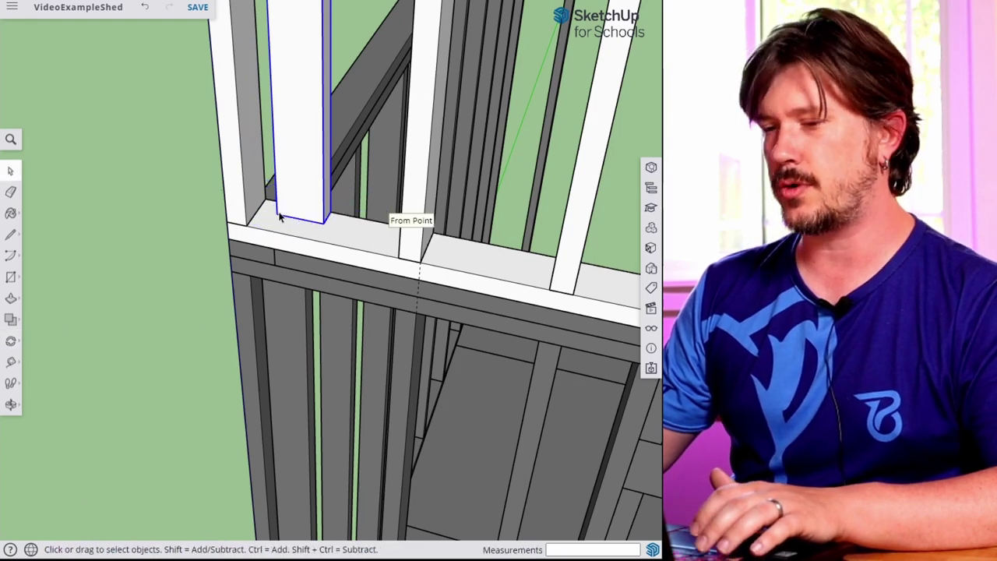
key("m")
left_click(267, 216)
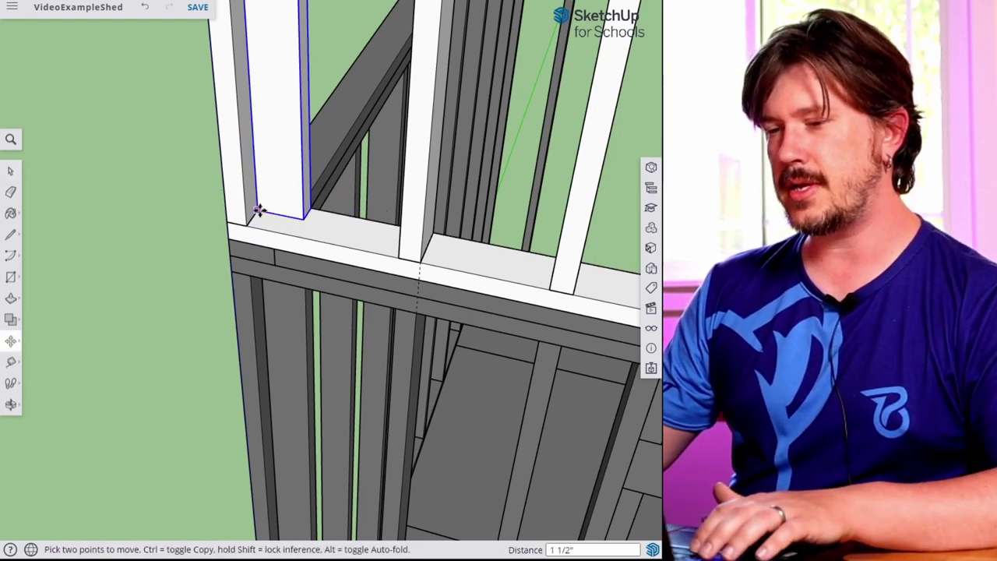
key("space")
left_click(194, 231)
Step: Copy the rotated stud to the far right end of the top plate
key("m")
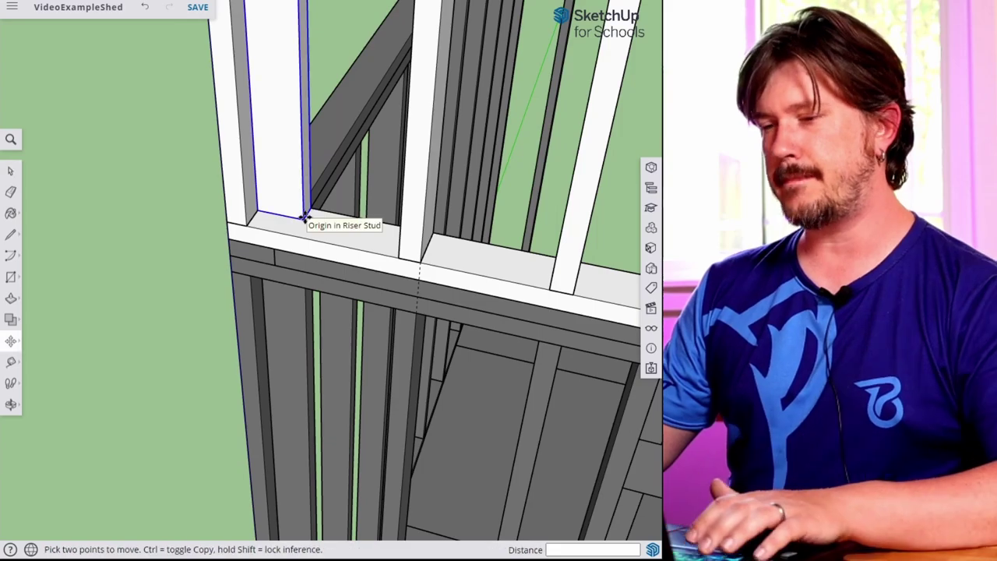
left_click(304, 216)
key("ctrl")
middle_click_drag(382, 233, 466, 282)
middle_click_drag(215, 238, 517, 254)
left_click(522, 257)
key("space")
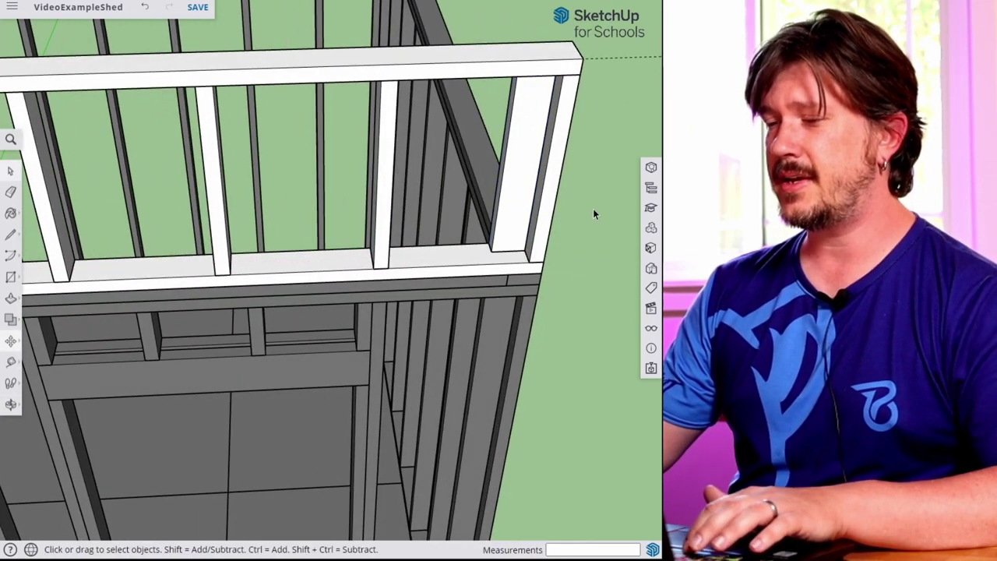
Step: Orbit and zoom around the shed to review the riser posts before picking the Rectangle tool
scroll(485, 286, "down", 2)
scroll(486, 286, "down", 2)
middle_click_drag(528, 272, 154, 143)
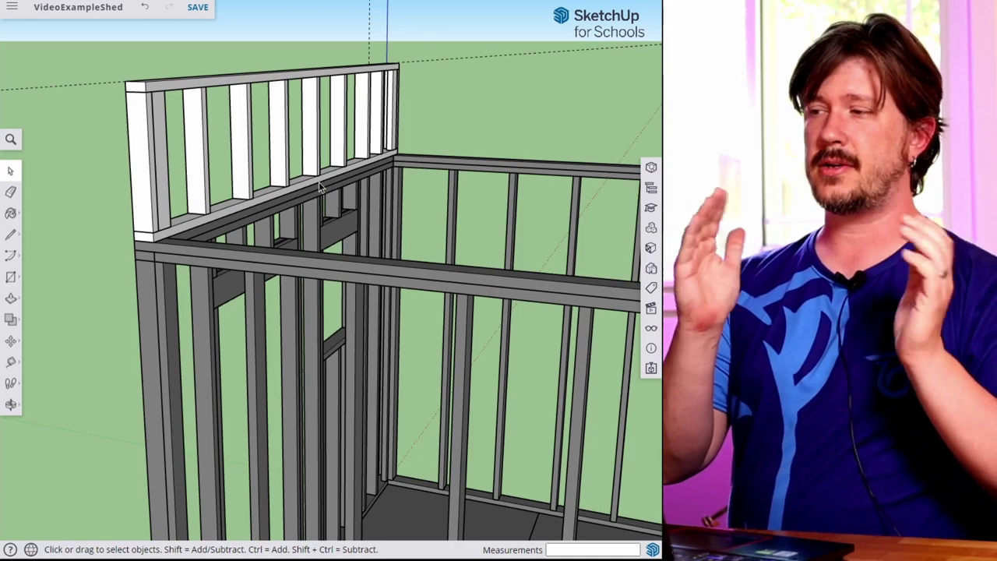
middle_click_drag(320, 187, 218, 218)
left_click_drag(393, 37, 294, 45)
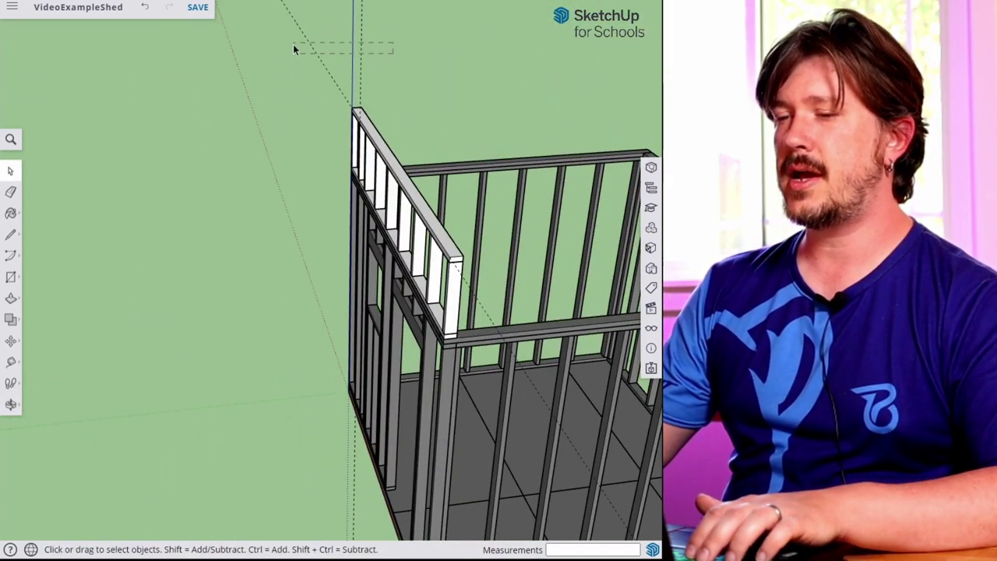
middle_click_drag(372, 107, 367, 199)
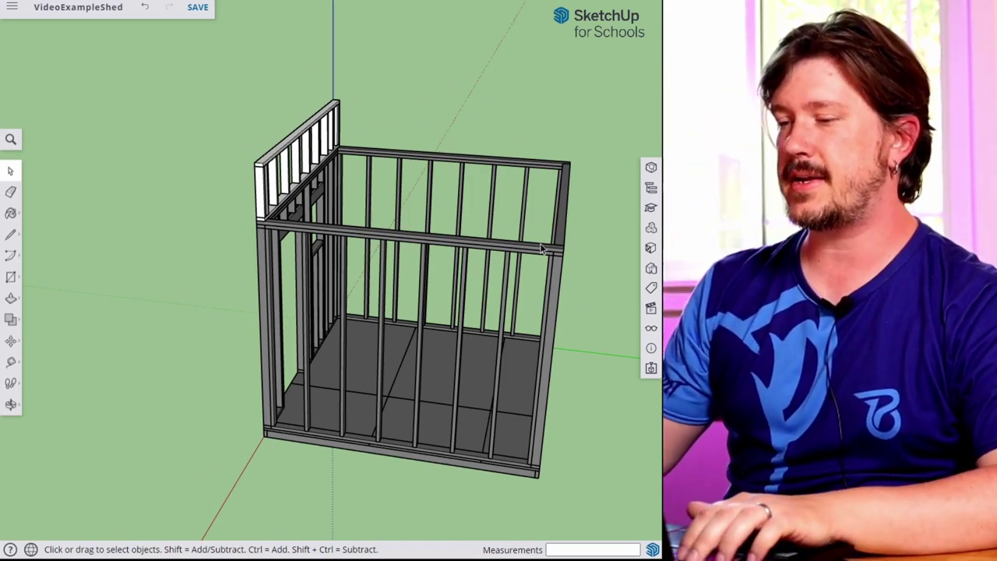
scroll(566, 204, "up", 3)
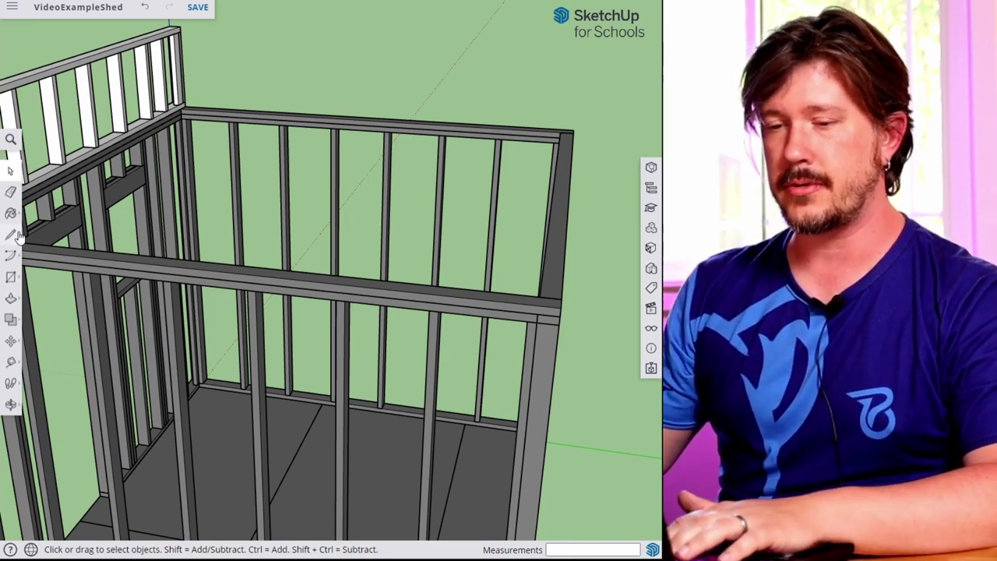
left_click(11, 276)
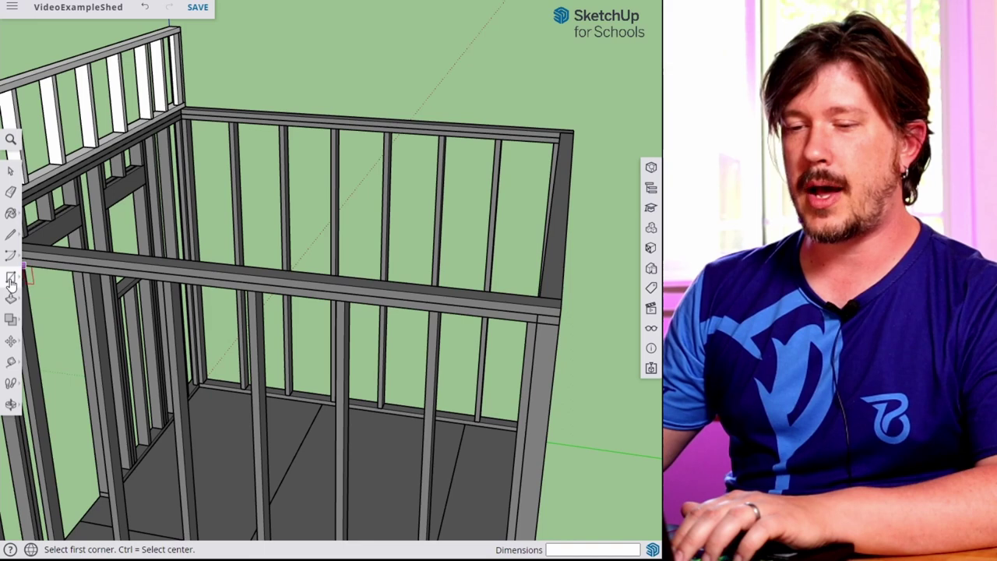
Step: Start a rotated rectangle at the gable top corner, stretching its first edge 10' 2 11/16" along the top plate
mouse_move(11, 282)
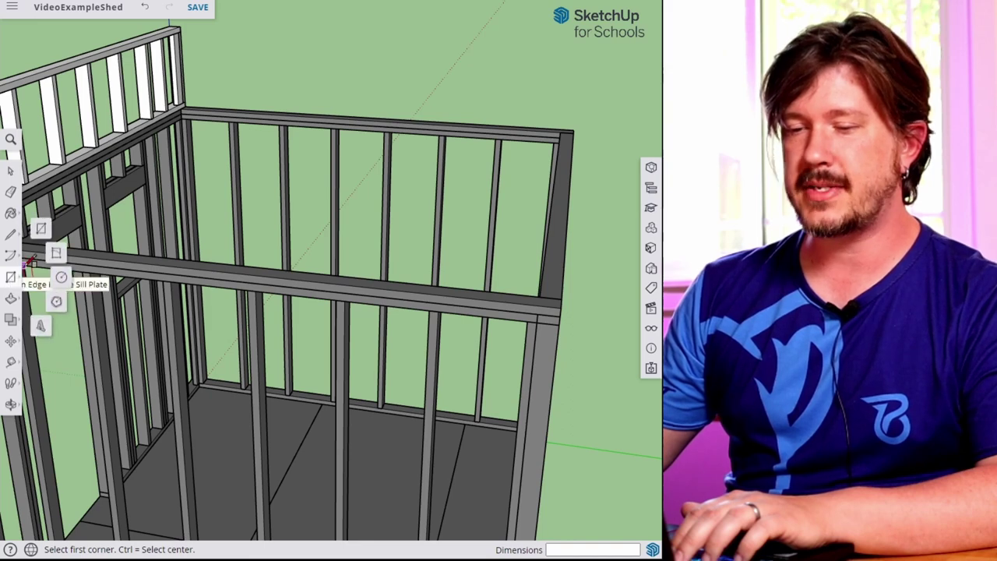
left_click(56, 256)
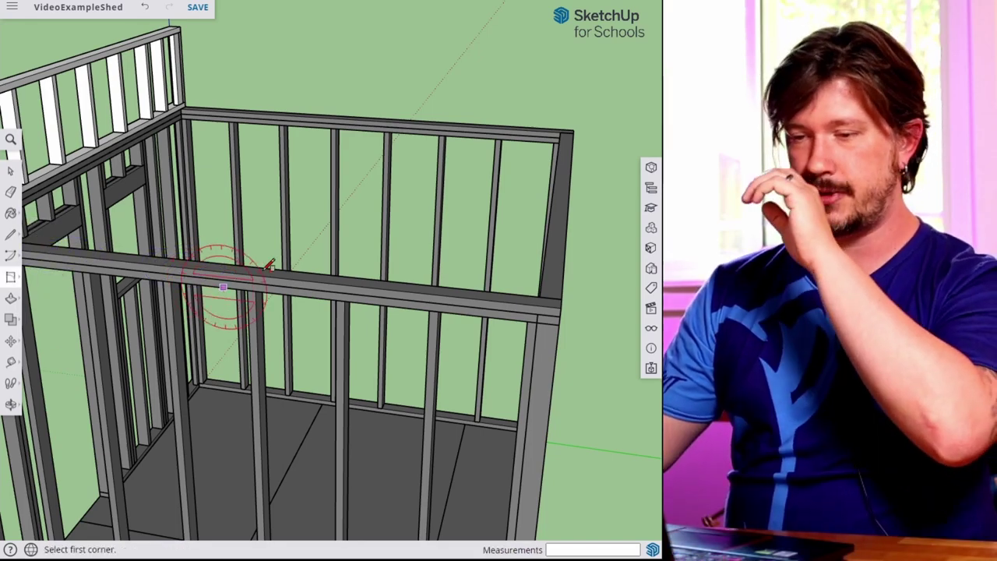
middle_click_drag(207, 223, 189, 244)
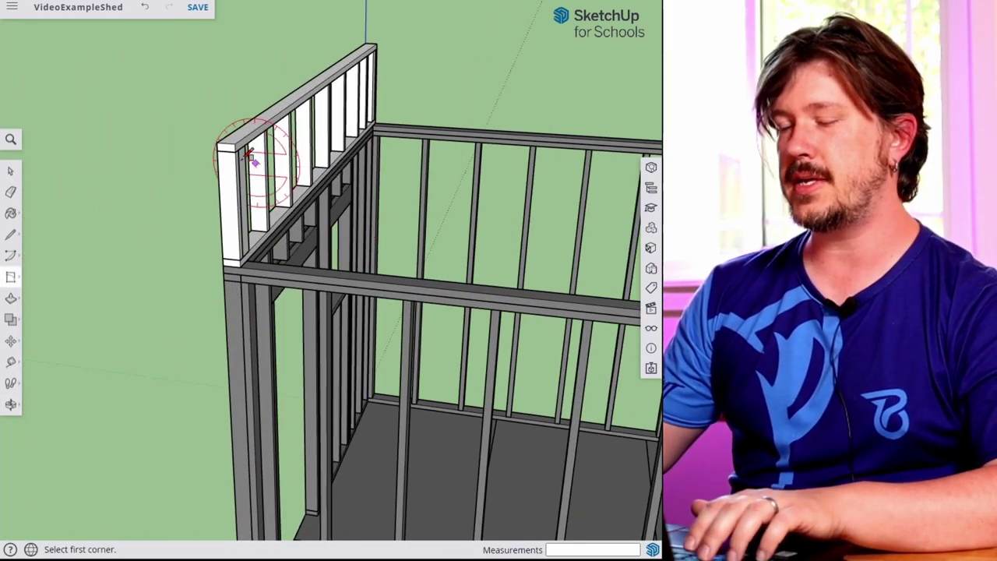
scroll(201, 138, "up", 2)
scroll(196, 133, "up", 2)
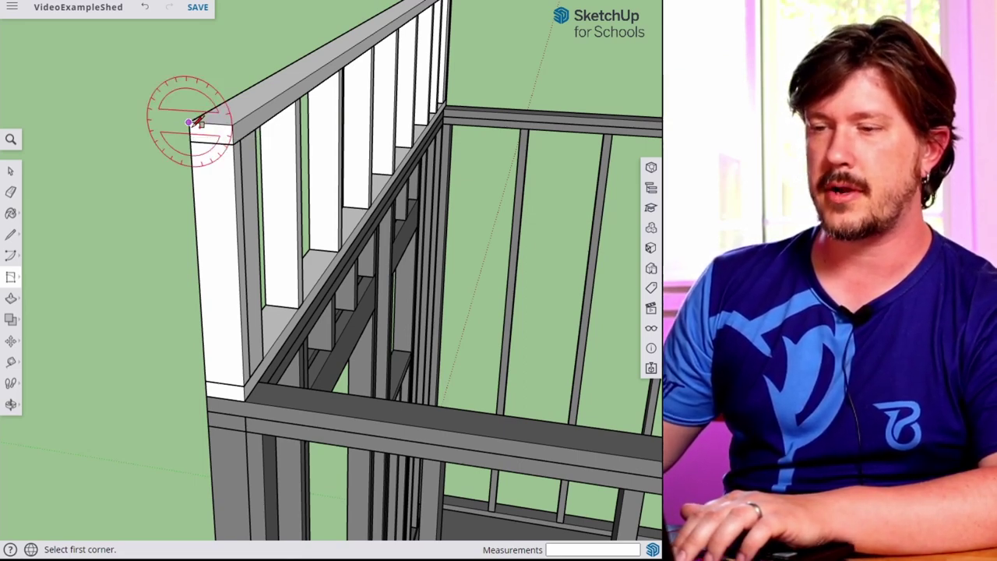
left_click(189, 122)
scroll(604, 389, "down", 2)
middle_click_drag(604, 389, 353, 177)
scroll(288, 256, "up", 2)
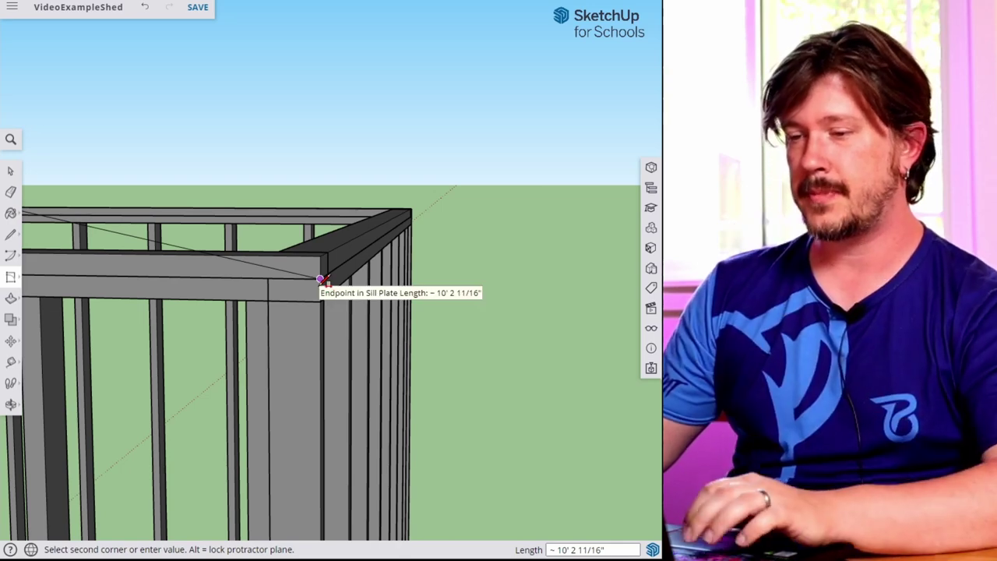
Step: Fix the rectangle's second corner at the far frame corner and enter a width of 5
left_click(320, 279)
middle_click_drag(408, 196, 590, 240)
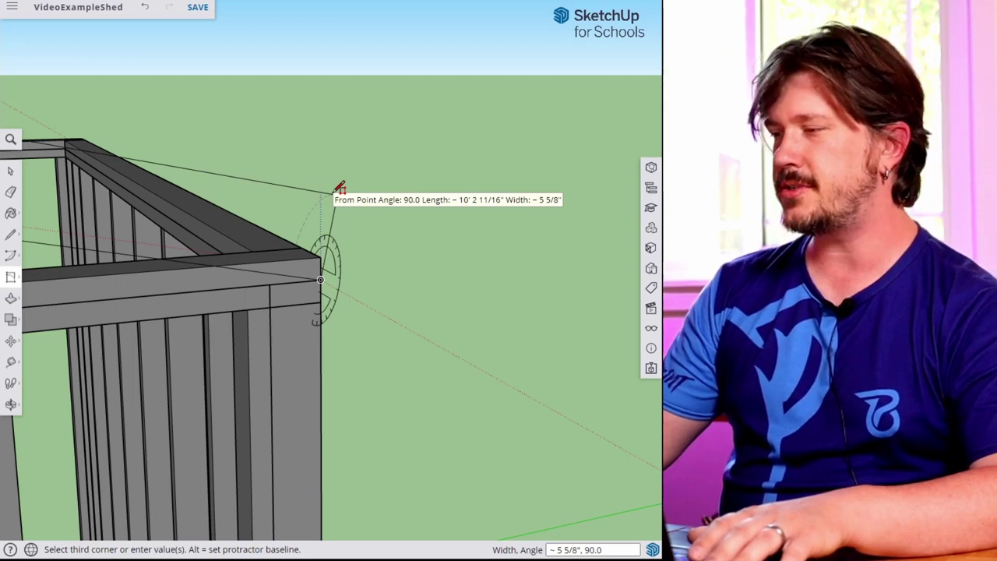
type("5.5,90")
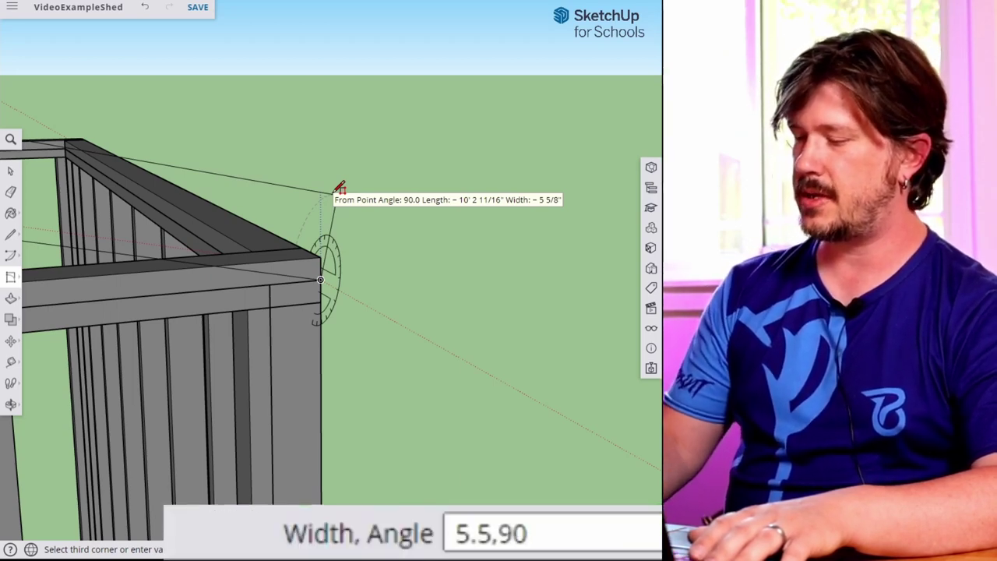
key("Return")
Step: Redraw the rafter rectangle from the wall top to the wall end at 5.5" width, angle 0
middle_click_drag(338, 187, 82, 100)
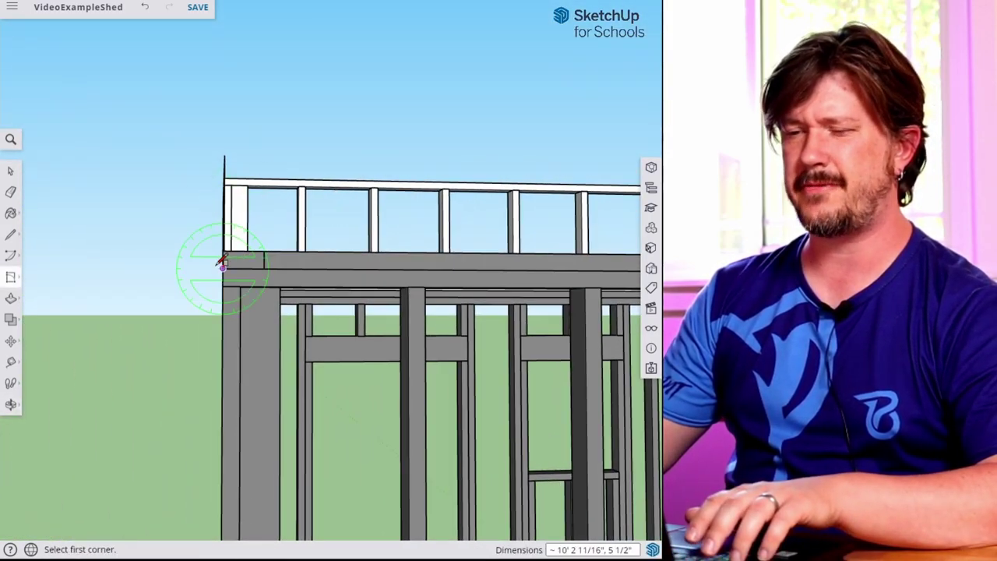
middle_click_drag(236, 289, 296, 276)
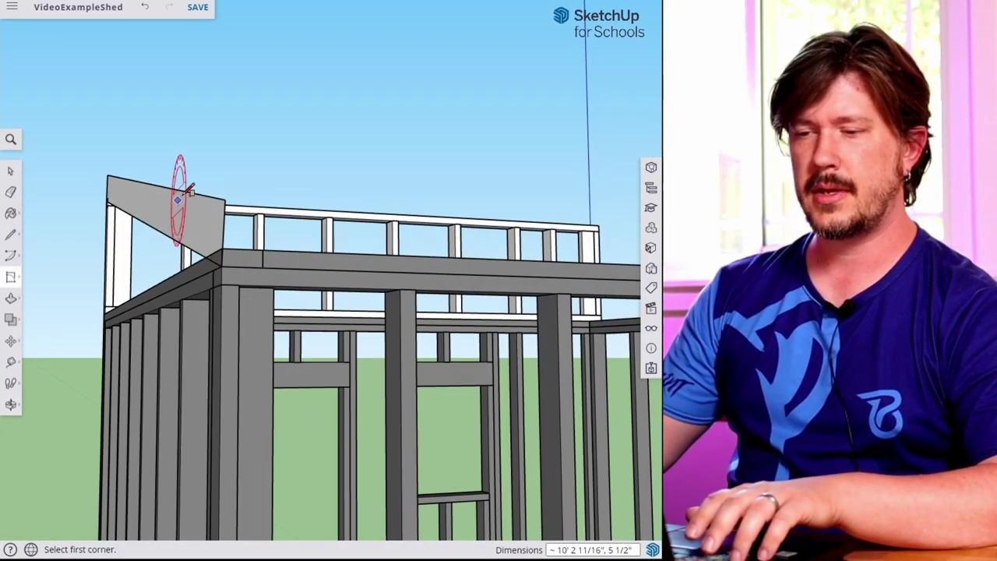
middle_click_drag(199, 238, 396, 280)
middle_click_drag(189, 262, 278, 267)
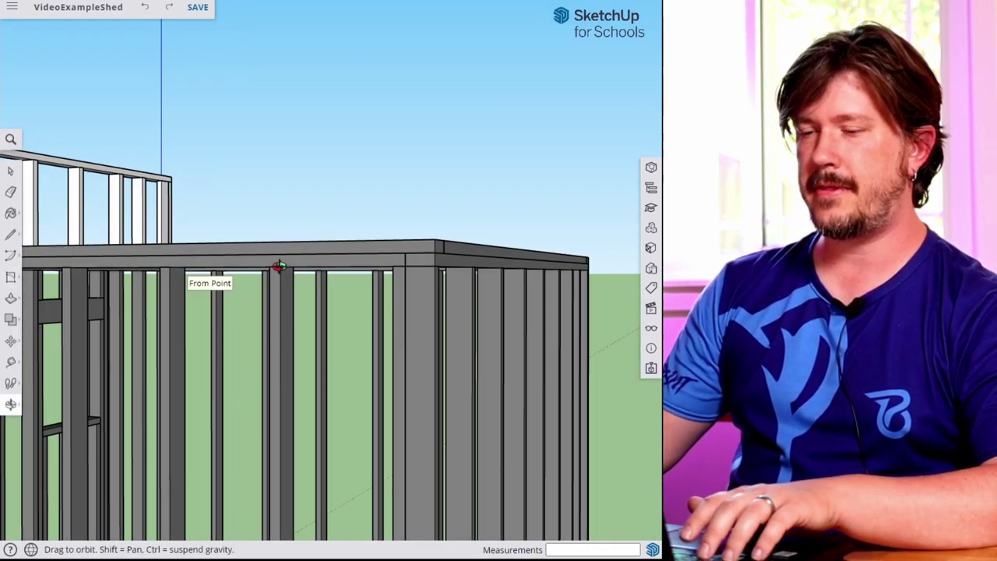
left_click(435, 251)
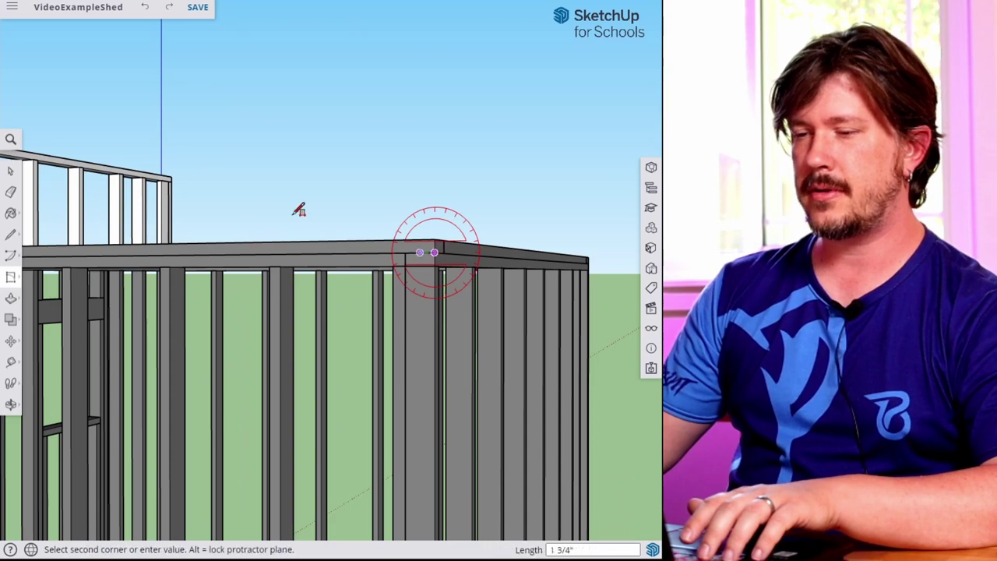
middle_click_drag(152, 167, 384, 220)
scroll(383, 220, "up", 3)
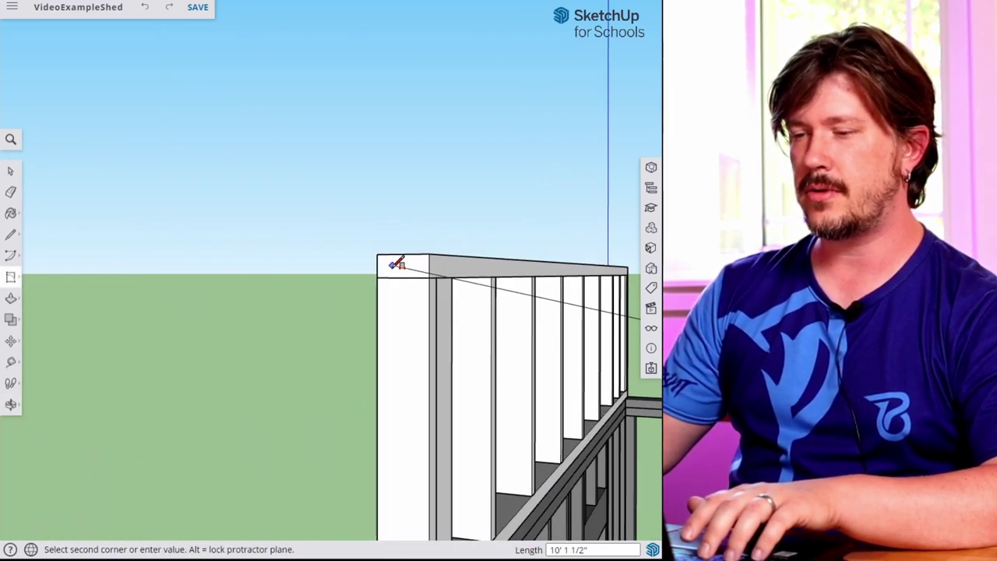
left_click(380, 254)
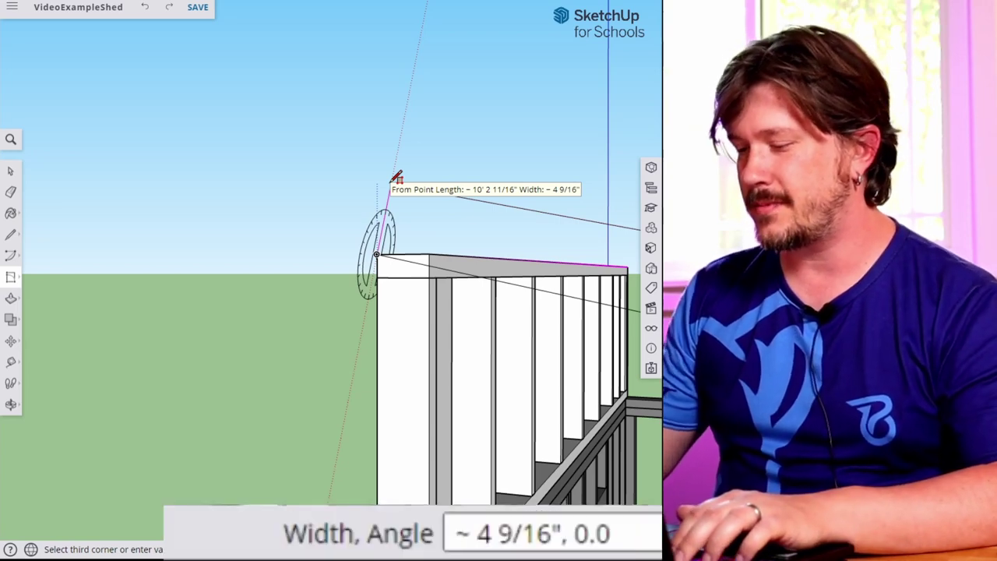
type("5.5,")
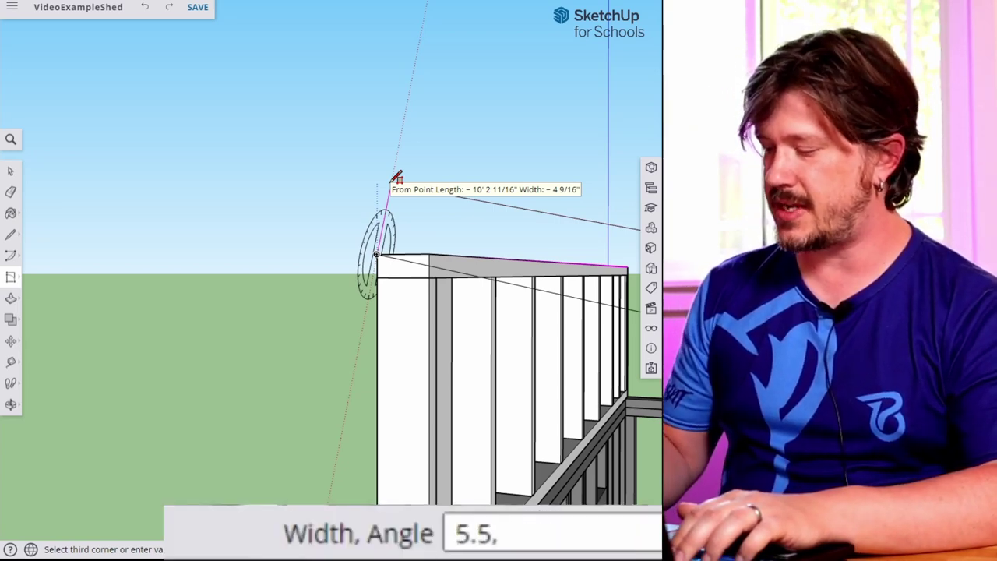
type("0")
key("Return")
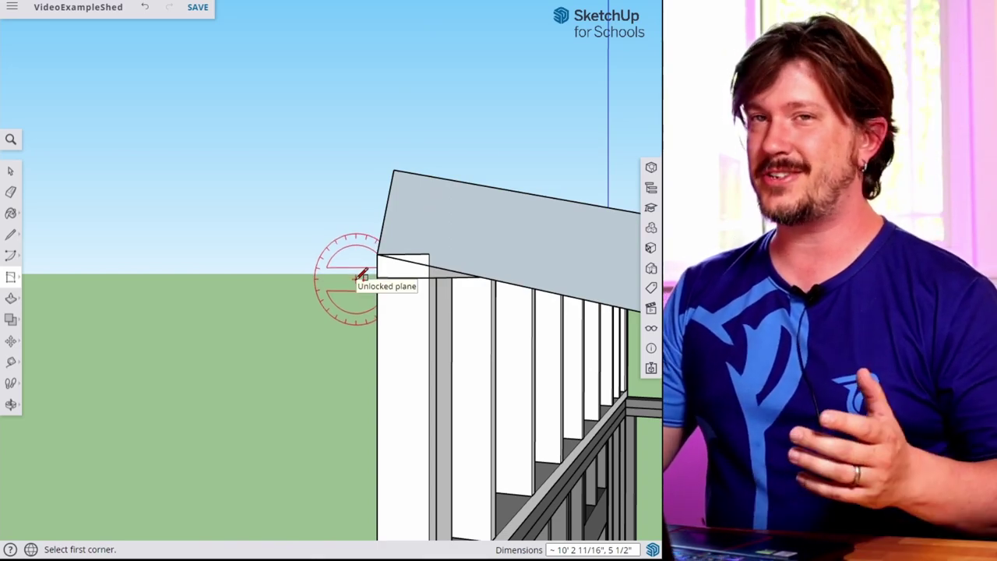
Step: Push/Pull the rafter outline to 1 1/2" thickness
middle_click_drag(401, 196, 487, 250)
key("p")
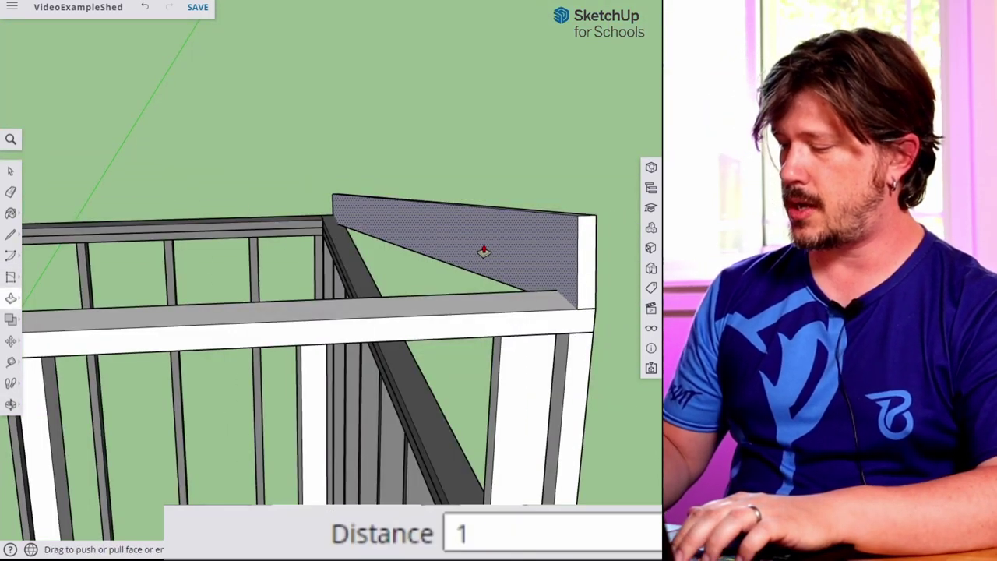
type("1.5")
key("Return")
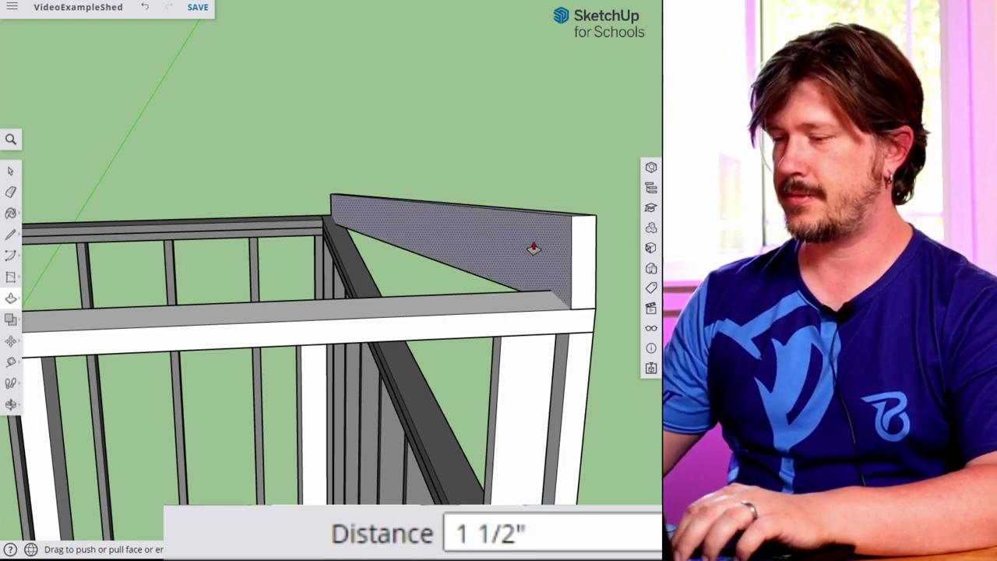
key("space")
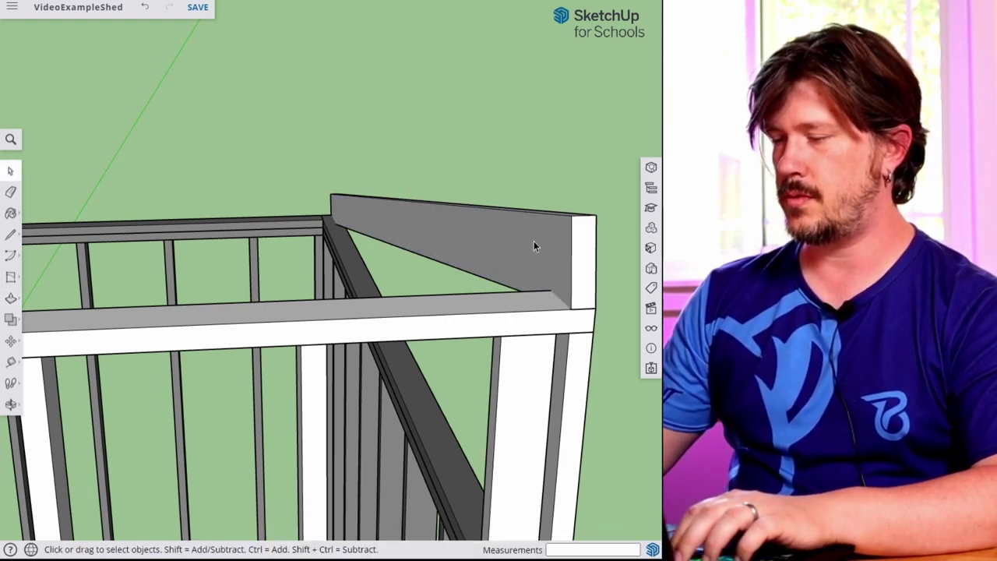
Step: Make the whole rafter board a component named Rafter
triple_click(535, 243)
right_click(527, 231)
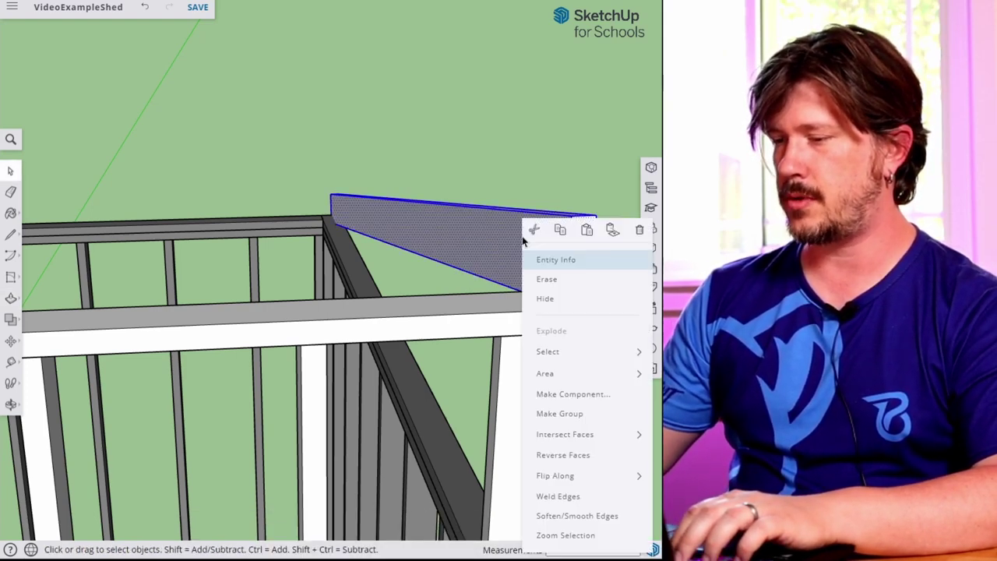
left_click(582, 395)
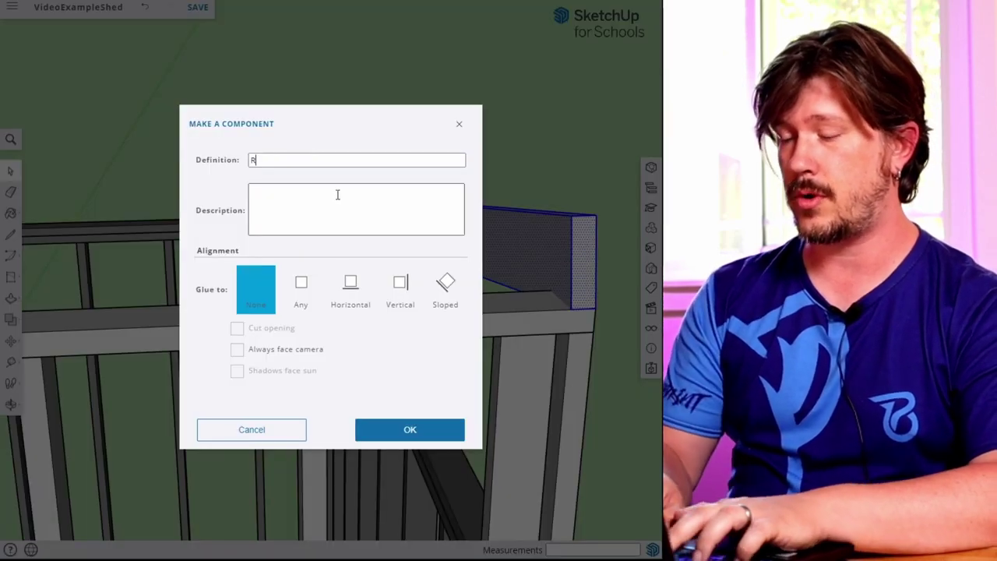
key("Return")
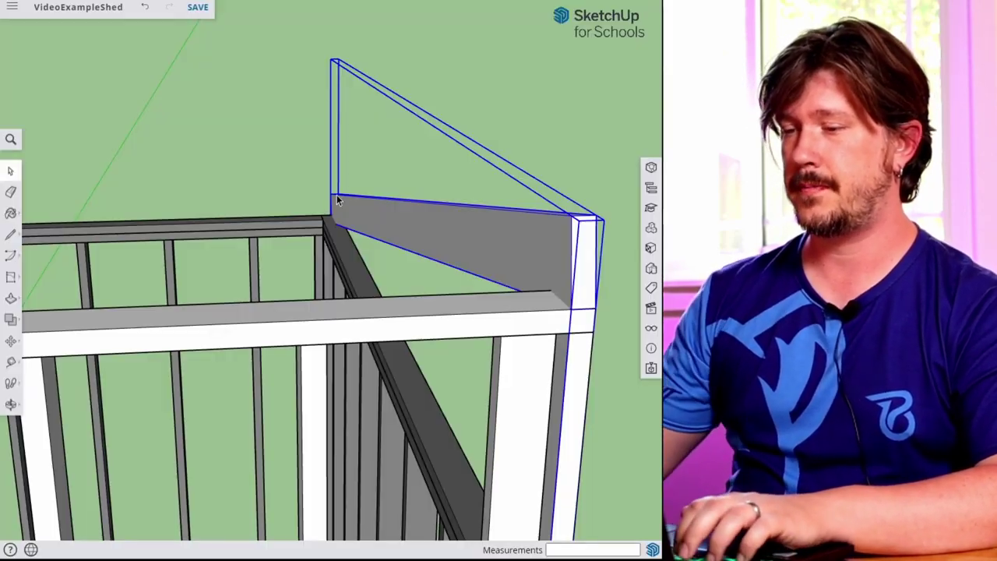
middle_click_drag(493, 211, 410, 268)
scroll(410, 262, "down", 2)
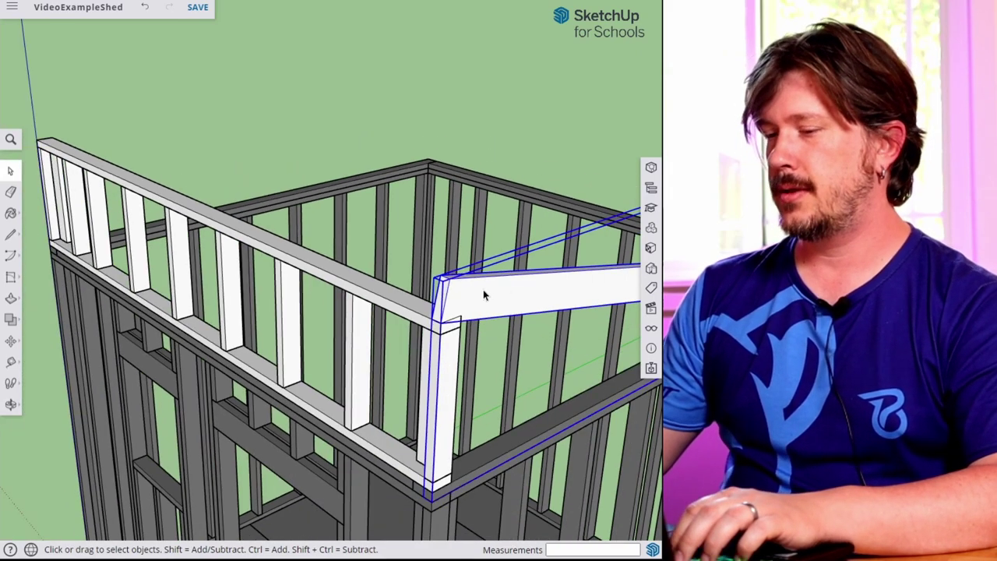
double_click(463, 300)
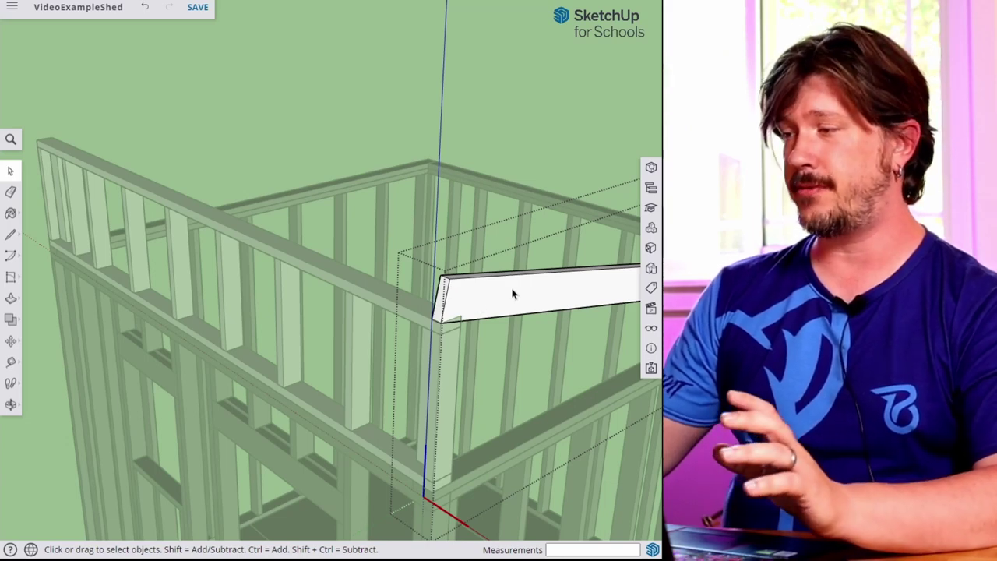
Step: Extend the rafter's first end face 8" past the wall
key("p")
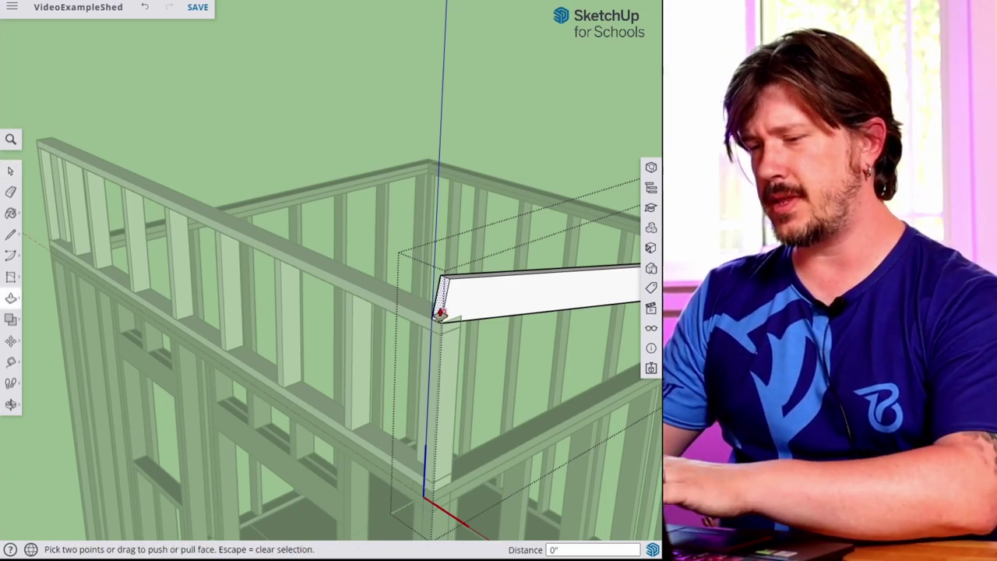
left_click(440, 310)
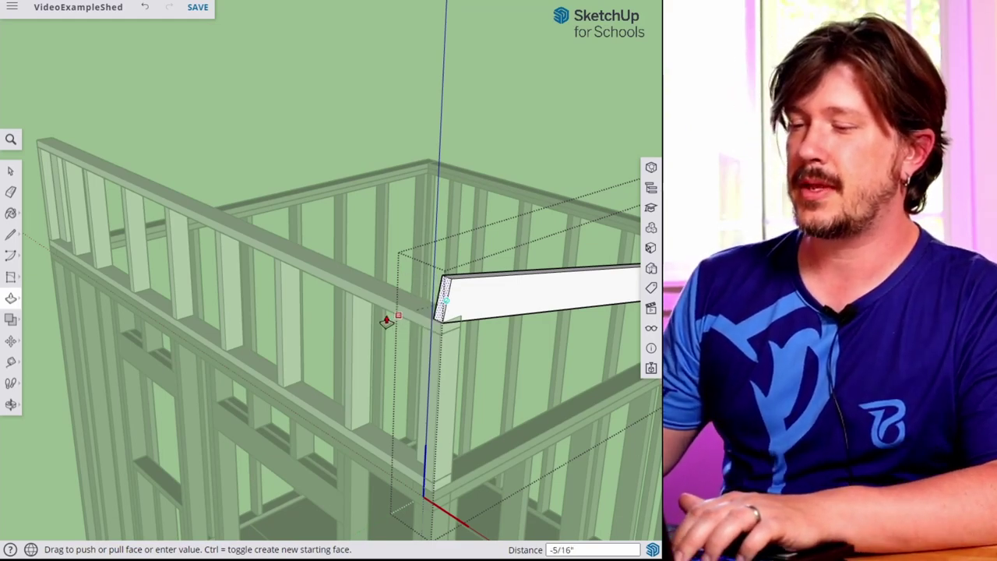
middle_click_drag(385, 304, 193, 257)
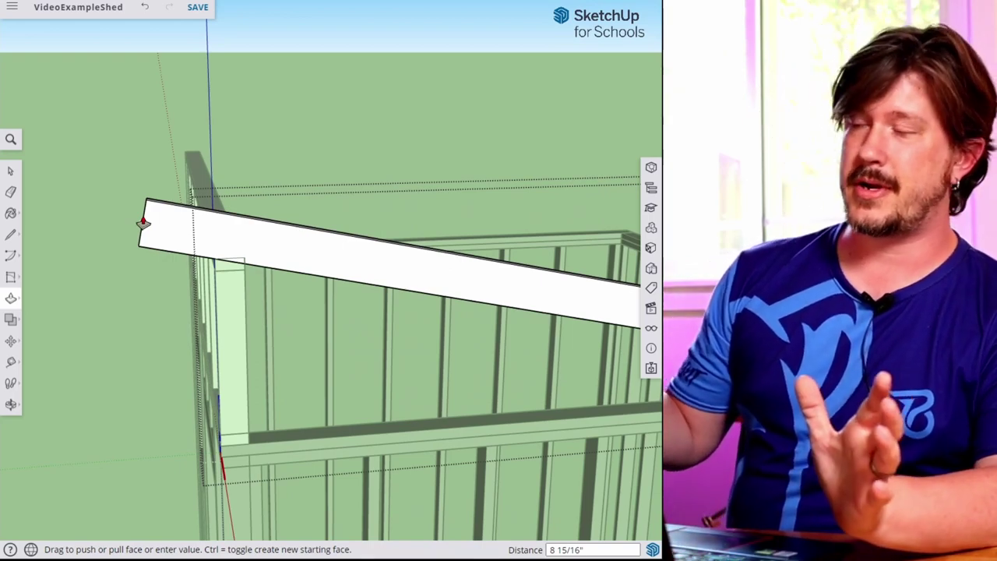
type("8")
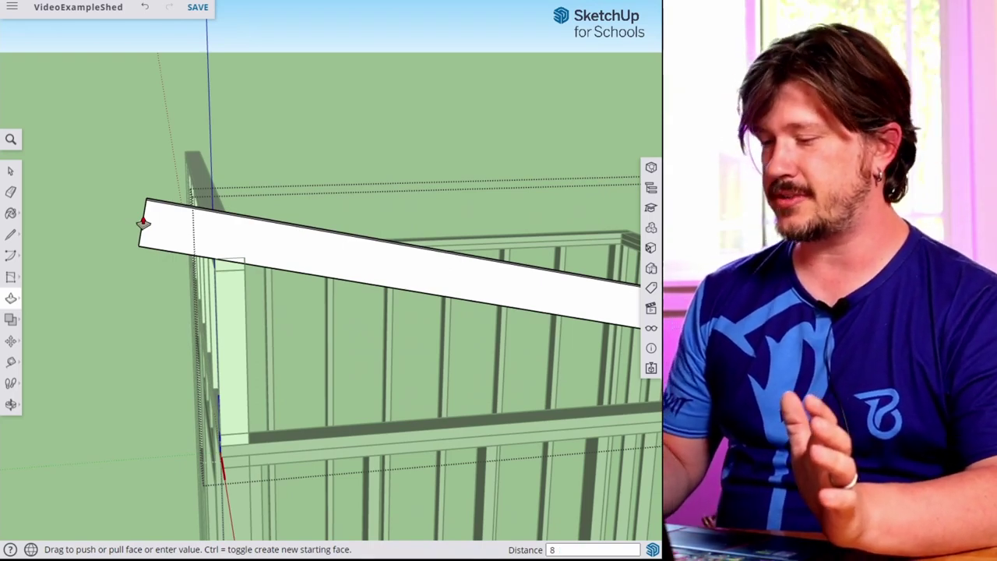
key("Return")
Step: Push the rafter's far end face out 8" for the second overhang
middle_click_drag(174, 236, 178, 170)
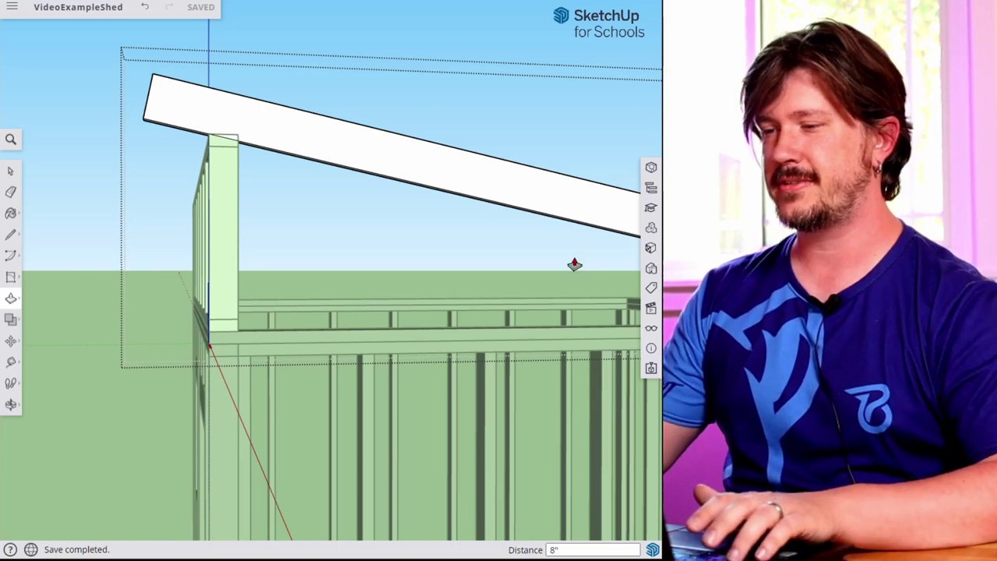
middle_click_drag(574, 265, 345, 245)
key("o")
left_click_drag(534, 267, 195, 260)
key("p")
middle_click_drag(196, 260, 157, 260)
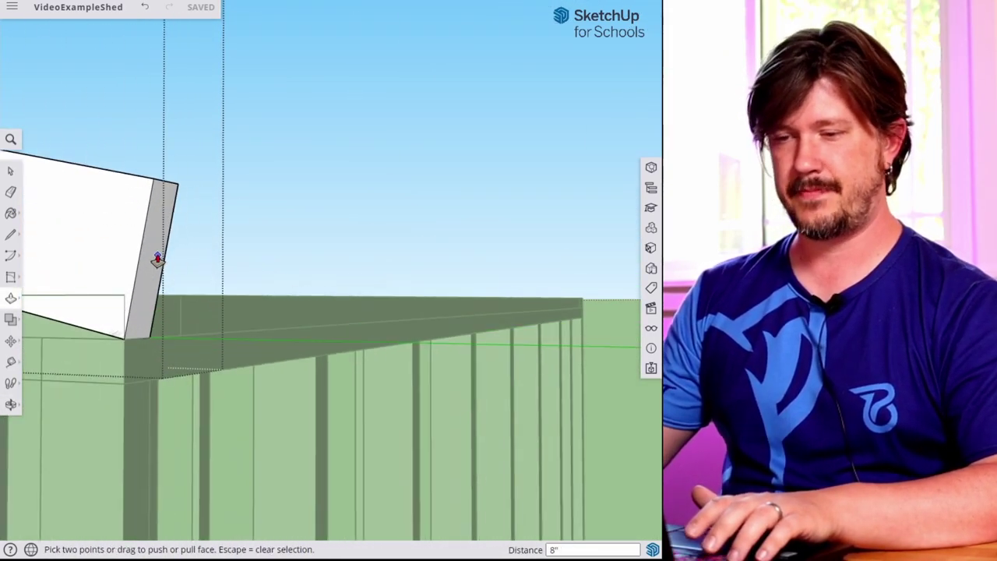
left_click(158, 260)
key("space")
key("p")
left_click(156, 261)
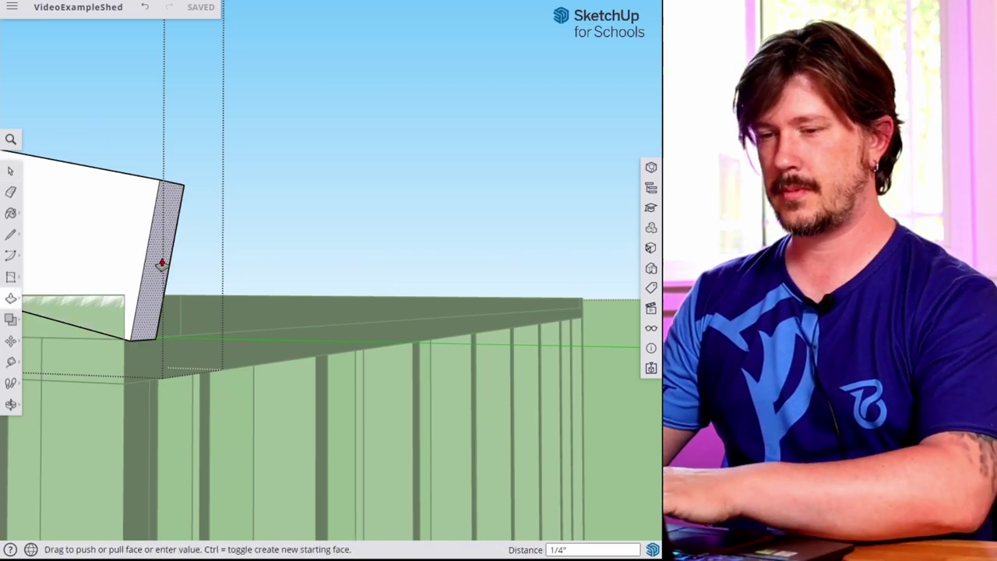
type("8")
key("Return")
middle_click_drag(205, 273, 418, 269)
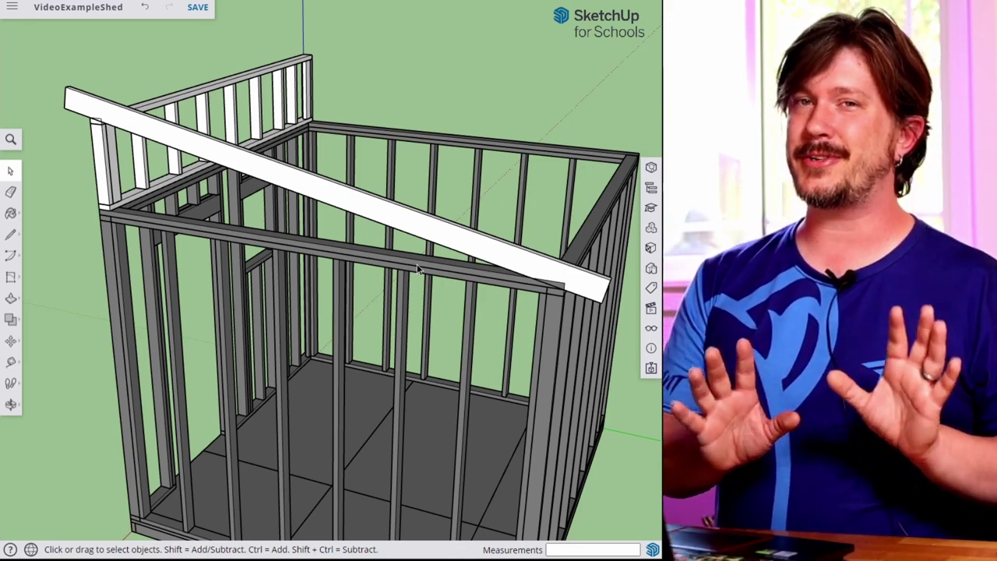
Step: Zoom in on the post top beneath the rafter along the roof edge
middle_click_drag(496, 181, 391, 122)
scroll(391, 122, "up", 5)
scroll(303, 144, "up", 2)
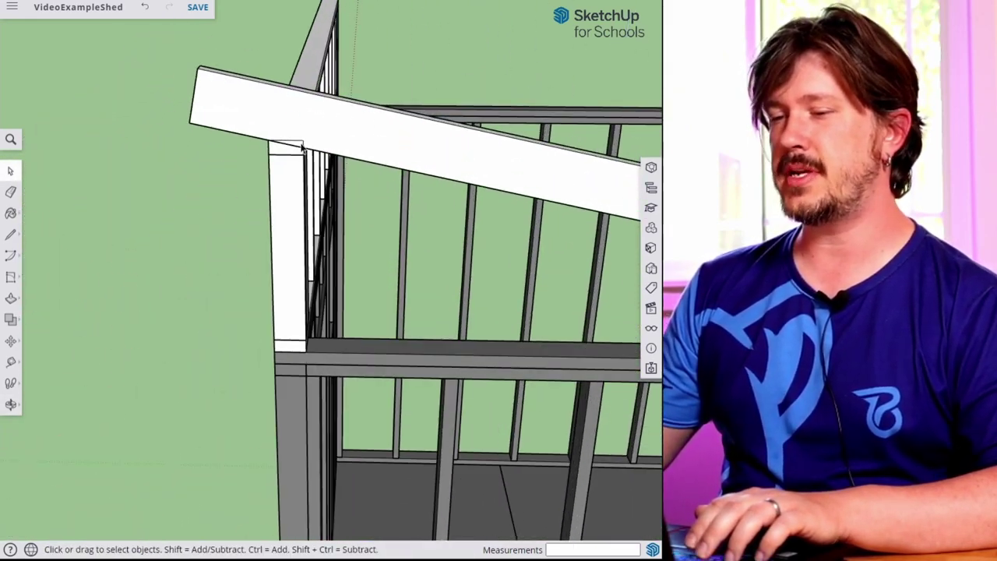
scroll(302, 148, "up", 3)
middle_click_drag(302, 152, 363, 73)
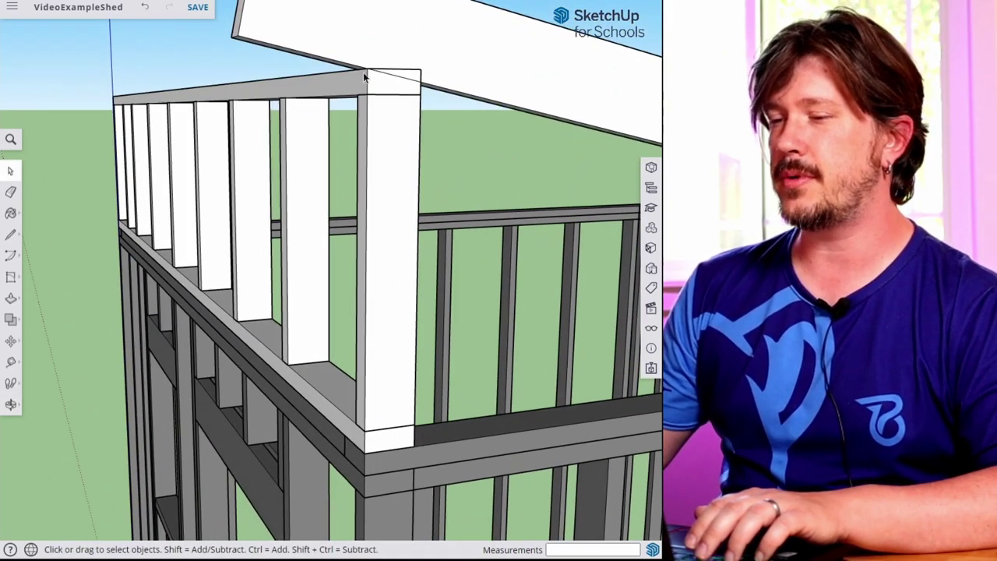
scroll(415, 74, "up", 2)
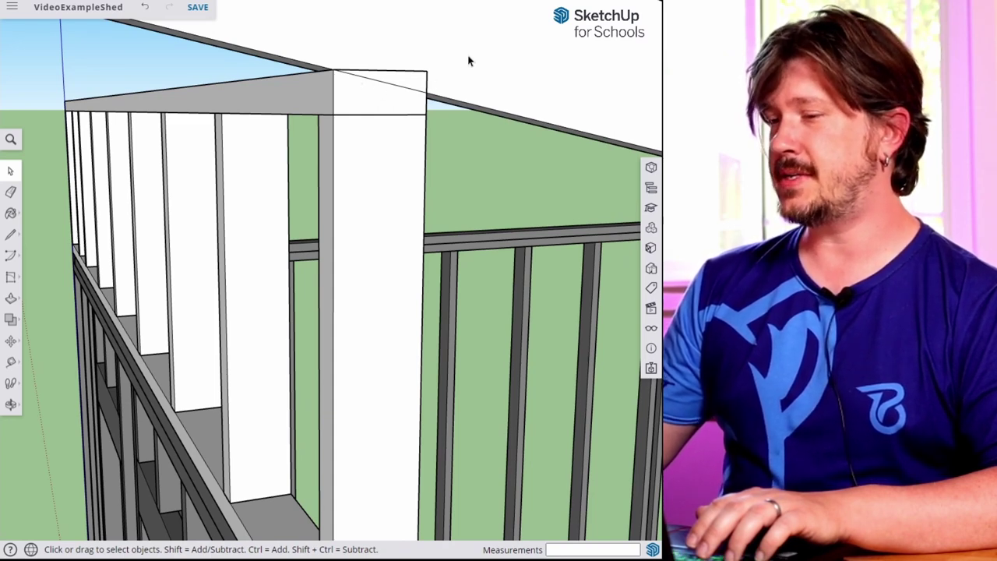
left_click(387, 73)
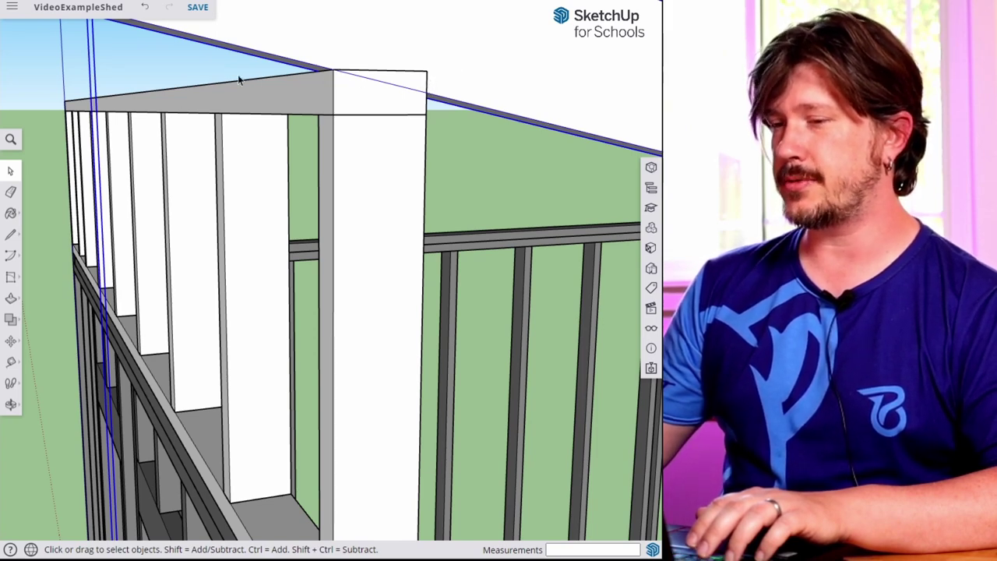
left_click(87, 94)
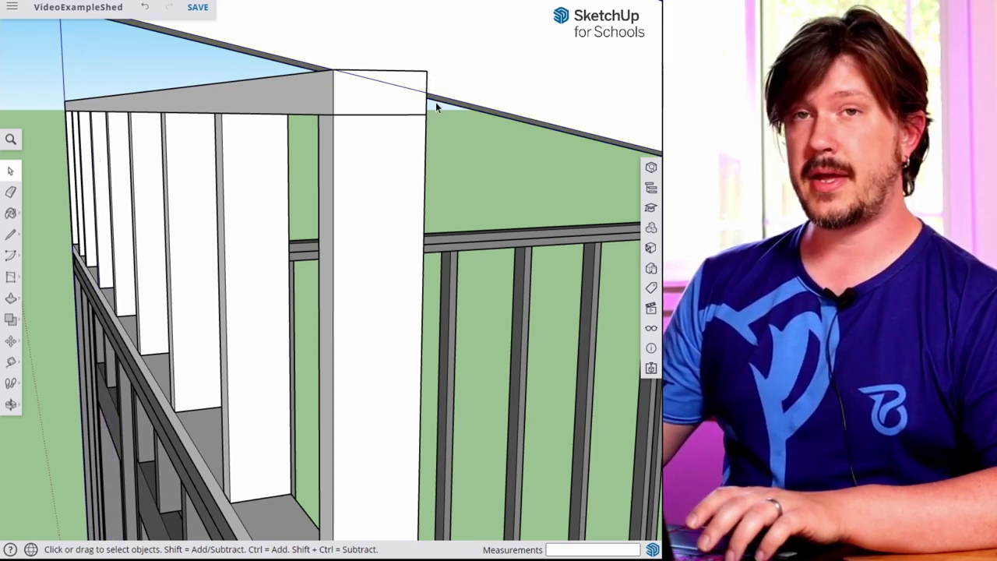
Step: Select the rafter where it meets the vertical post
key("o")
left_click_drag(470, 96, 356, 178)
key("space")
scroll(356, 178, "down", 2)
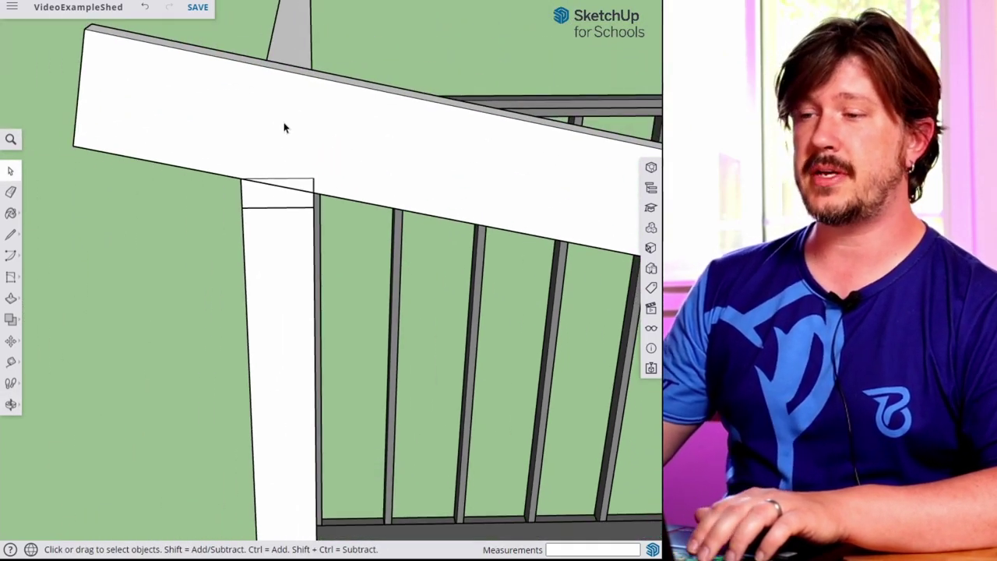
left_click(285, 128)
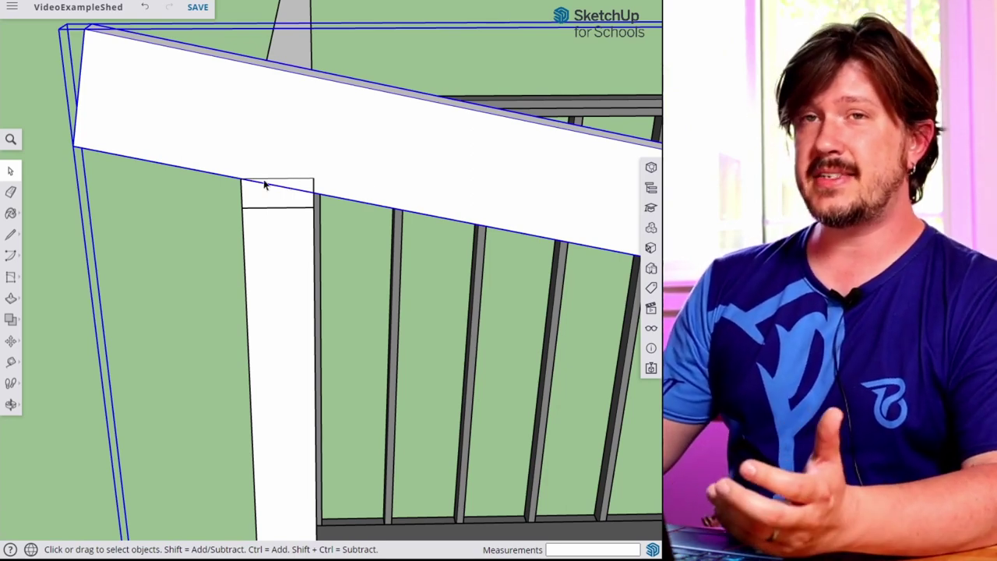
left_click(273, 237)
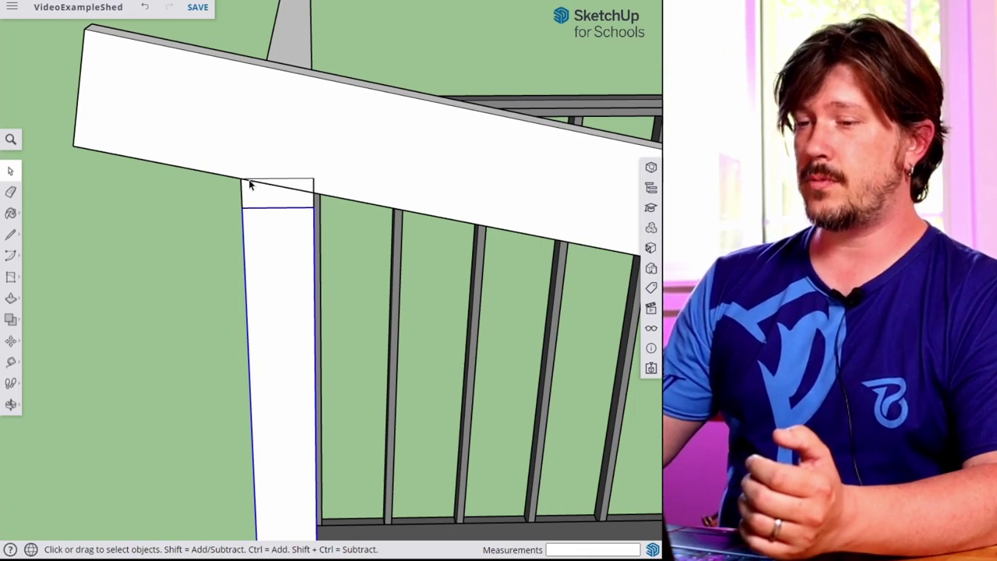
left_click(296, 160)
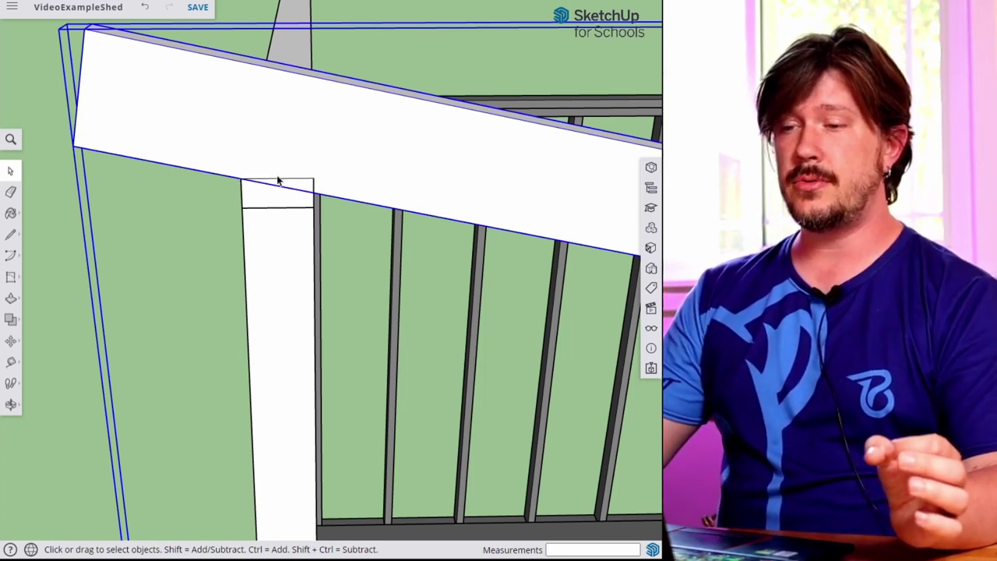
Step: Try moving the rafter over the post, then undo the move
key("m")
left_click(343, 198)
middle_click_drag(311, 181, 313, 216)
key("space")
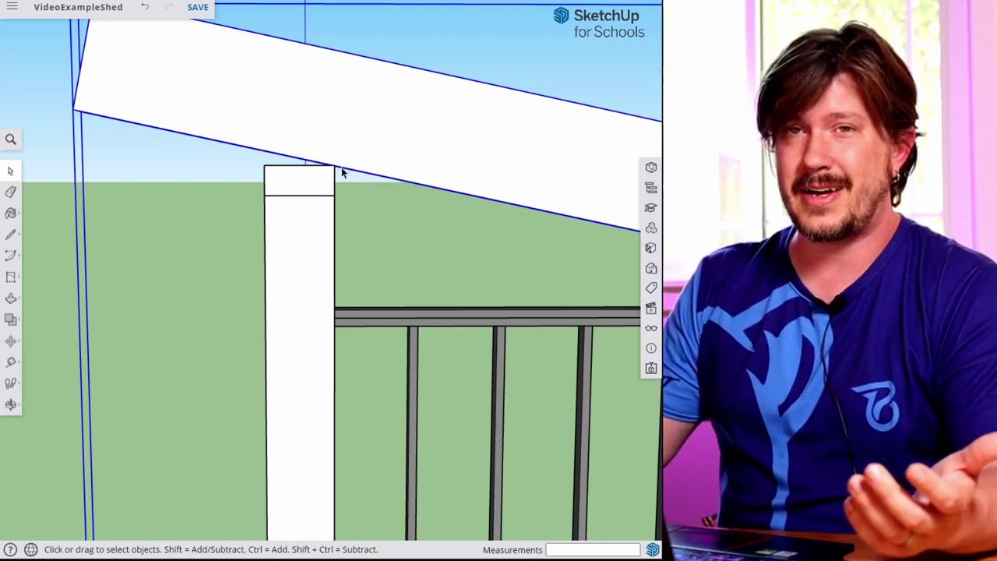
key("ctrl+z")
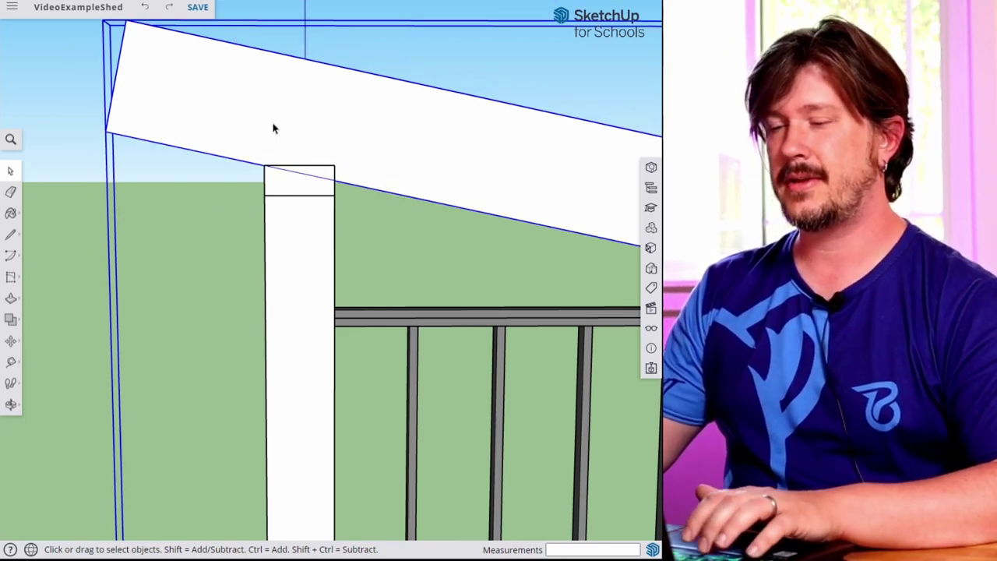
Step: Reselect the rafter and open it for editing
left_click(67, 169)
left_click(299, 136)
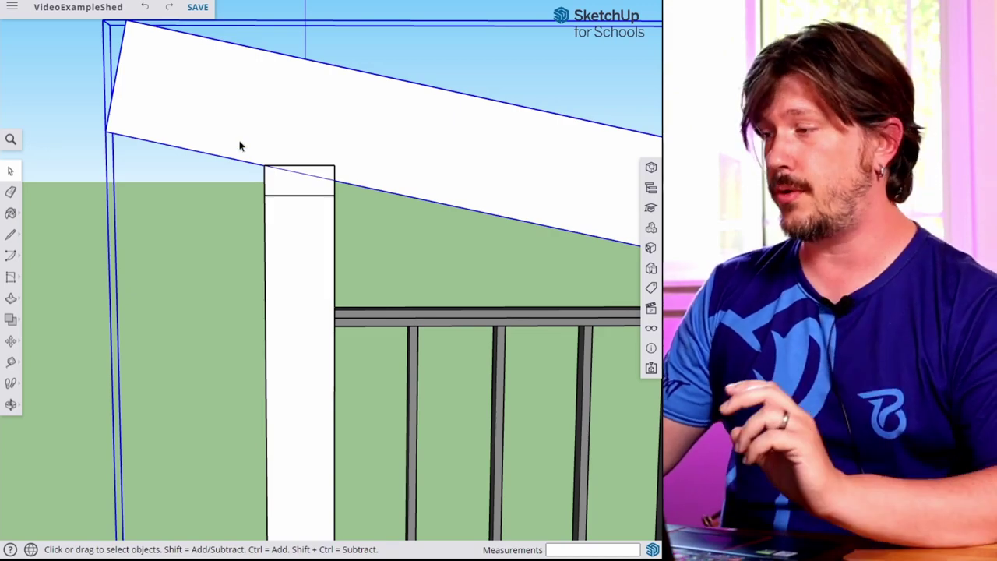
middle_click_drag(61, 118, 125, 131)
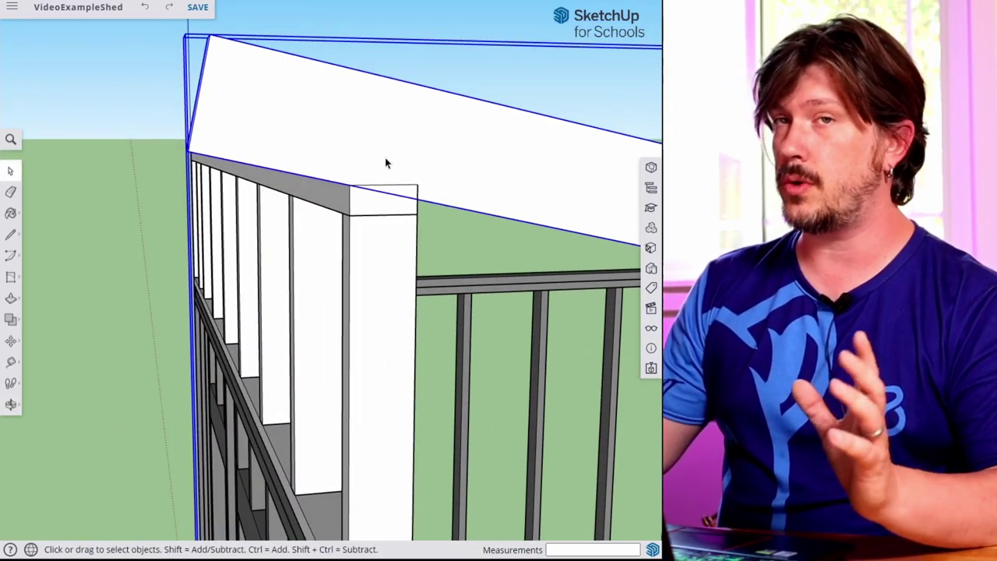
double_click(383, 146)
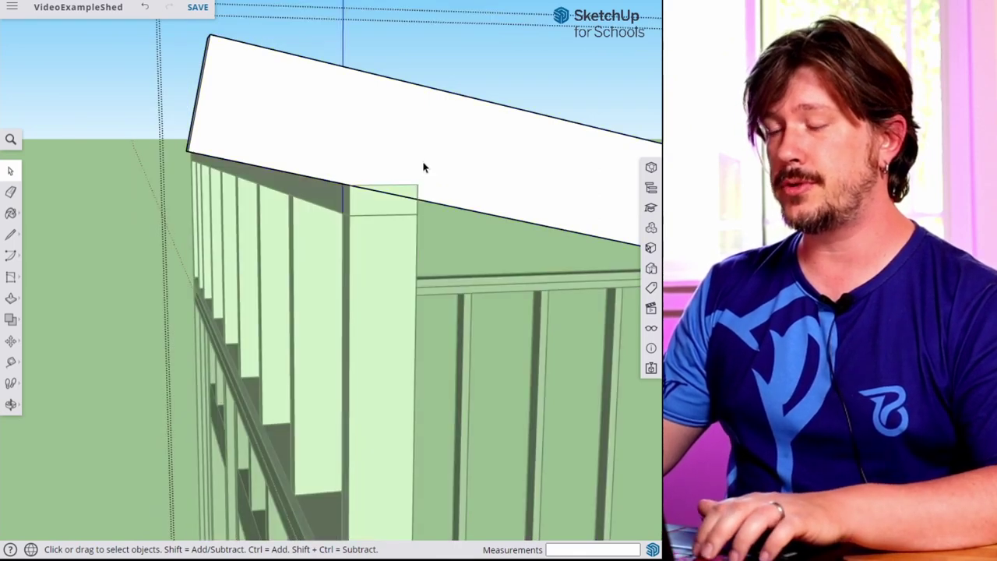
Step: Draw a triangle on the post top inside the rafter and push it 1 1/2" into a wedge
scroll(380, 207, "up", 3)
key("l")
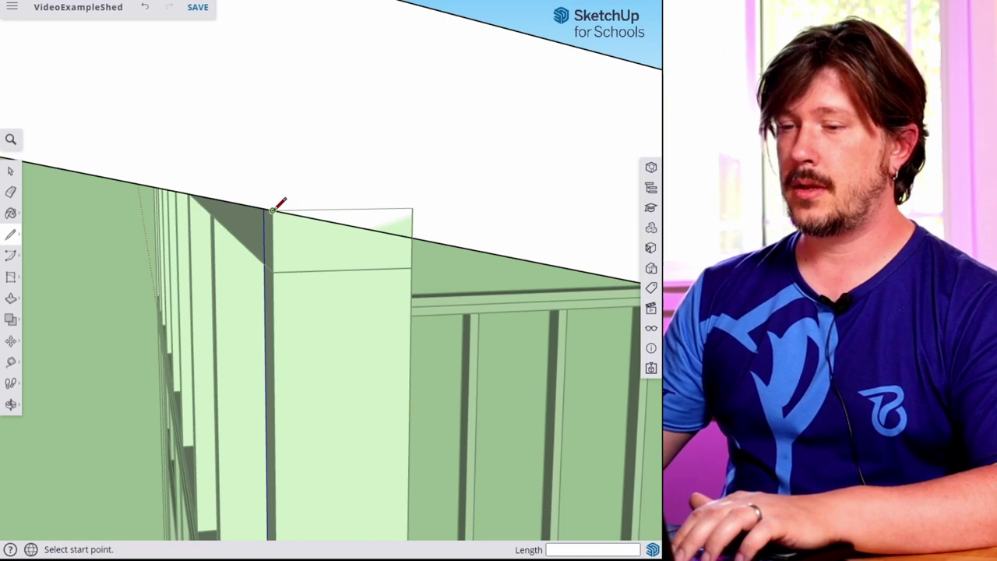
left_click(271, 211)
left_click(411, 209)
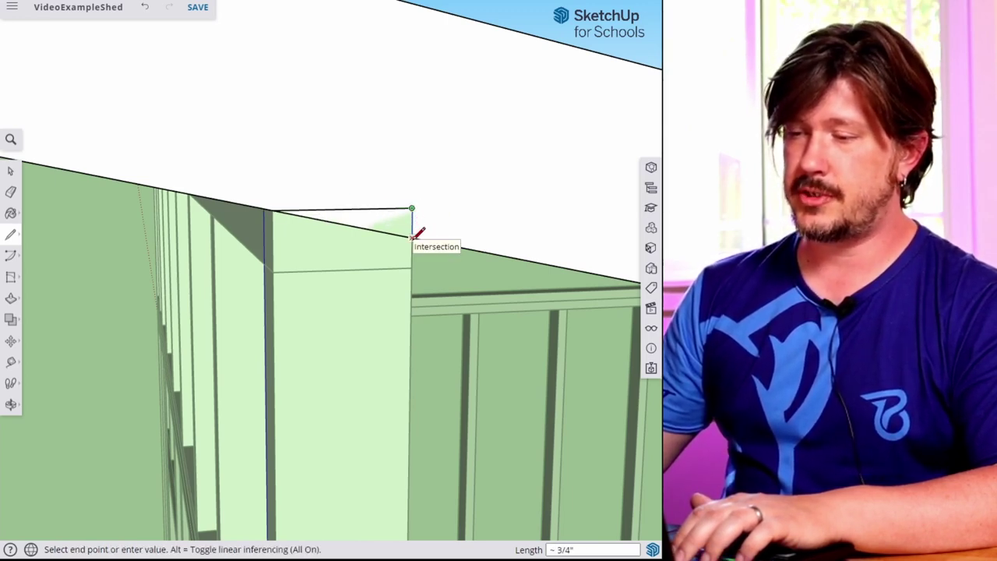
left_click(413, 237)
key("p")
mouse_move(389, 229)
left_mouse_down()
mouse_move(416, 241)
mouse_move(407, 236)
left_mouse_up()
middle_click_drag(408, 236, 659, 251)
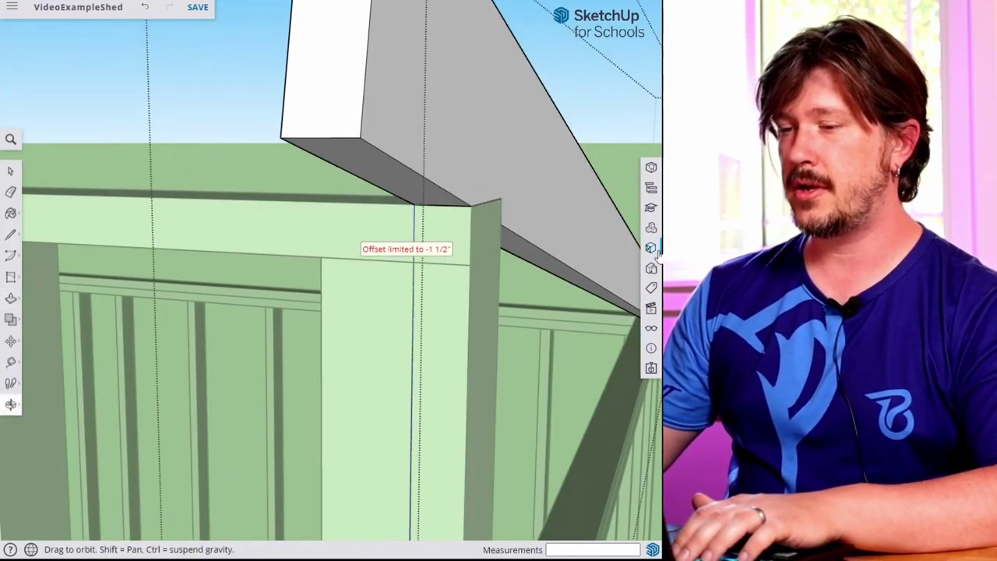
left_click(385, 195)
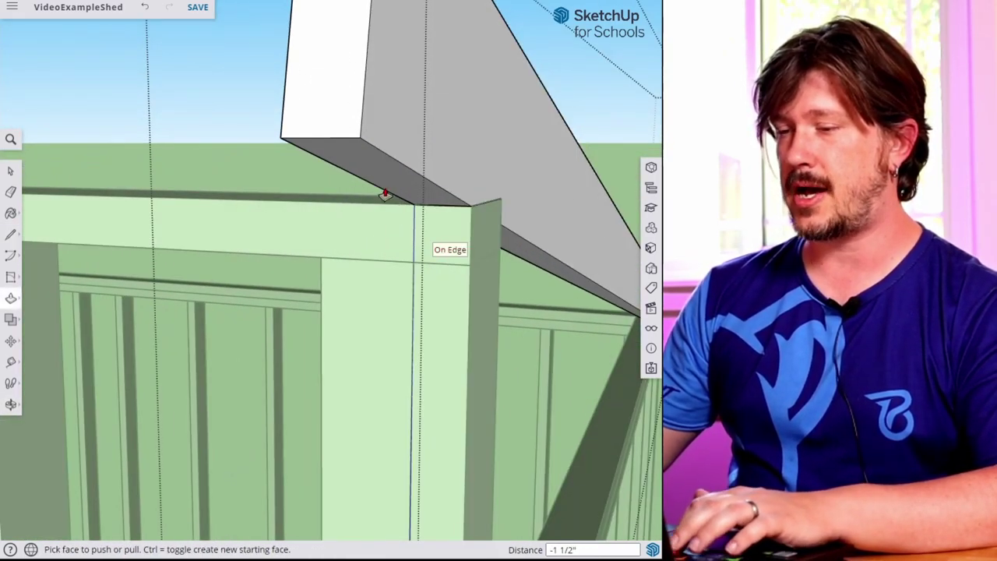
key("space")
Step: Move the rafter's lower edges down 2'
middle_click_drag(111, 92, 338, 172)
key("m")
left_click(423, 123)
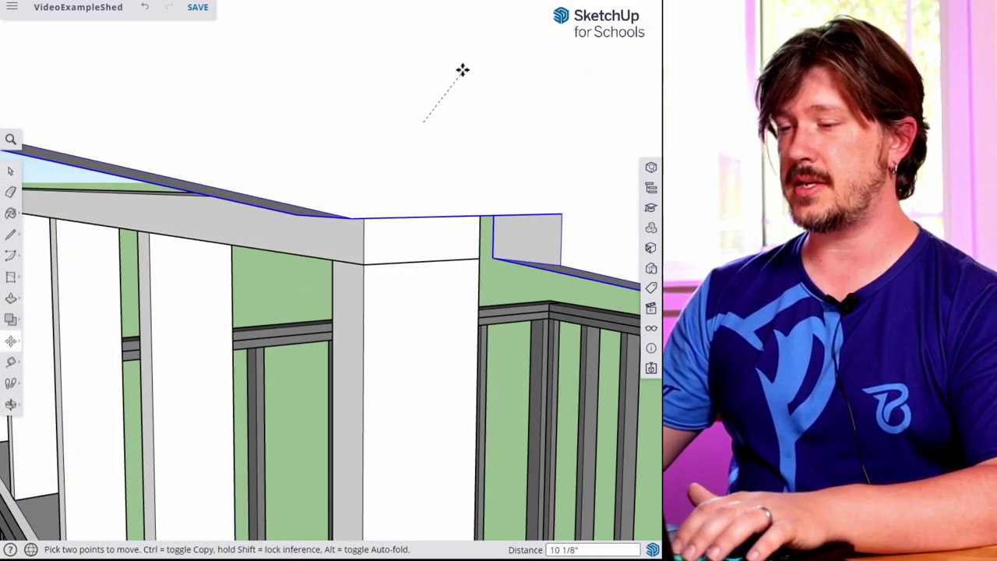
type("2'")
key("Return")
key("space")
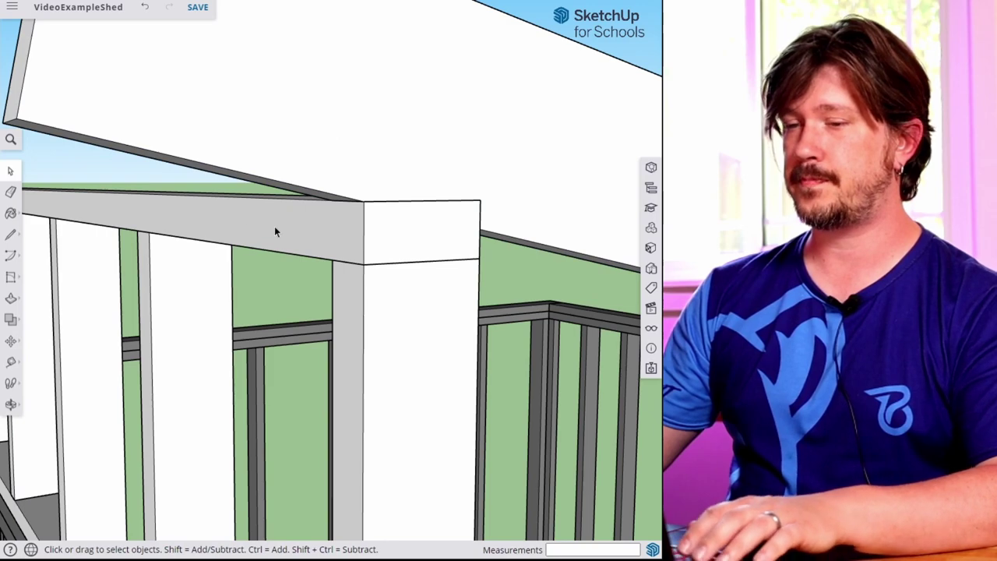
Step: Select the white rafter and bring up the Solid Tools options
scroll(279, 225, "down", 5)
scroll(472, 281, "up", 4)
middle_click_drag(472, 281, 224, 300)
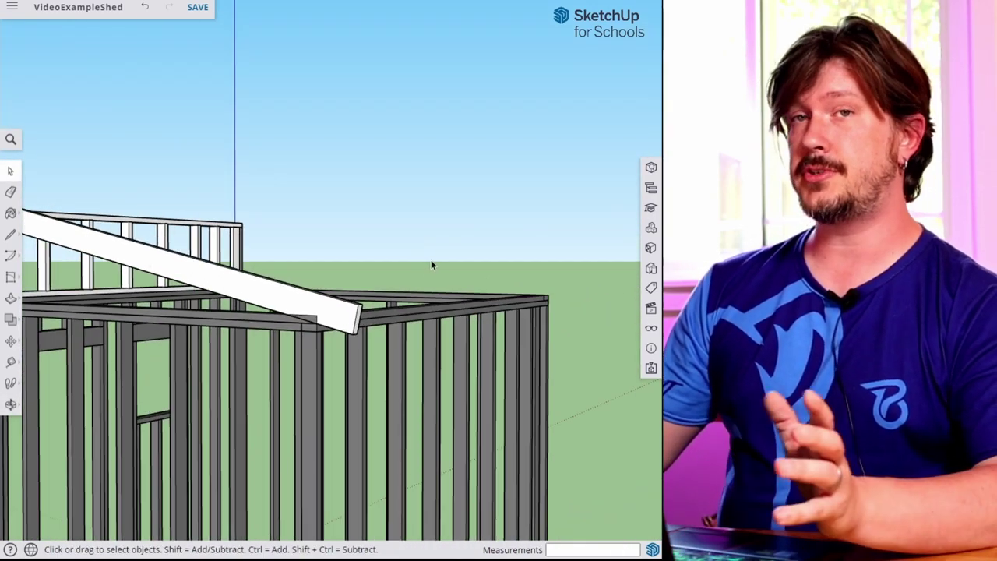
scroll(312, 347, "up", 3)
middle_click_drag(355, 236, 458, 267)
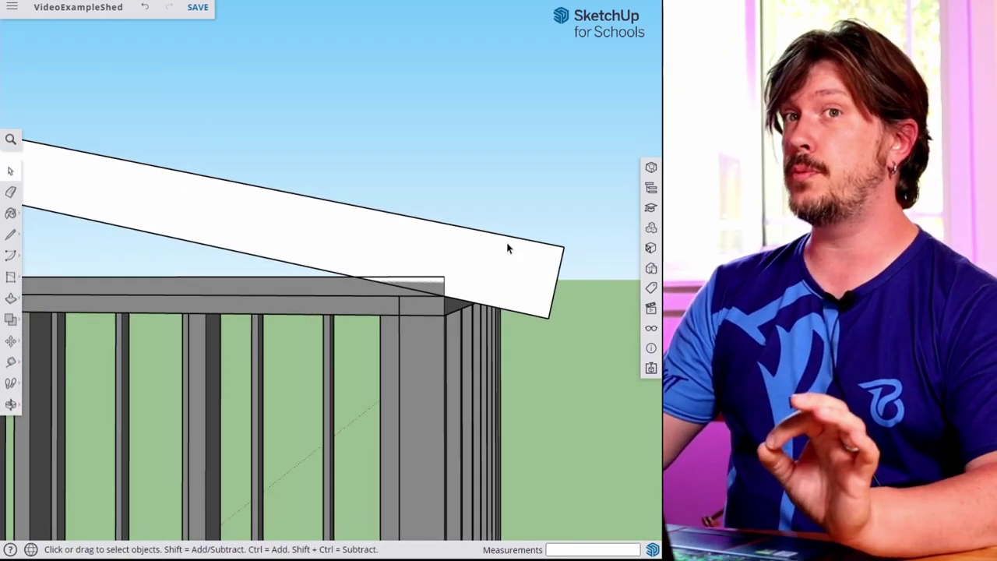
left_click(435, 249)
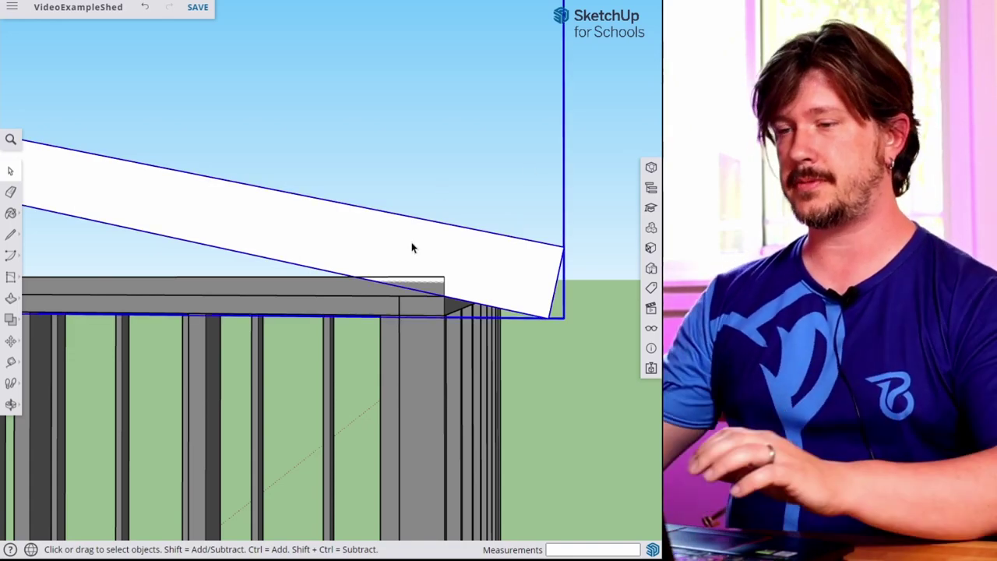
left_click(11, 320)
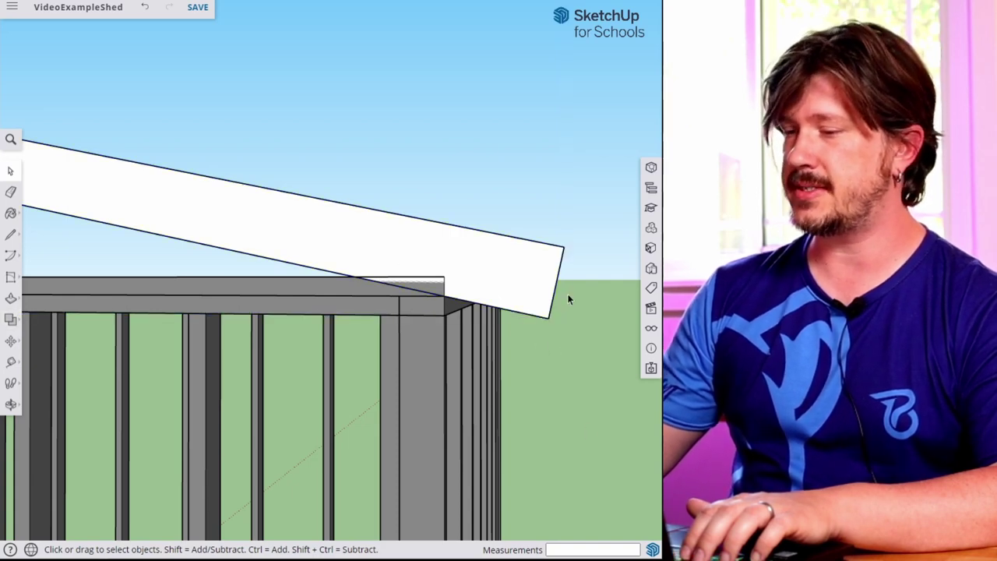
scroll(403, 277, "up", 3)
scroll(411, 285, "down", 2)
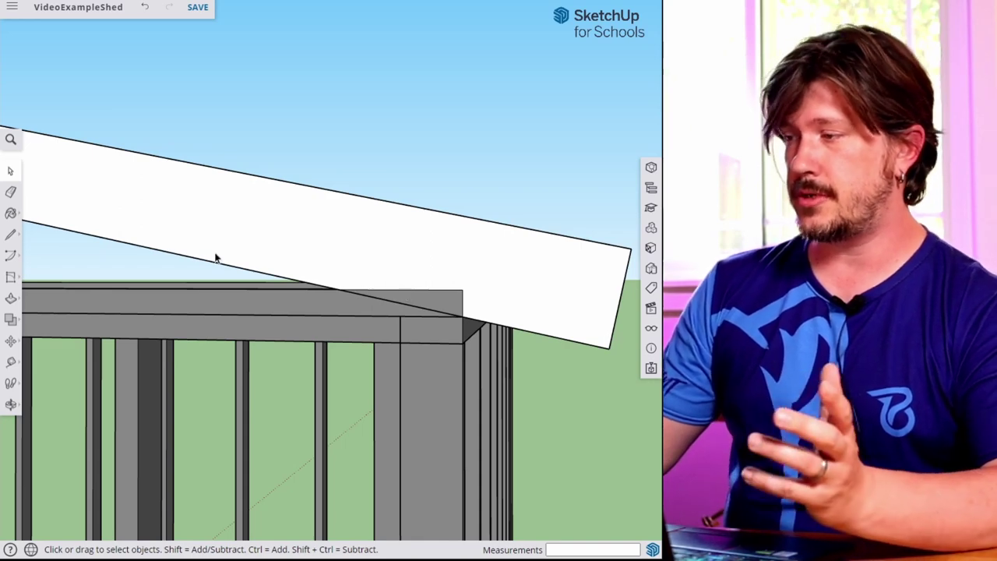
left_click(10, 324)
Step: Trim the rafter against the top beam using Solid Tools Trim
left_click(11, 324)
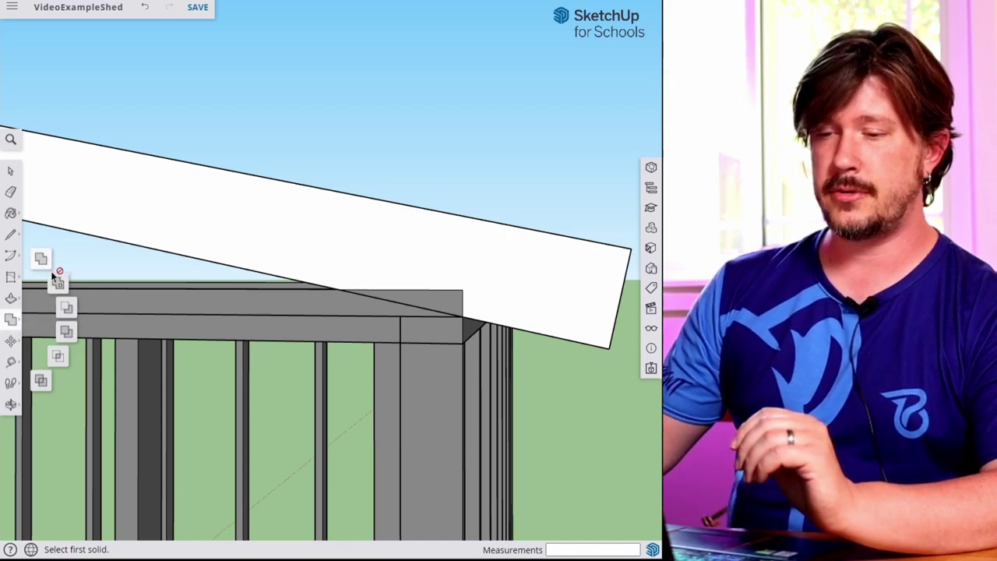
left_click(67, 333)
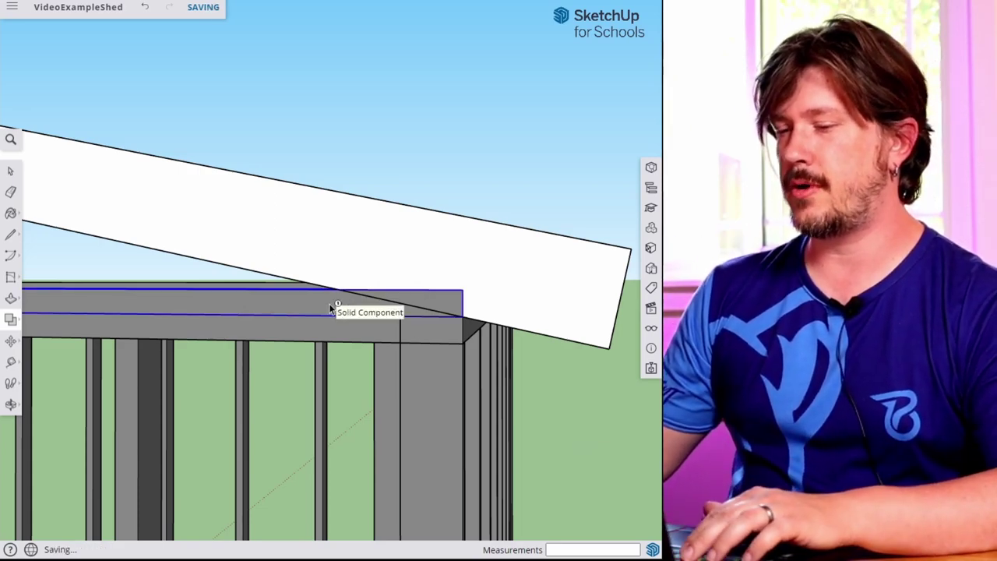
middle_click_drag(315, 305, 324, 336)
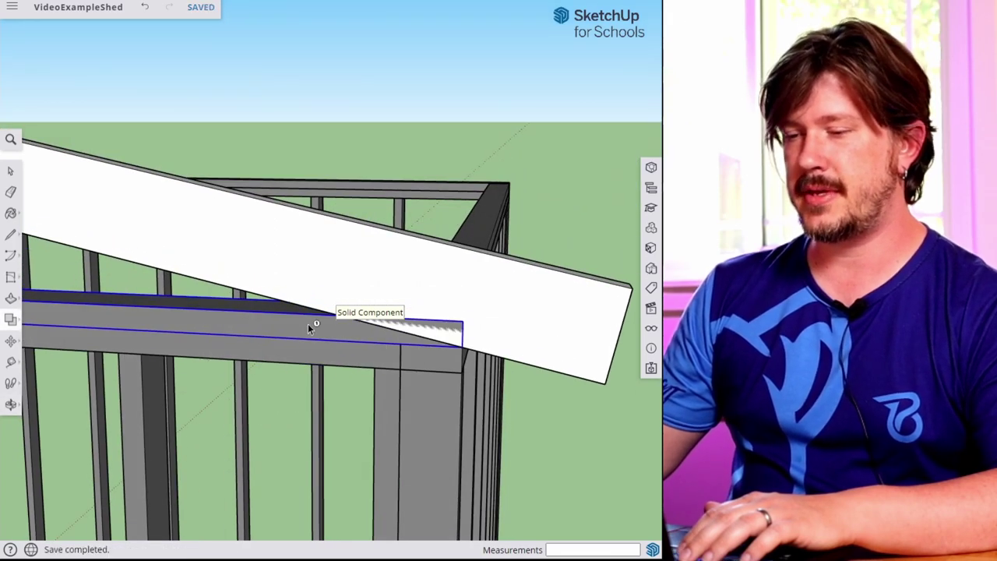
left_click(326, 322)
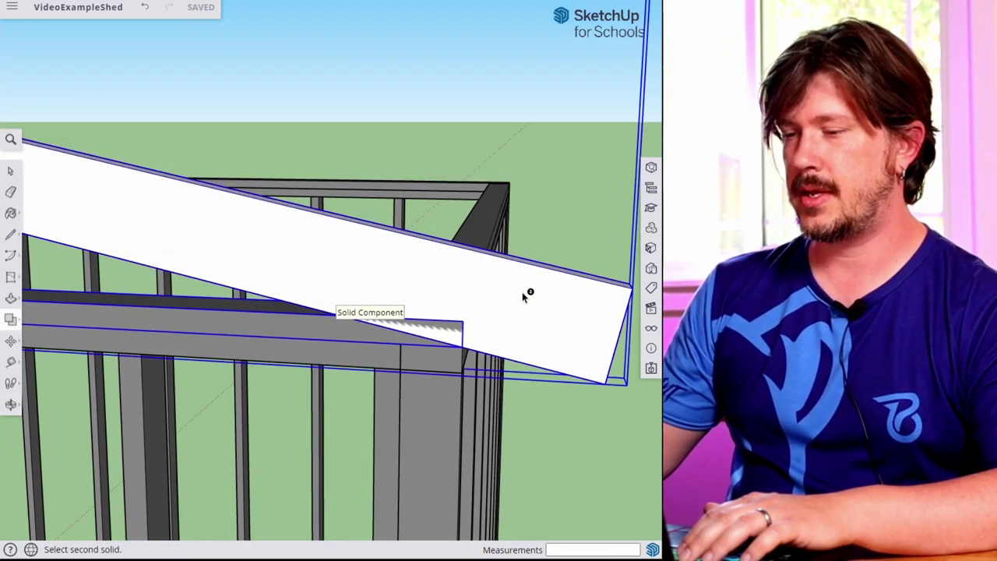
left_click(546, 305)
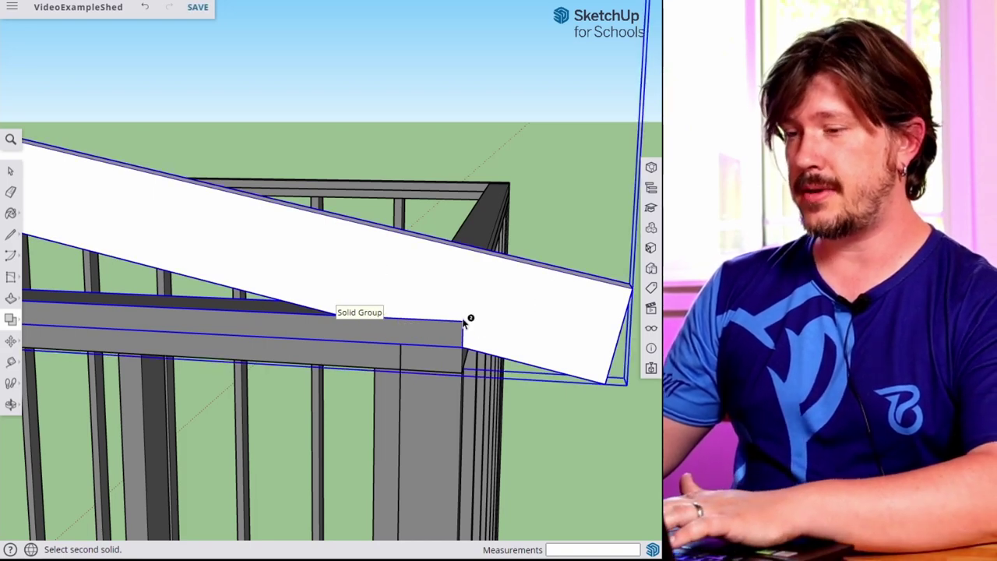
Step: Attempt to move the rafter from the plate endpoint, then cancel
key("m")
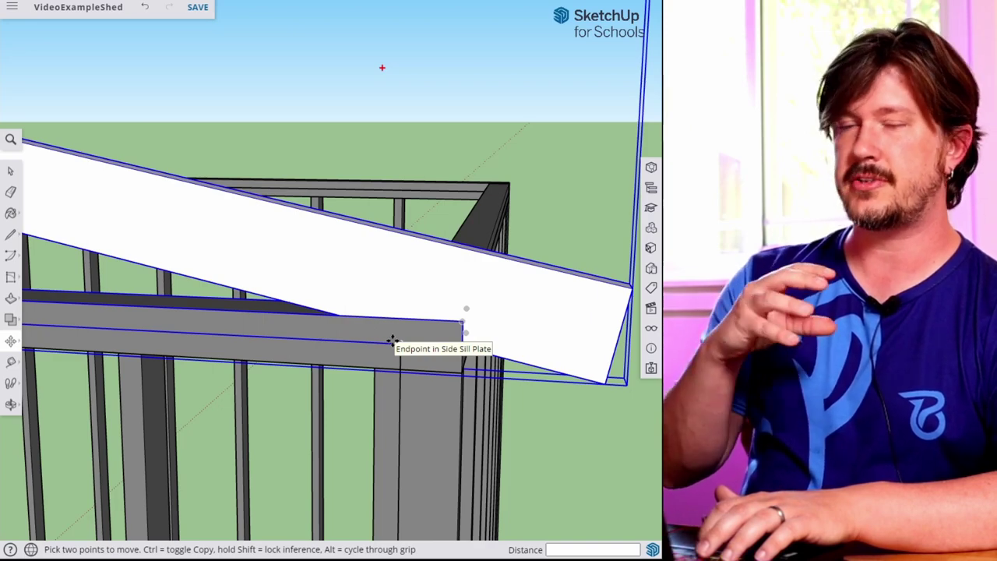
left_click(392, 341)
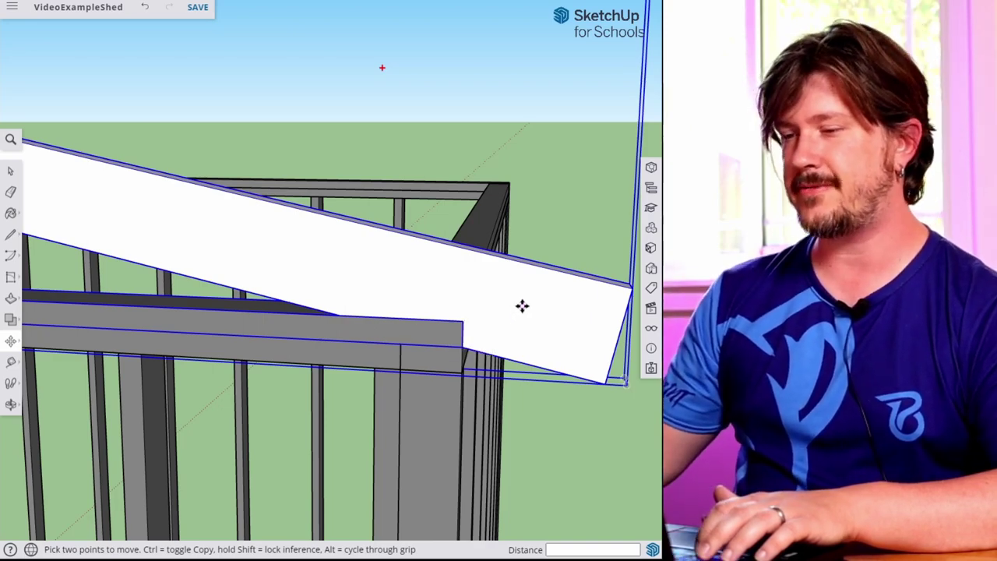
key("space")
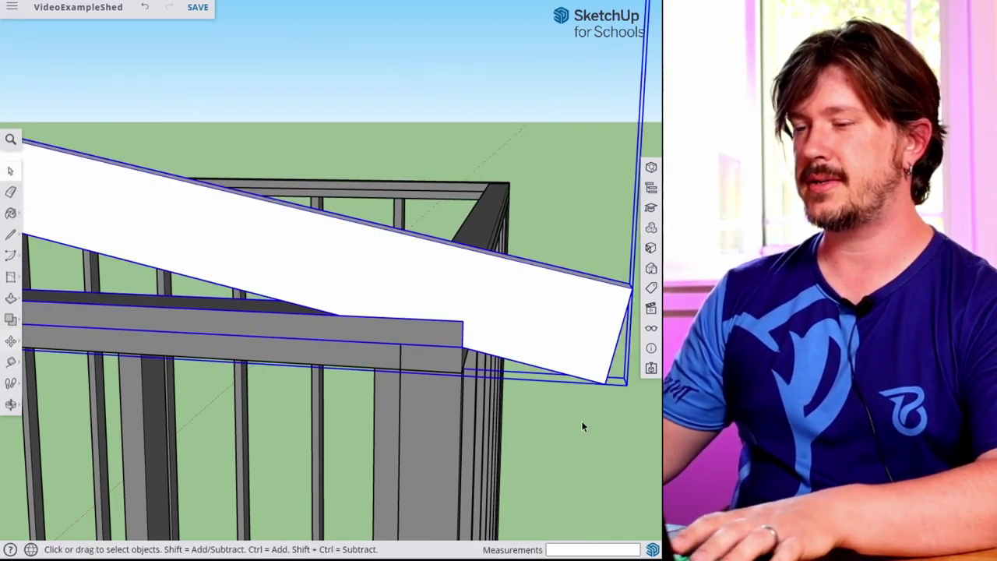
key("m")
left_click(537, 335)
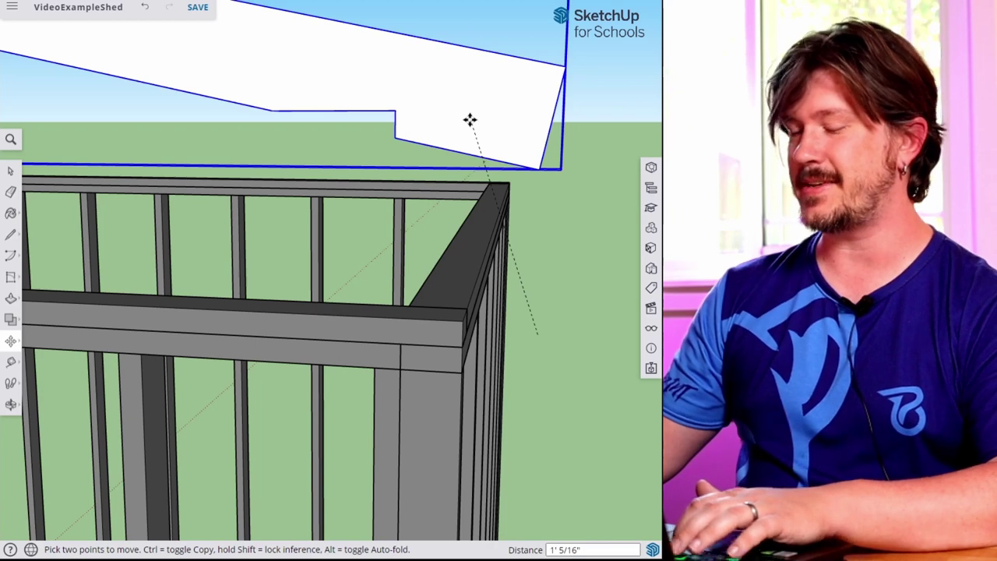
key("Escape")
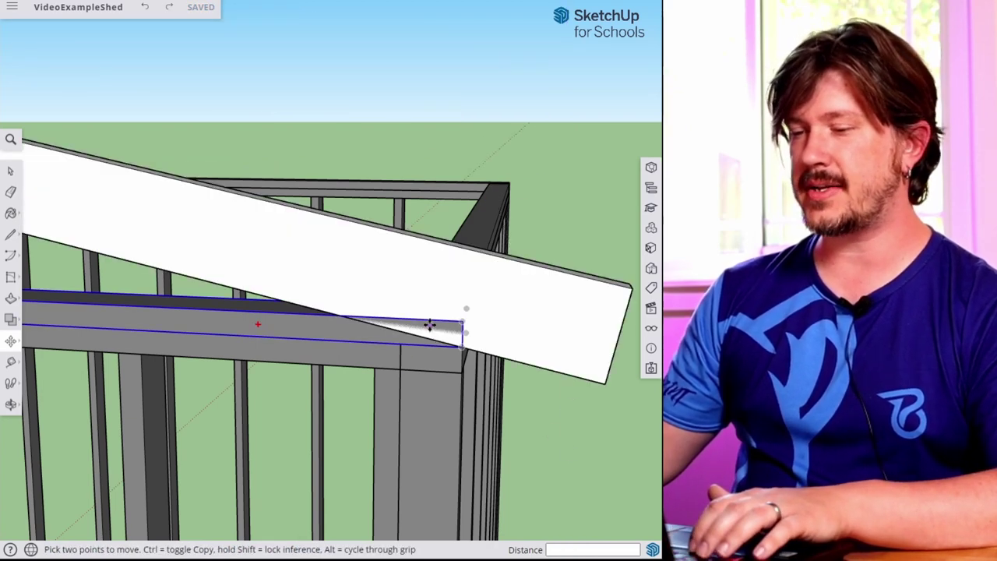
key("space")
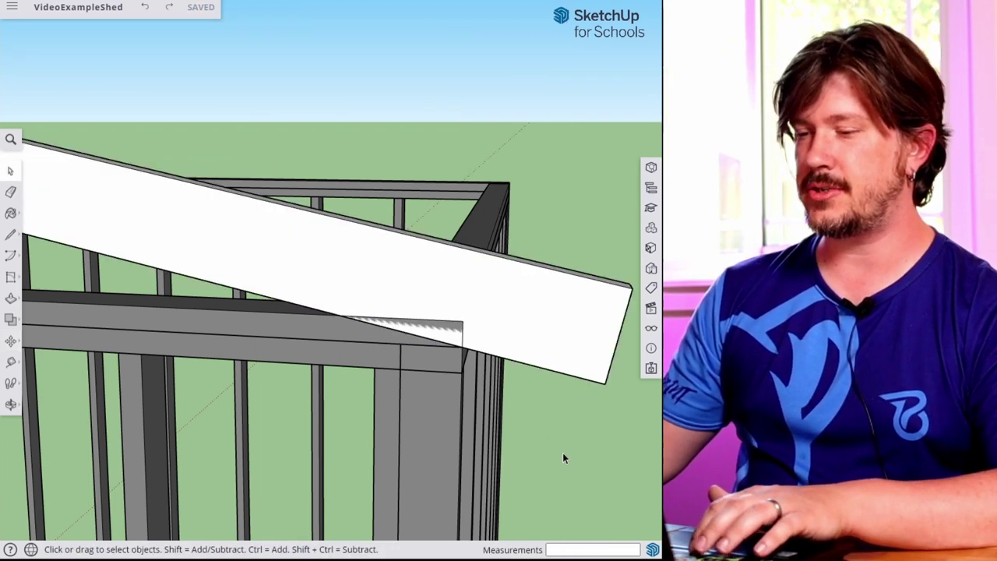
Step: Trim the beam where the rafter overlaps it and reposition the rafter
left_click(10, 321)
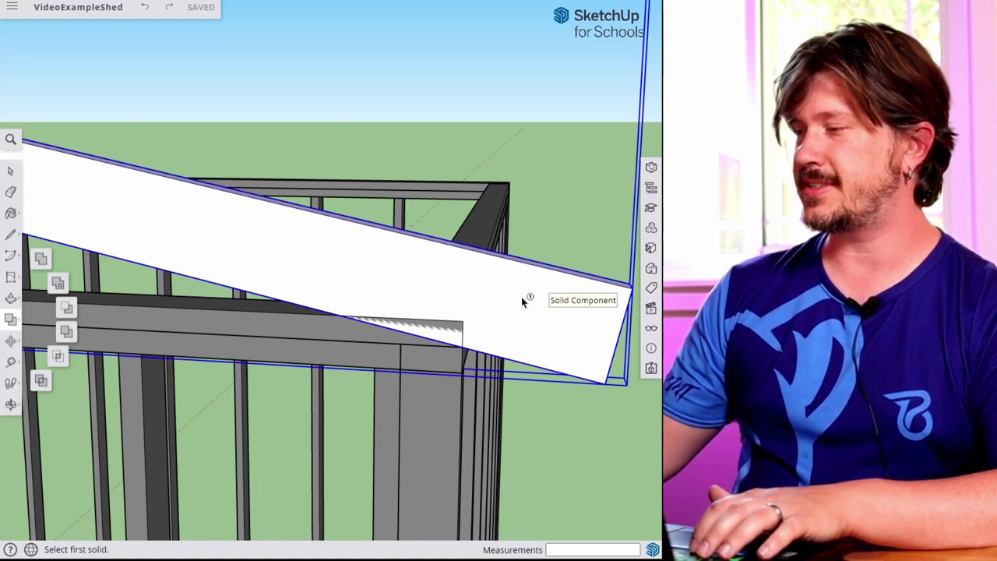
left_click(521, 297)
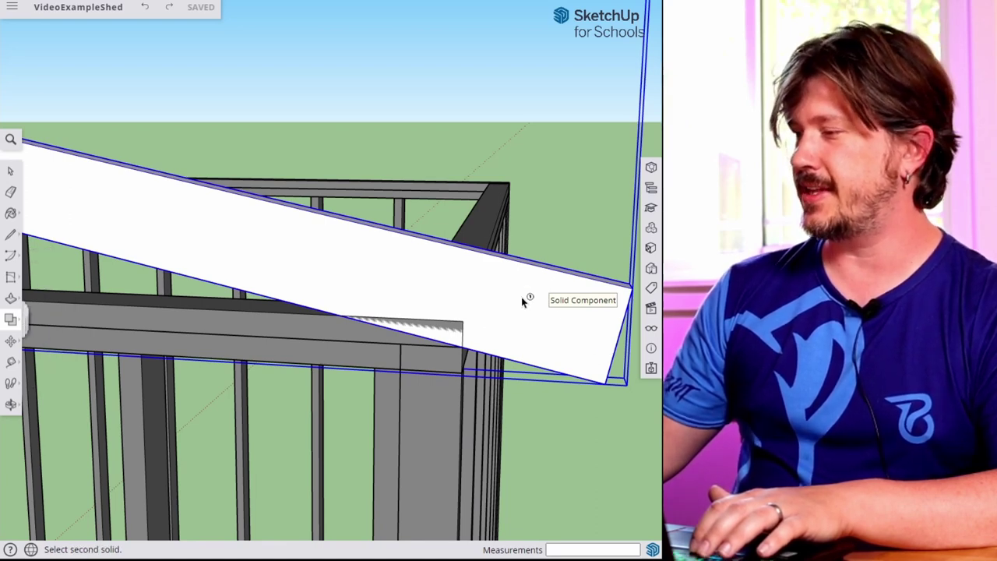
left_click(298, 331)
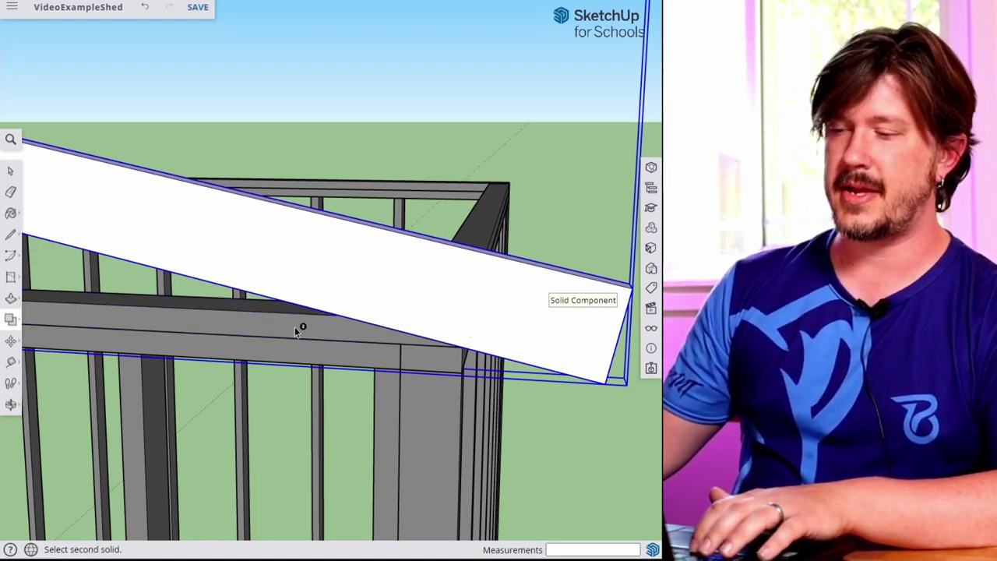
key("space")
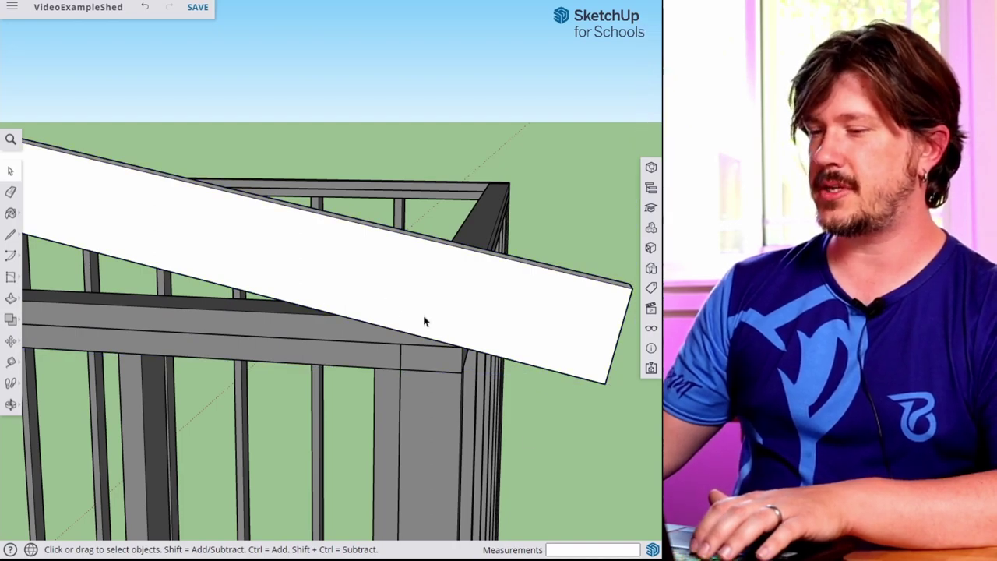
key("m")
left_click(438, 305)
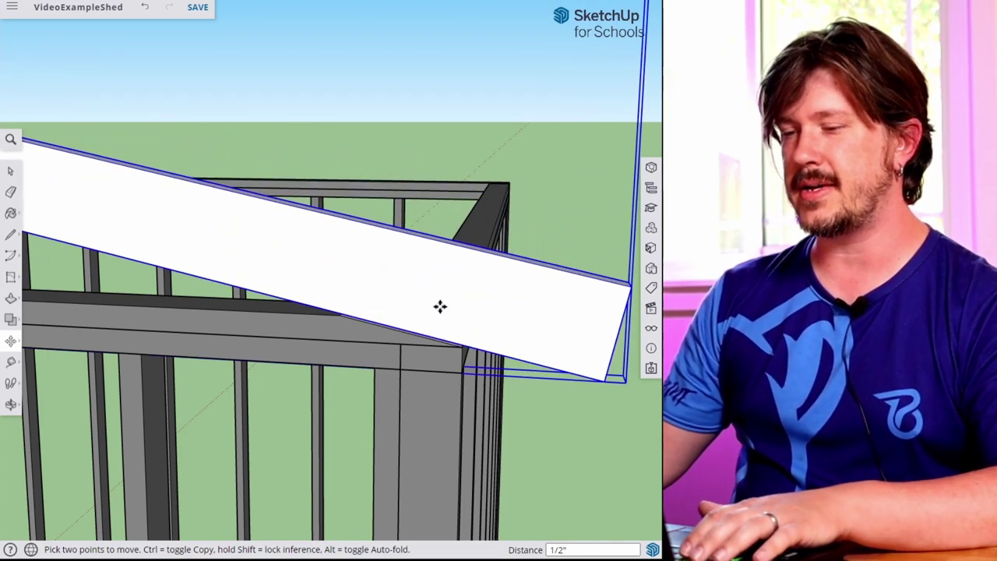
left_click(440, 305)
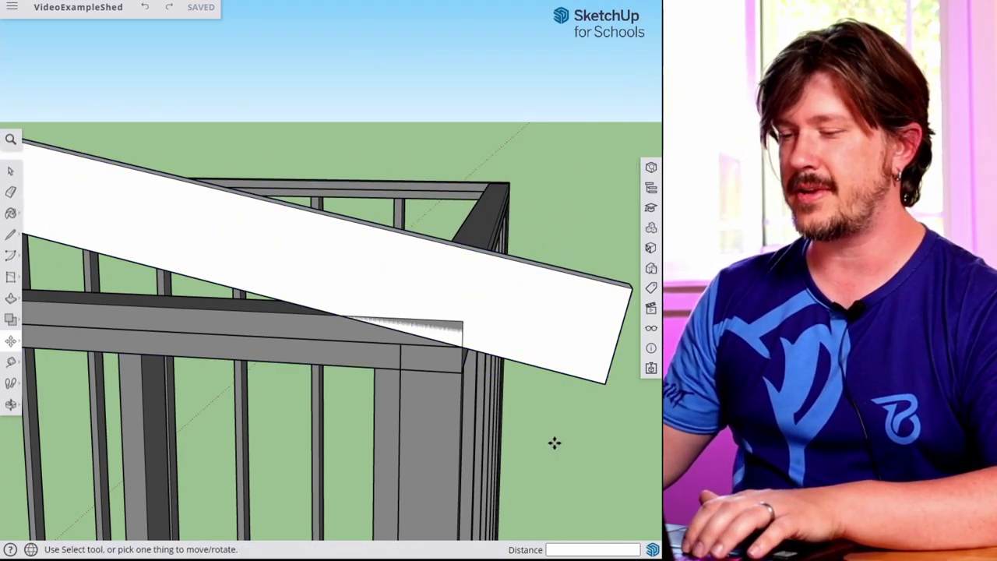
Step: Notch the rafter around the top plate with Trim, cancelling the stray move
left_click(11, 319)
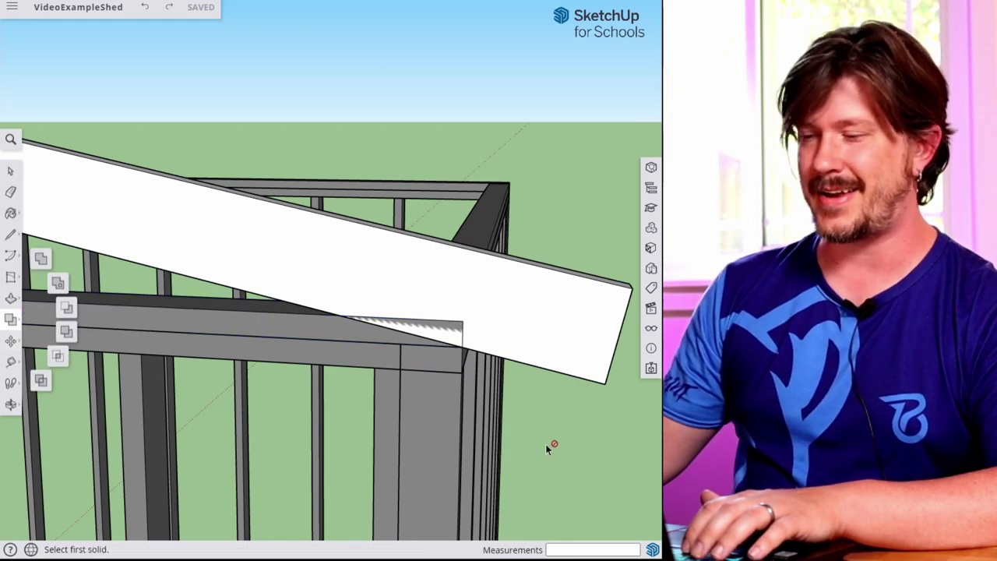
left_click(311, 326)
left_click(563, 302)
key("space")
key("m")
left_click(530, 332)
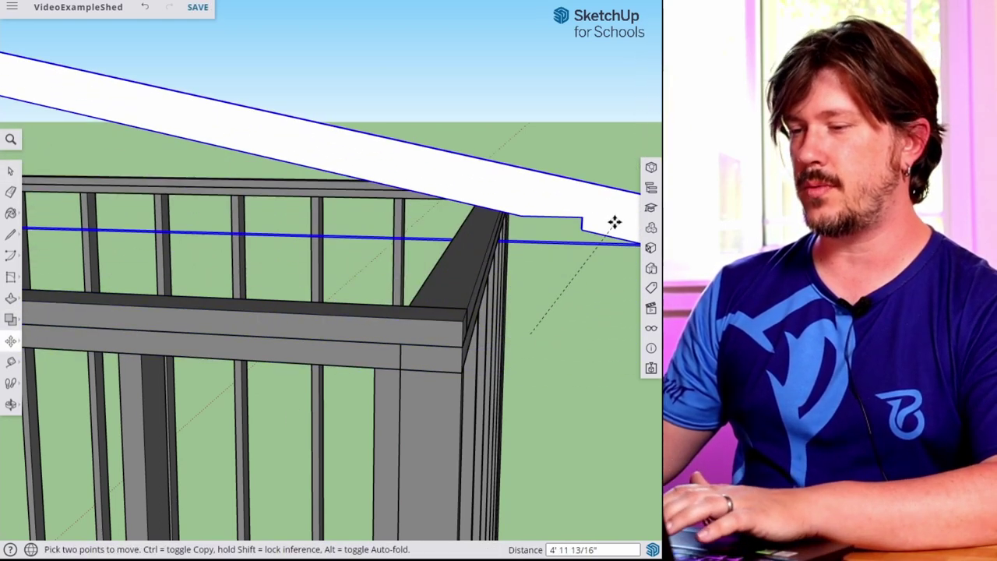
key("Escape")
key("space")
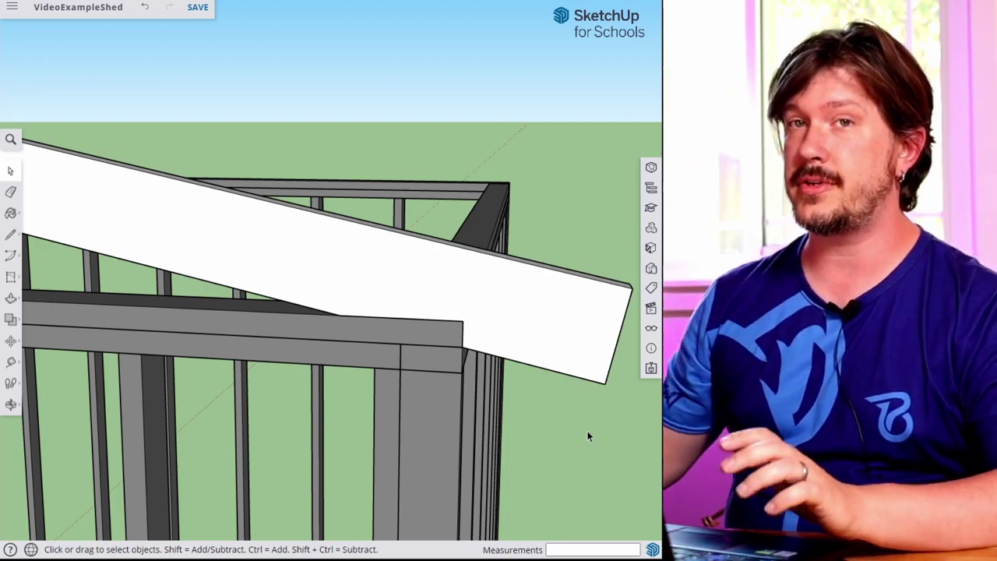
middle_click_drag(575, 274, 167, 230)
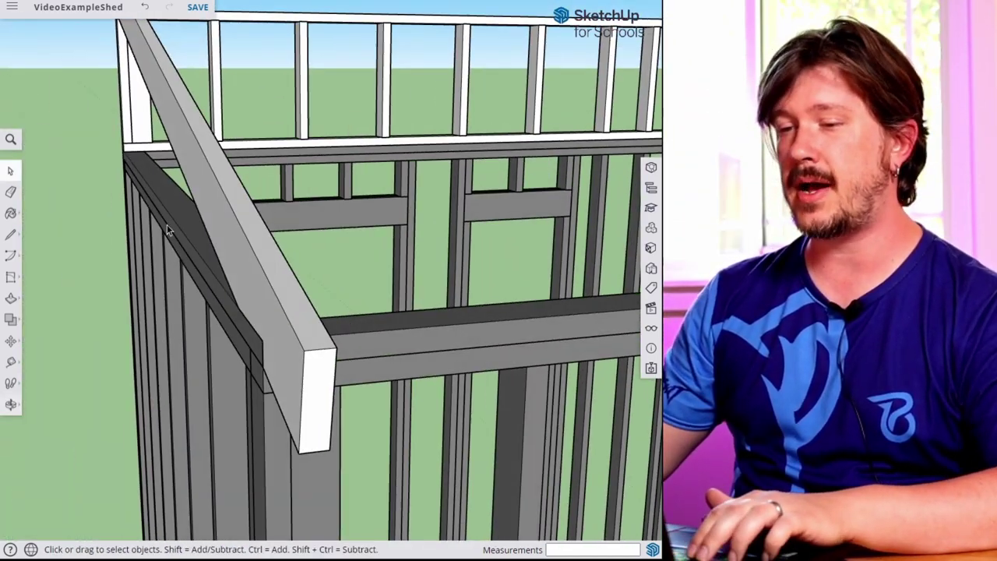
scroll(167, 230, "down", 5)
middle_click_drag(234, 195, 327, 257)
left_click(335, 261)
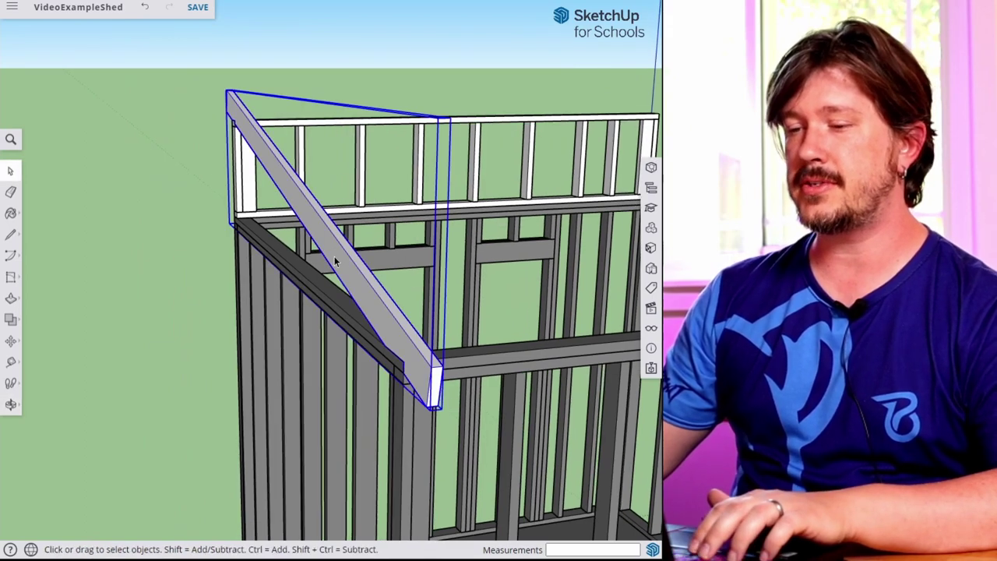
key("m")
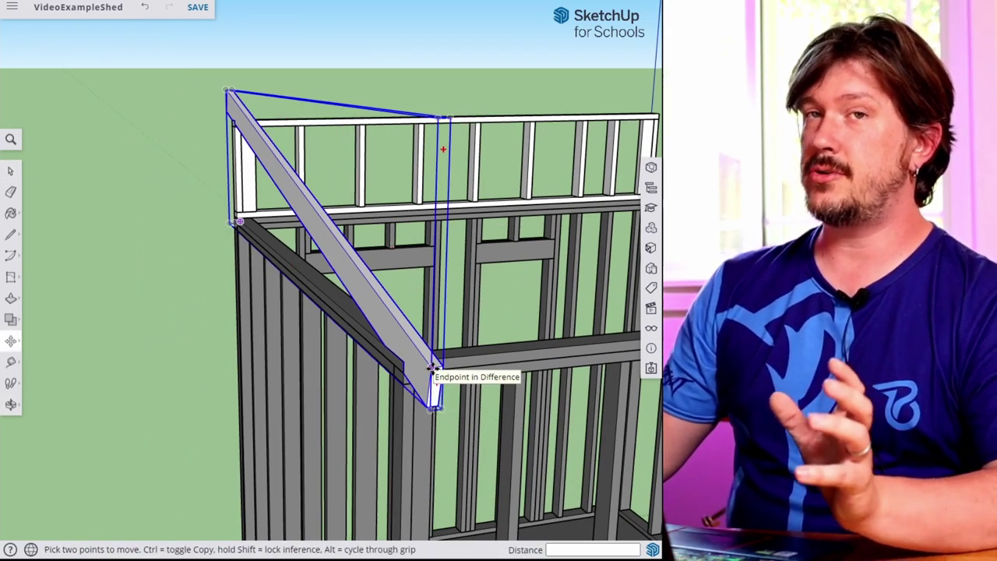
left_click(432, 368)
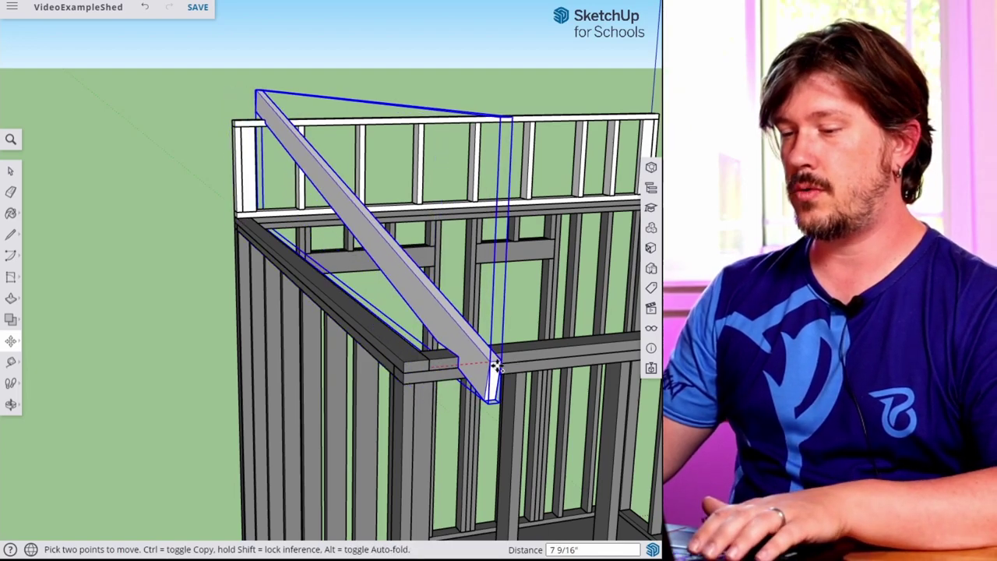
key("ctrl")
left_click(539, 355)
key("space")
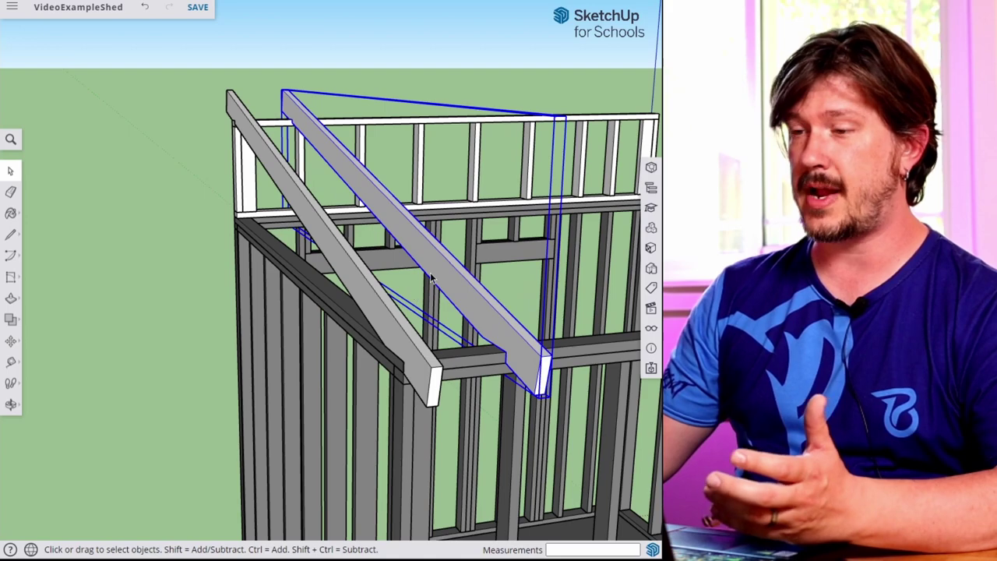
double_click(488, 293)
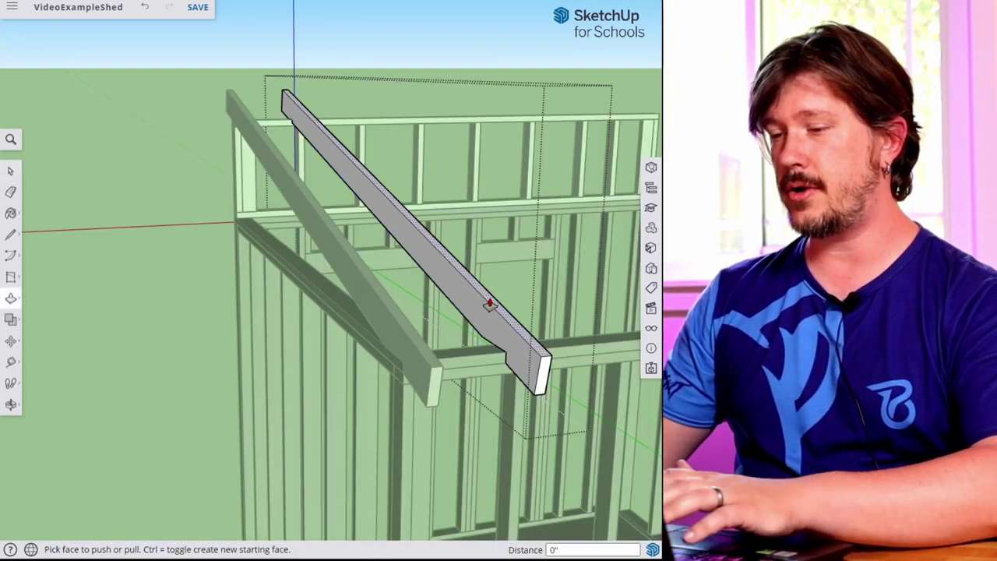
left_click_drag(489, 300, 512, 224)
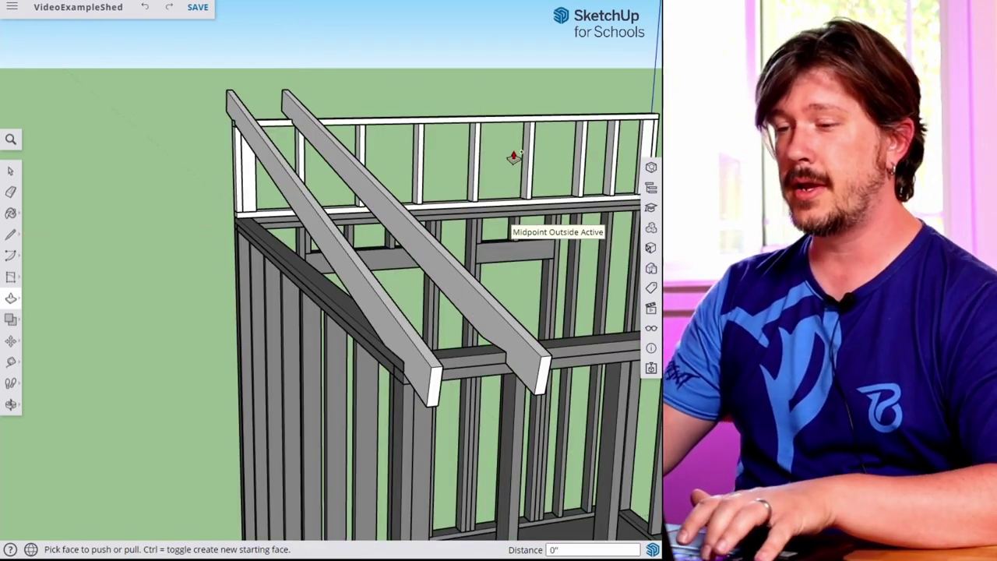
key("ctrl+z")
key("space")
left_click(382, 348)
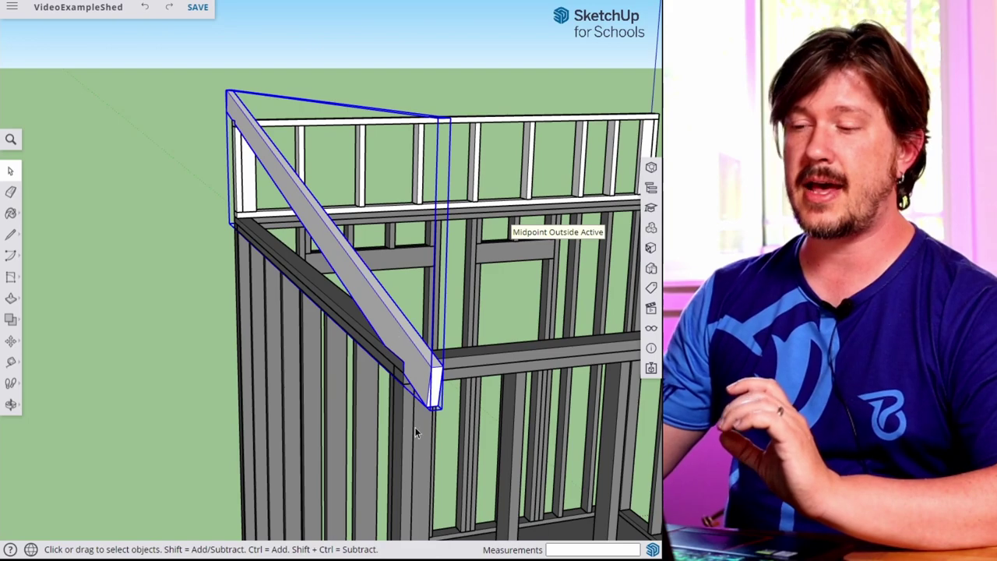
right_click(330, 246)
Step: Make the notched rafter a component with the definition name 'Rafter'
left_click(410, 368)
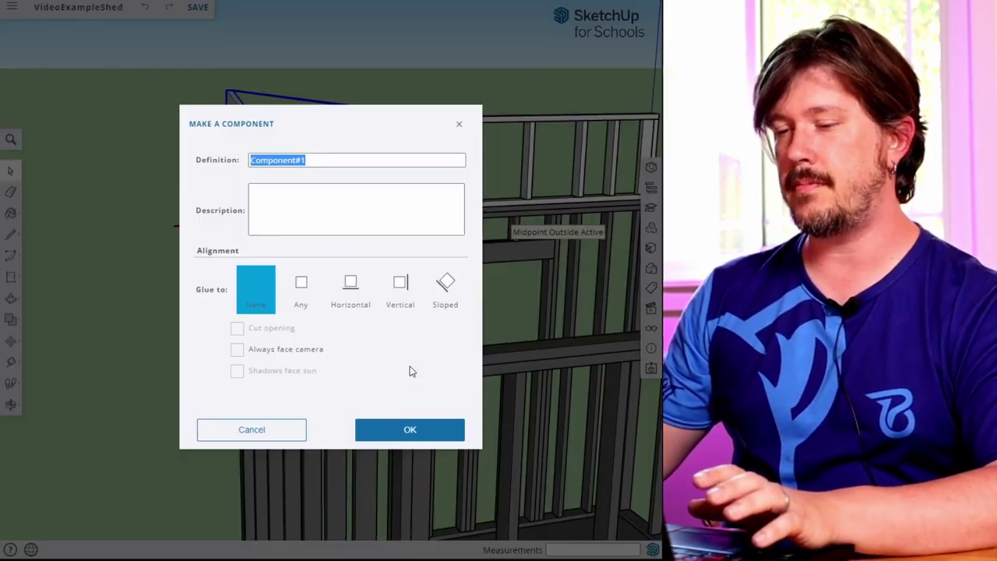
type("Raft")
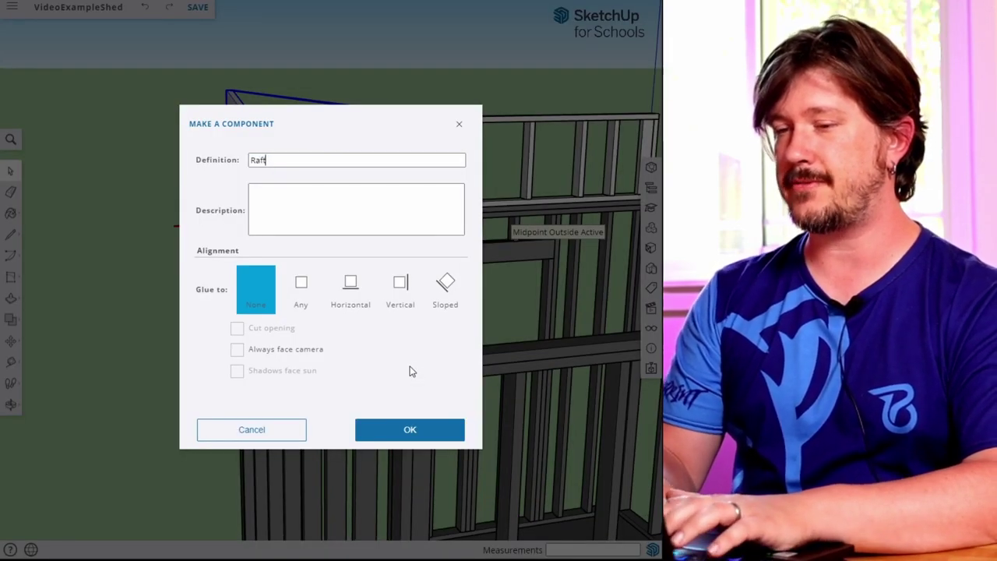
type("er")
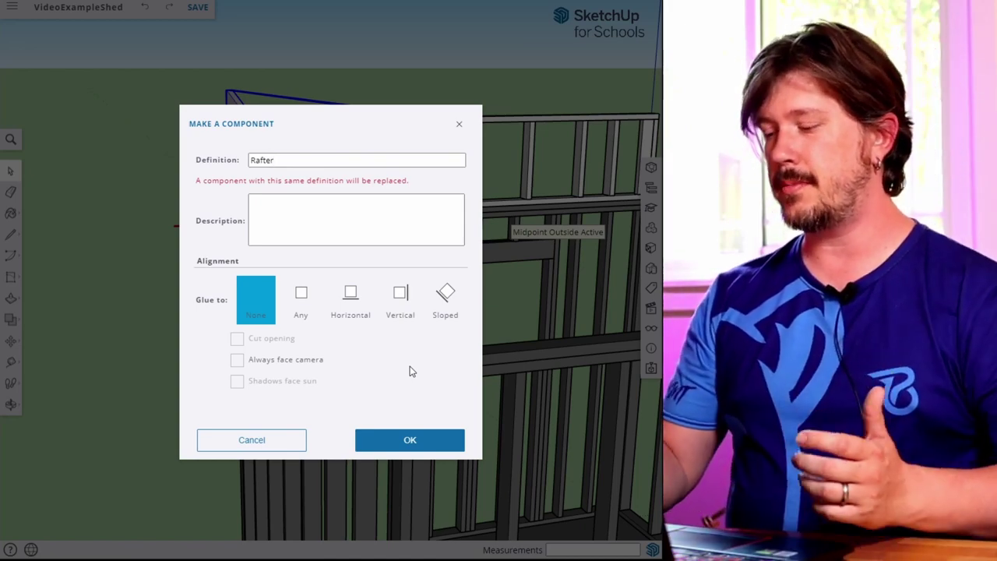
key("Return")
middle_click_drag(475, 313, 225, 325)
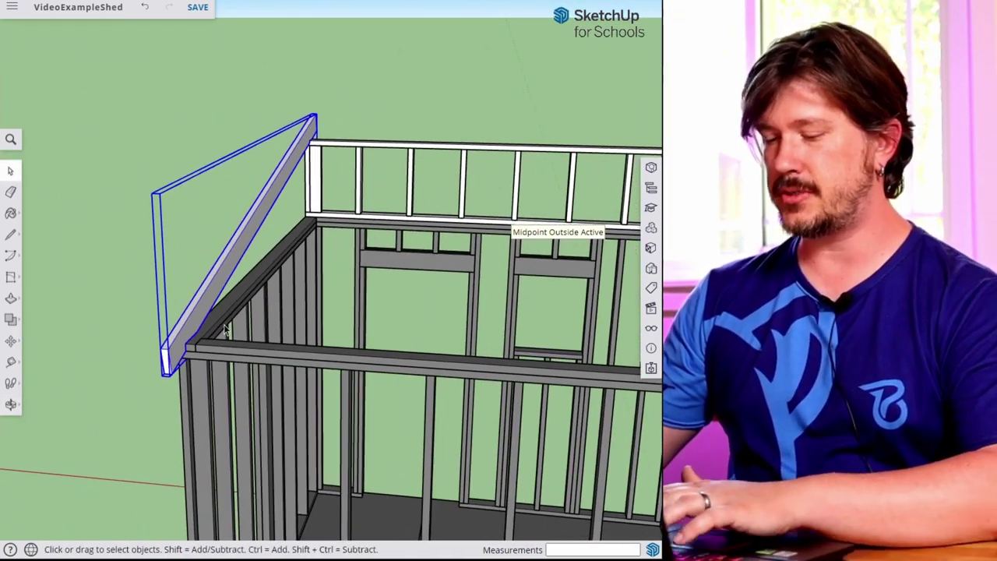
Step: Copy the rafter from its corner to the far corner of the shed wall
key("m")
scroll(224, 331, "up", 4)
left_click(177, 321)
key("ctrl")
middle_click_drag(443, 341, 486, 327)
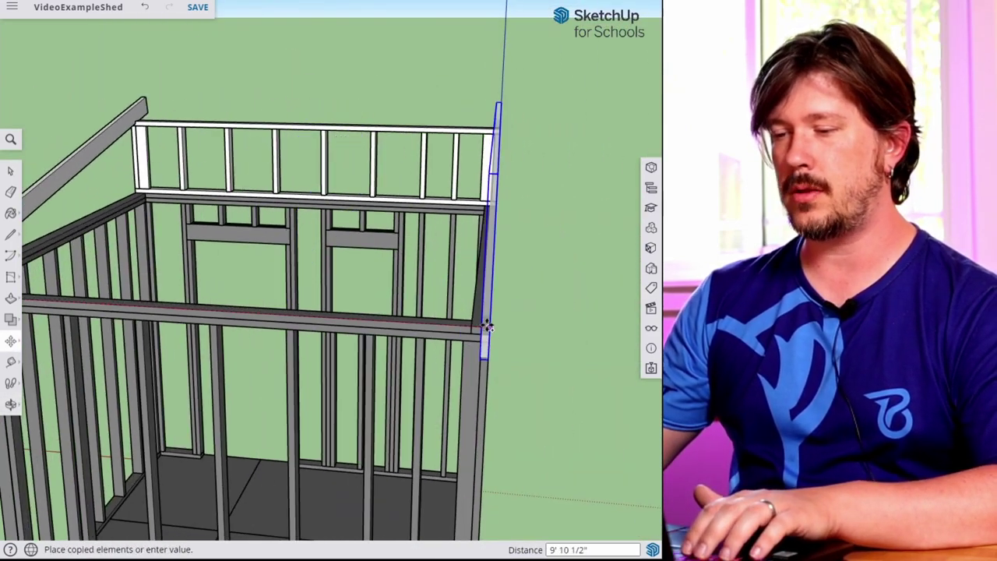
left_click(486, 327)
key("space")
scroll(535, 253, "down", 2)
left_click(323, 278)
Step: Select an end rafter and start a move-copy from its base point
middle_click_drag(323, 277, 187, 319)
left_click(60, 285)
key("m")
key("ctrl")
left_click(187, 315)
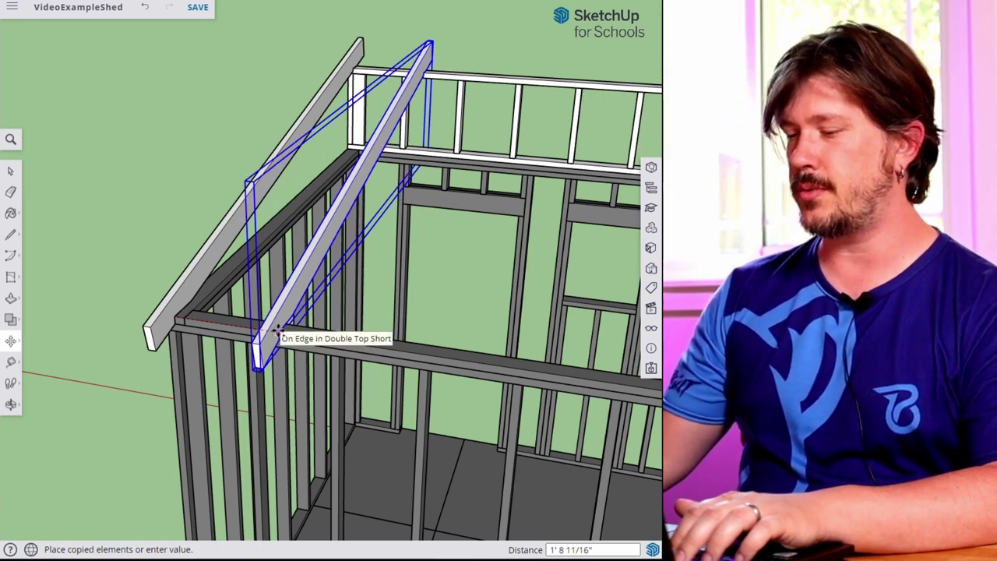
Step: Place the rafter copy 24 inches away and array it to four copies with *4
type("24")
key("Return")
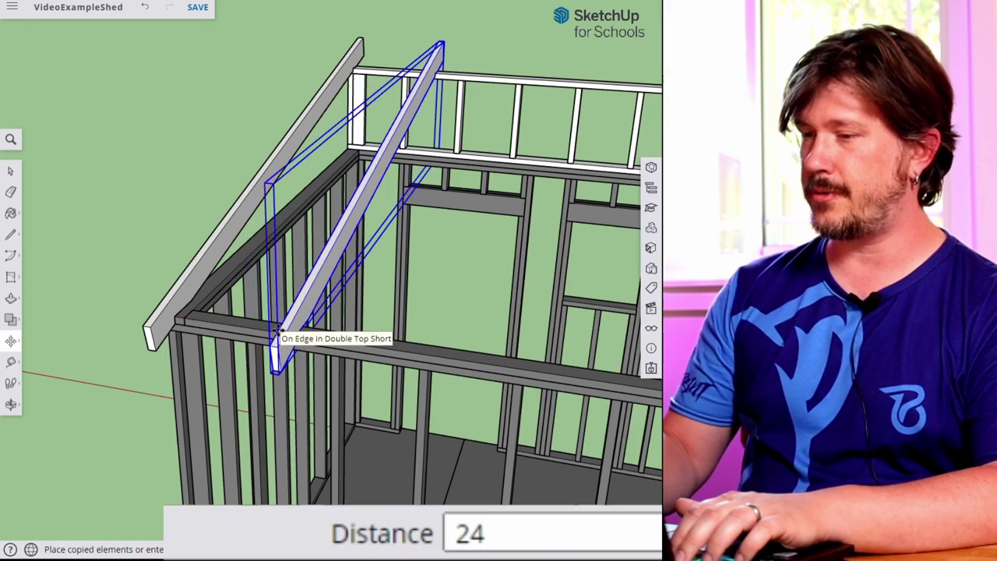
scroll(418, 318, "down", 2)
scroll(406, 300, "down", 3)
type("*5")
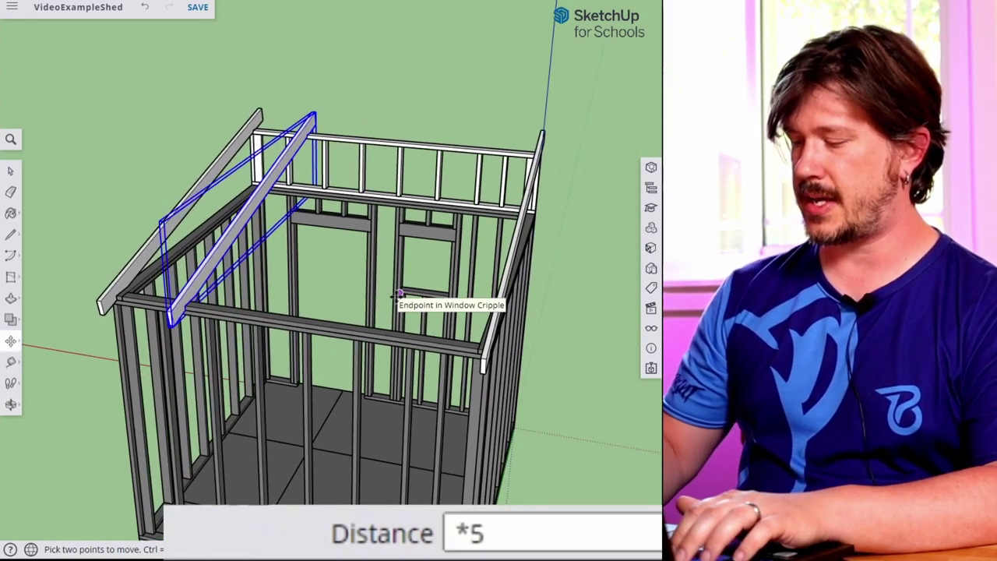
key("Return")
type("*4")
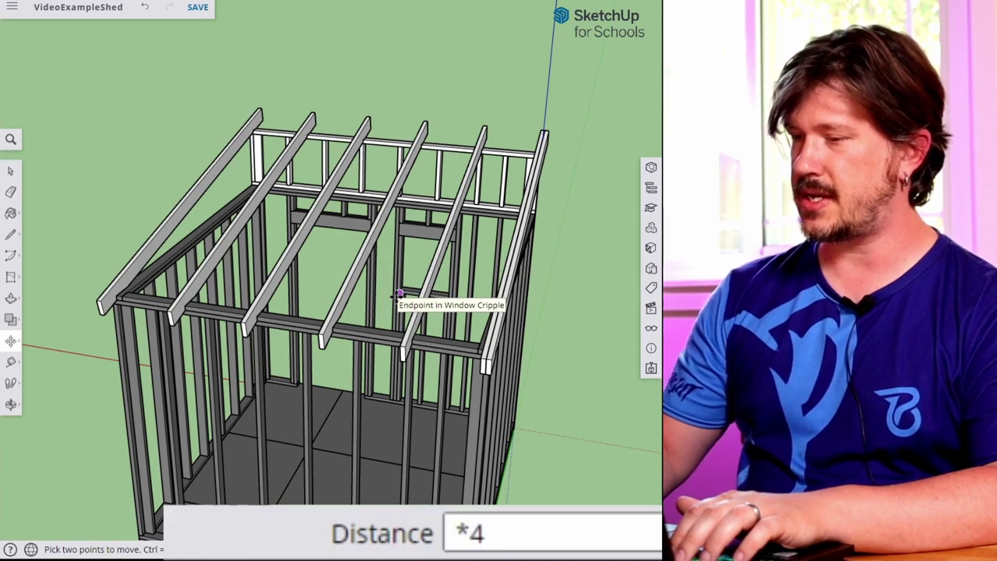
key("Return")
key("space")
Step: Look down on the roof, checking the middle and rightmost rafters
middle_click_drag(567, 223, 419, 405)
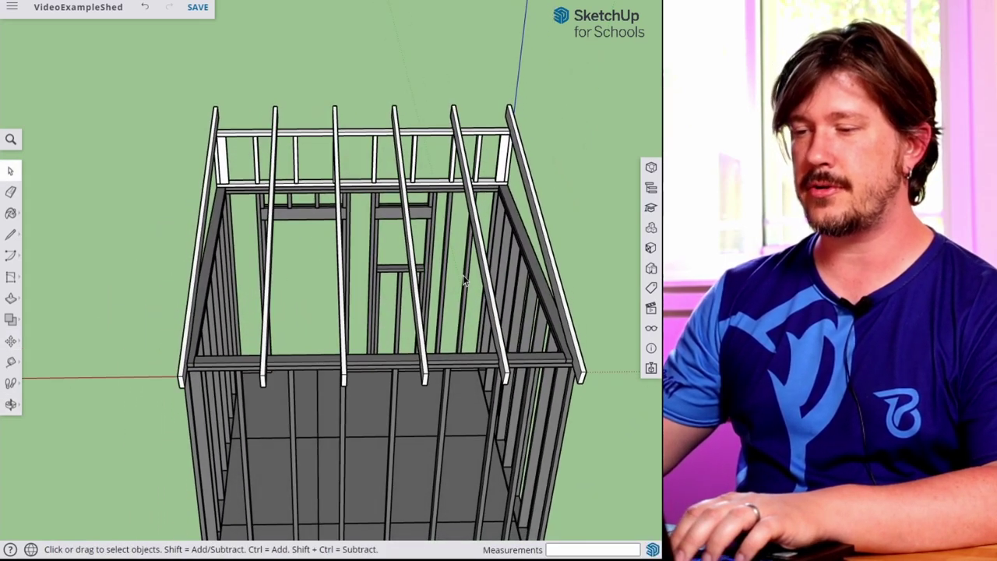
left_click(493, 292)
left_click(560, 291)
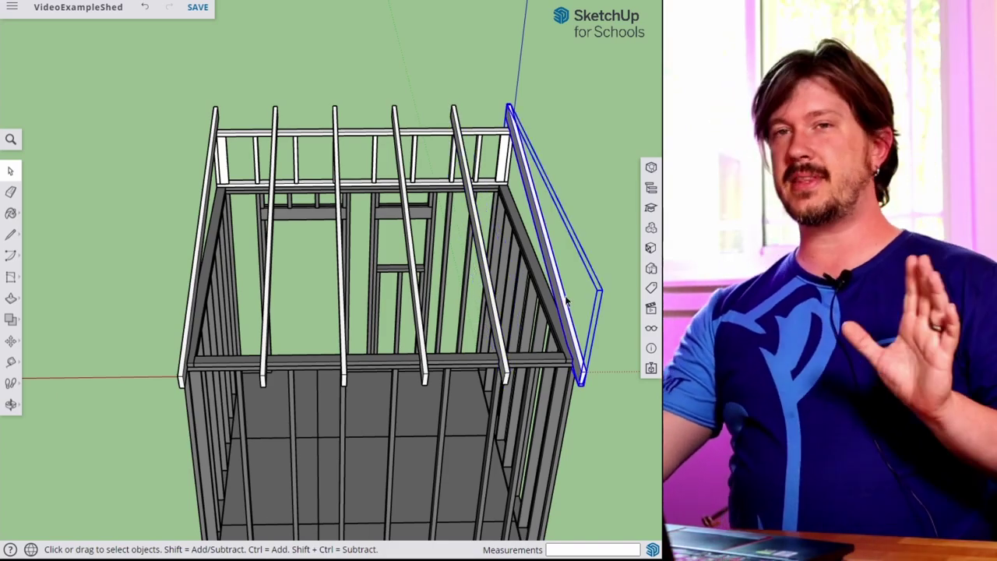
left_click(583, 179)
middle_click_drag(361, 268, 432, 211)
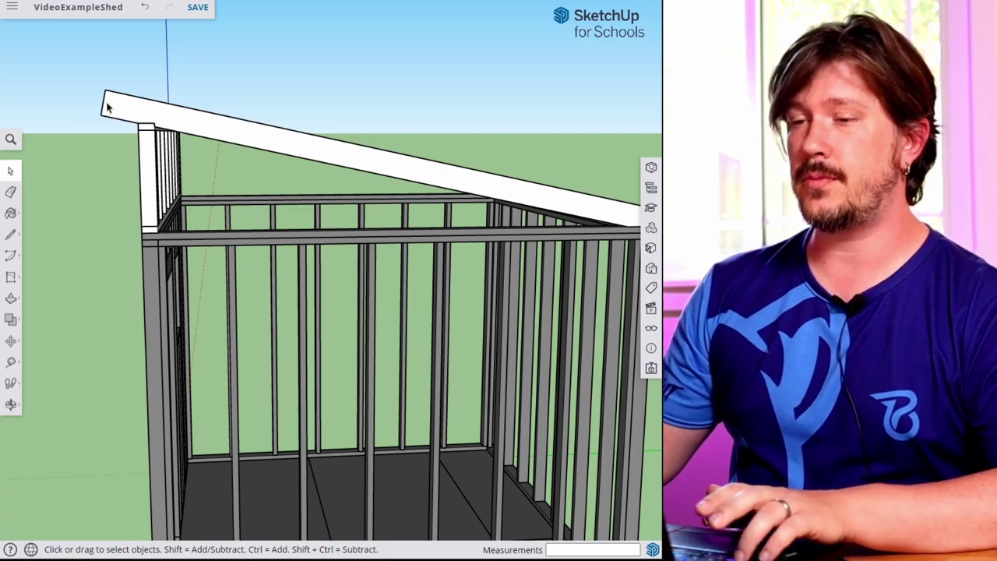
Step: Open the rafter group for editing and zoom in on the rafter ends
middle_click_drag(99, 125, 279, 180)
scroll(280, 180, "up", 3)
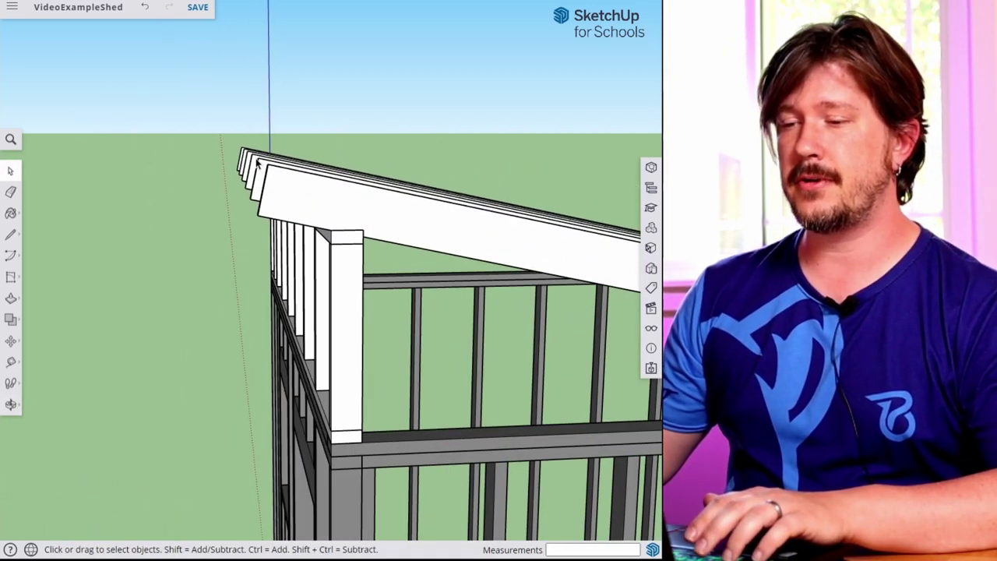
left_click(274, 204)
double_click(274, 205)
scroll(269, 196, "up", 3)
mouse_move(269, 196)
middle_mouse_down()
mouse_move(245, 187)
mouse_move(256, 195)
middle_mouse_up()
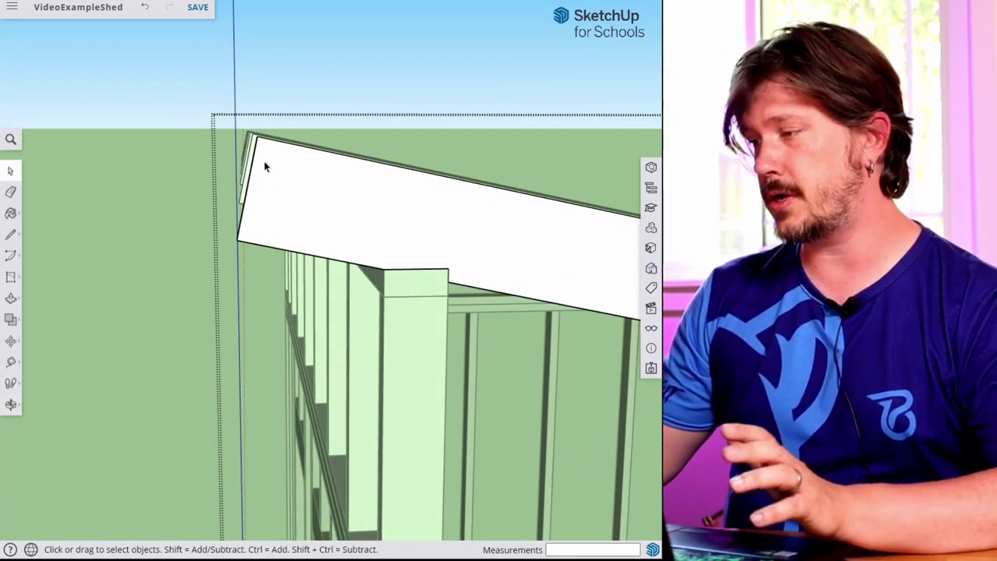
mouse_move(271, 165)
middle_mouse_down()
mouse_move(288, 163)
mouse_move(274, 161)
middle_mouse_up()
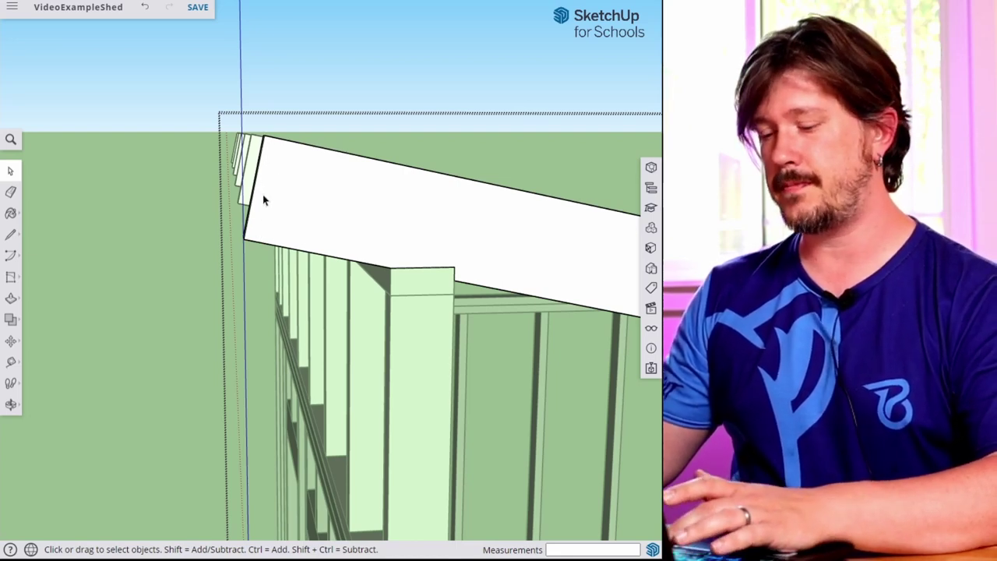
middle_click_drag(270, 187, 309, 223)
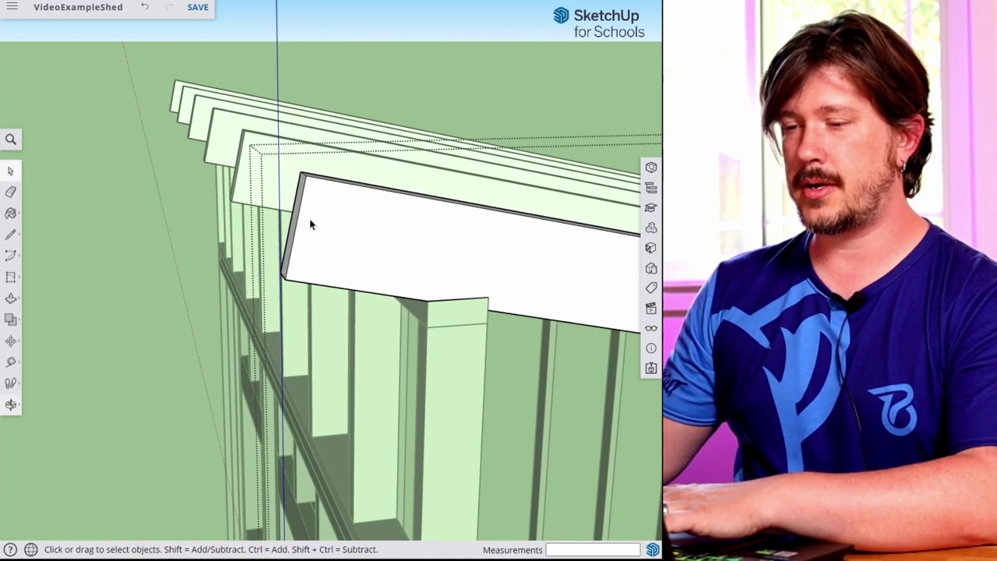
Step: Draw a line across the rafter end and push the narrow strip back 1 1/2 inches
key("l")
left_click(305, 176)
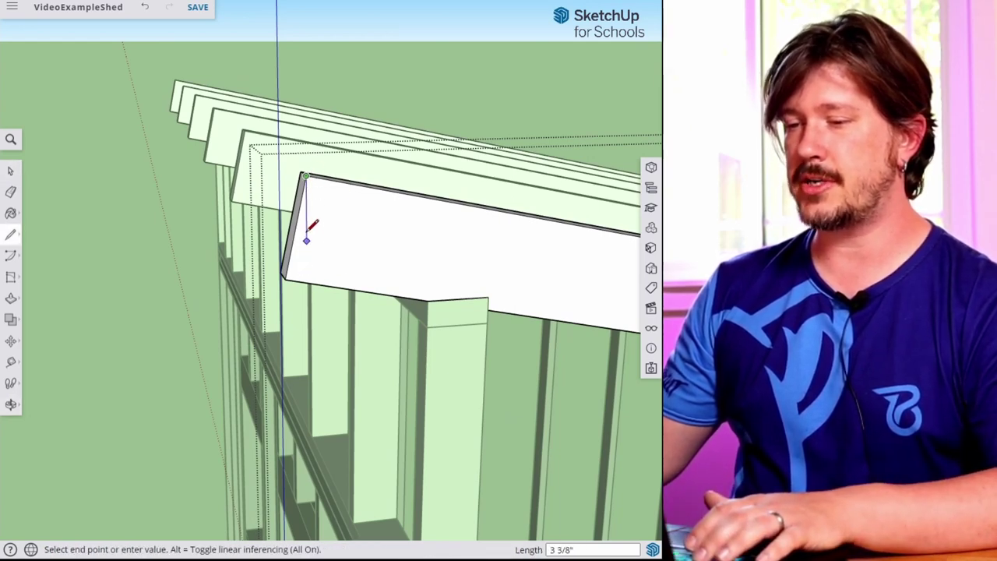
left_click(309, 281)
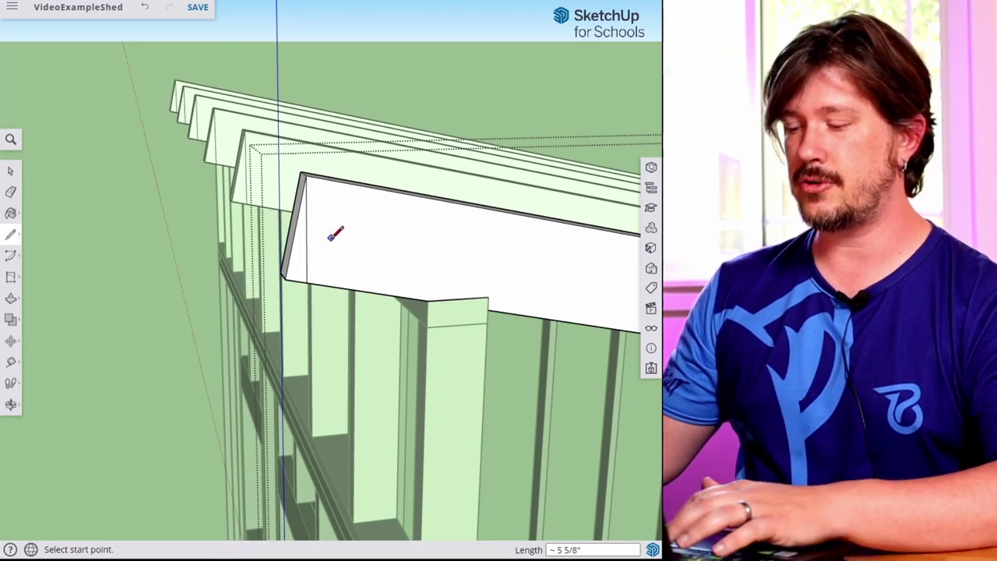
key("p")
left_click(300, 277)
left_click(286, 271)
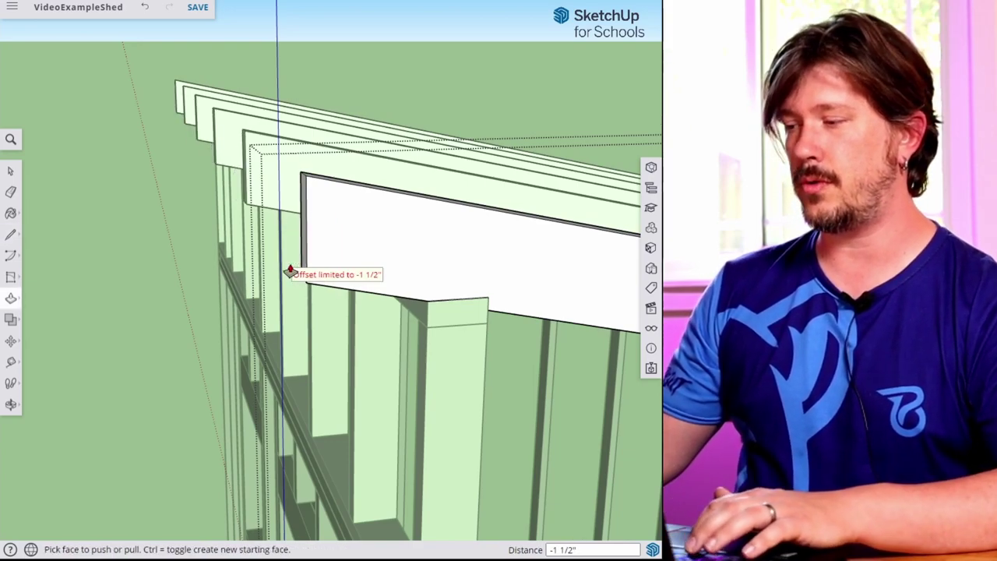
key("space")
middle_click_drag(335, 191, 258, 242)
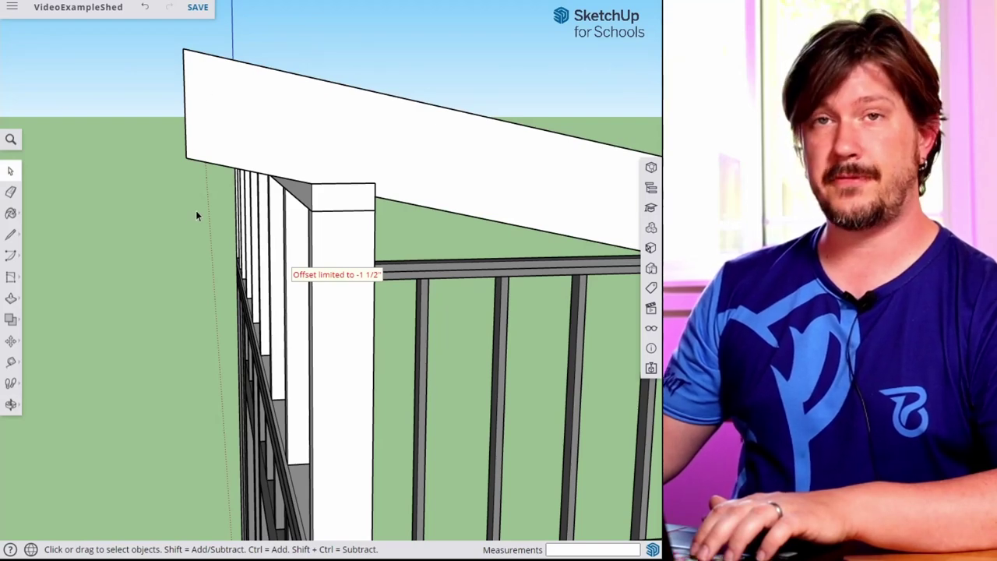
left_click(299, 218)
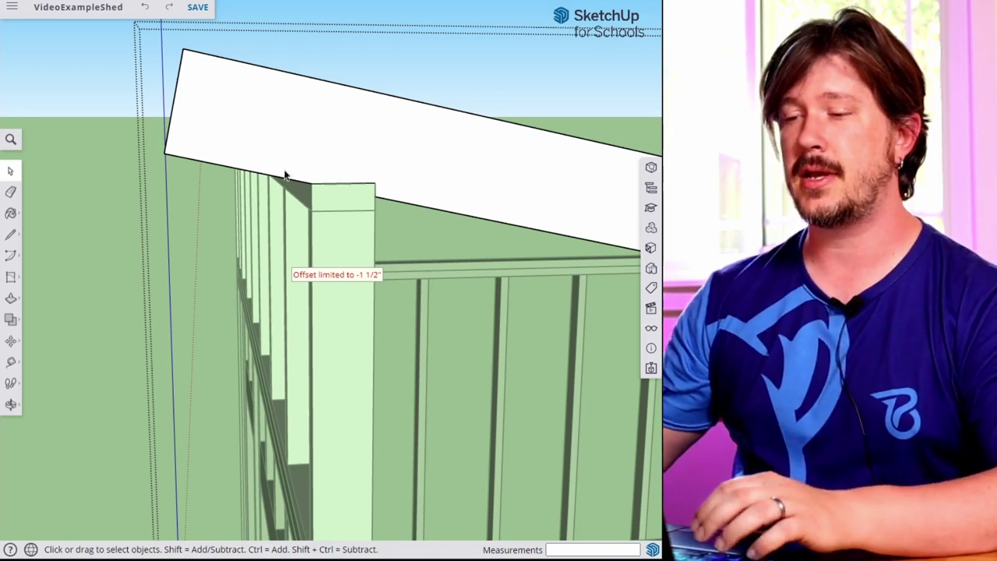
Step: Place a Tape Measure guide from the post's midpoint to the rafter's top corner
key("l")
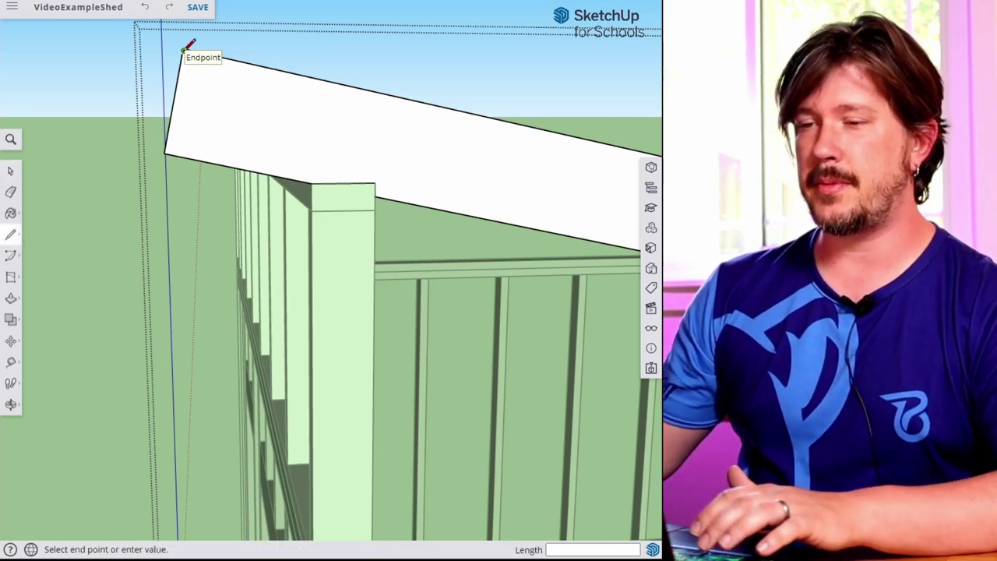
left_click(183, 51)
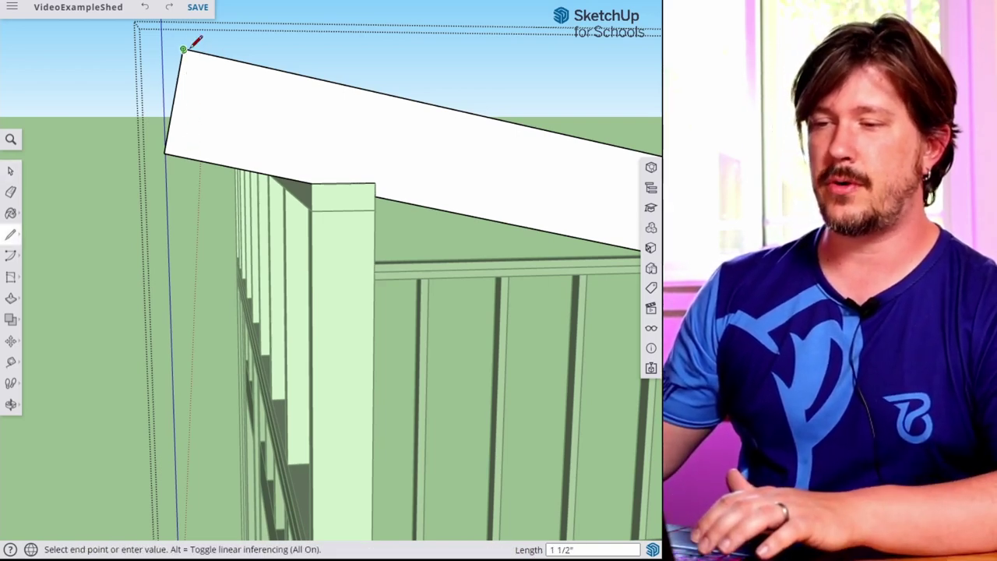
middle_click_drag(191, 148, 256, 173)
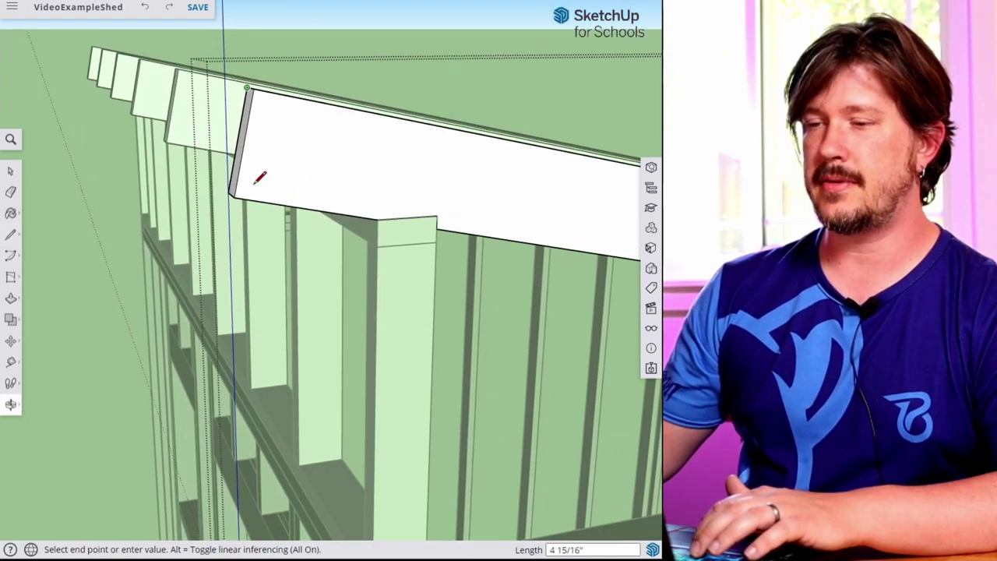
key("Escape")
mouse_move(396, 274)
middle_mouse_down()
mouse_move(334, 272)
mouse_move(345, 270)
middle_mouse_up()
key("t")
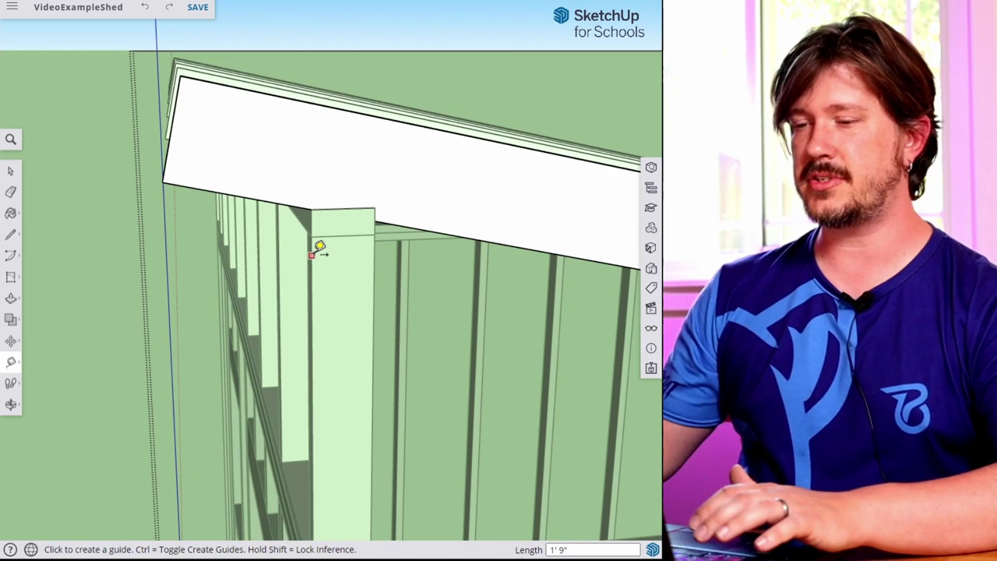
left_click(313, 222)
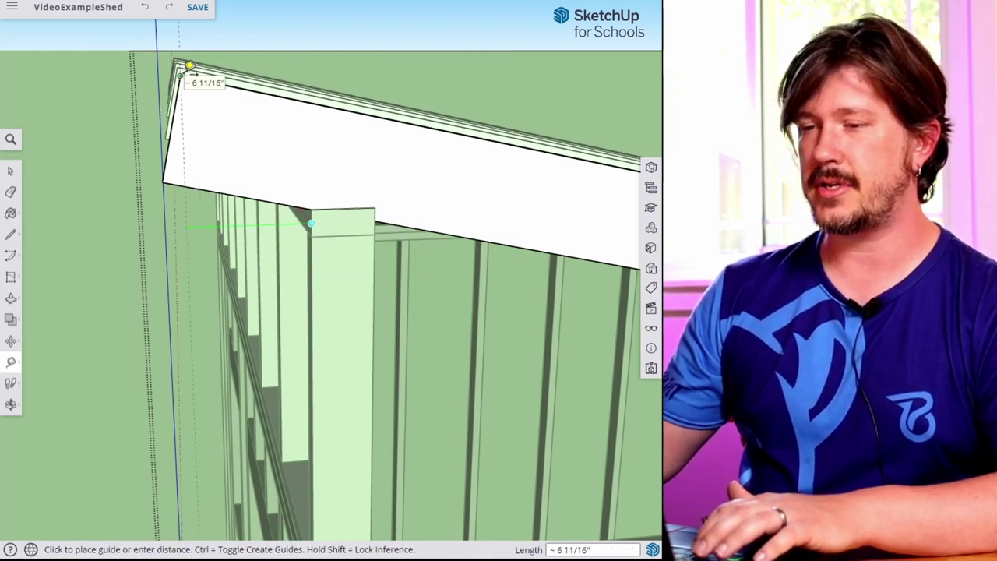
left_click(187, 67)
Step: Draw a vertical cut line across the rafter end and push the triangular tip away
middle_click_drag(188, 67, 187, 124)
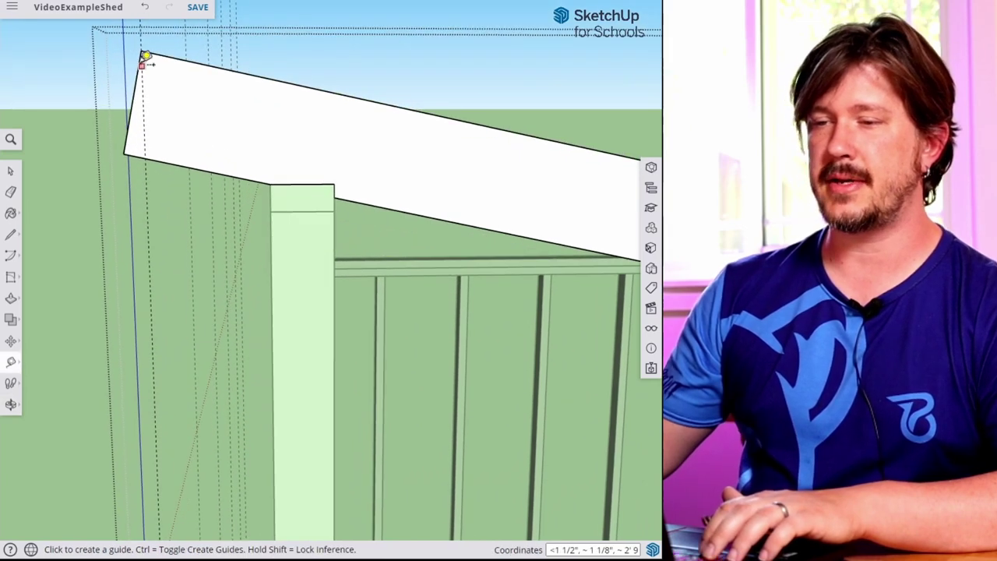
key("l")
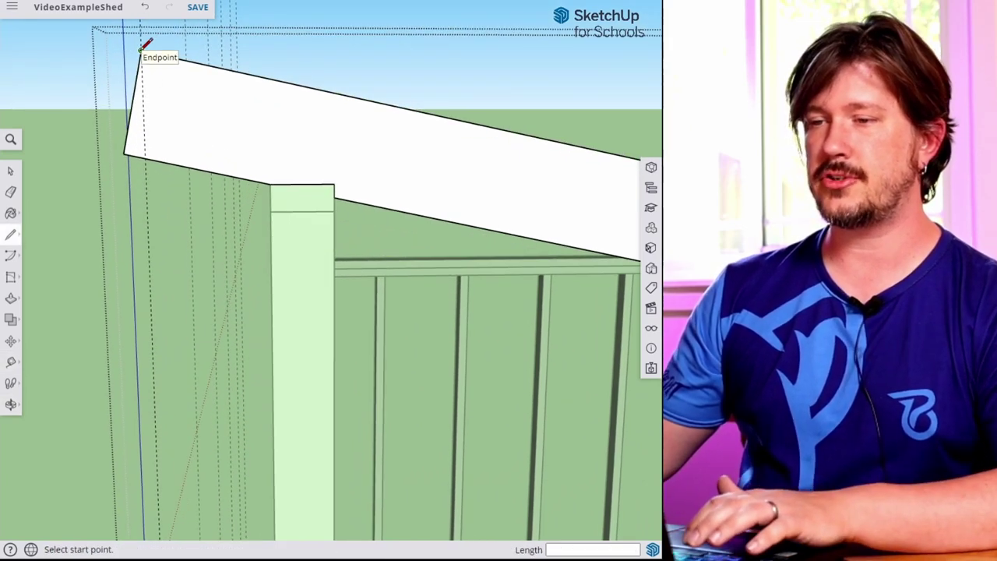
left_click(144, 51)
left_click(165, 163)
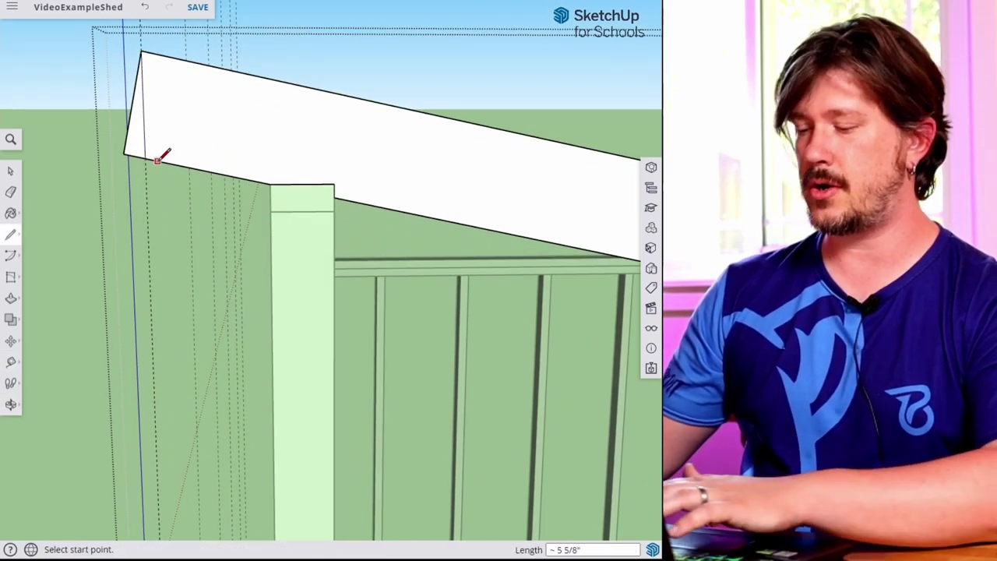
key("p")
middle_click_drag(142, 163, 301, 194)
left_click(301, 195)
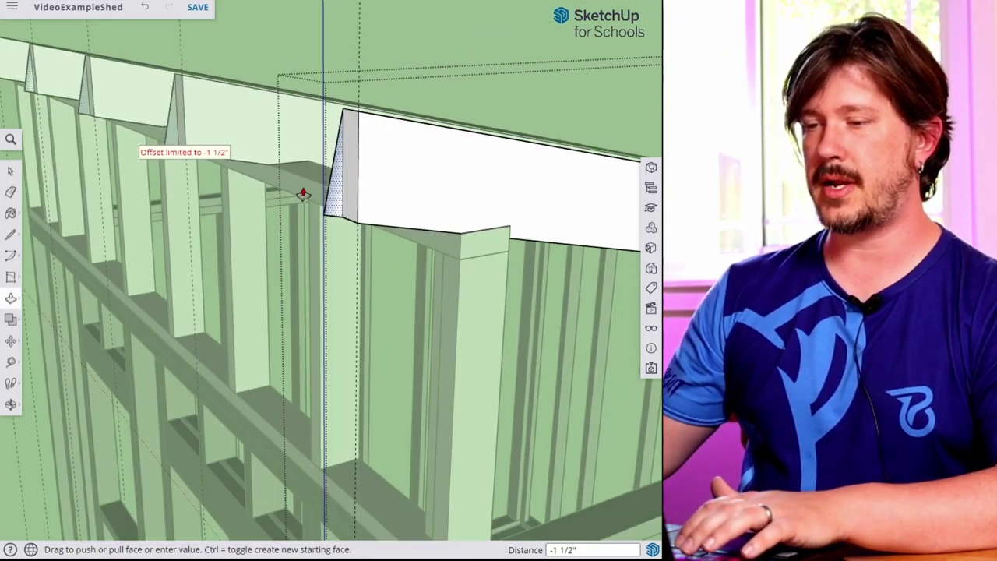
left_click(330, 201)
key("space")
Step: Open and close the shed group, then orbit around to inspect the rafters
middle_click_drag(412, 11, 322, 172)
left_click(274, 134)
double_click(274, 134)
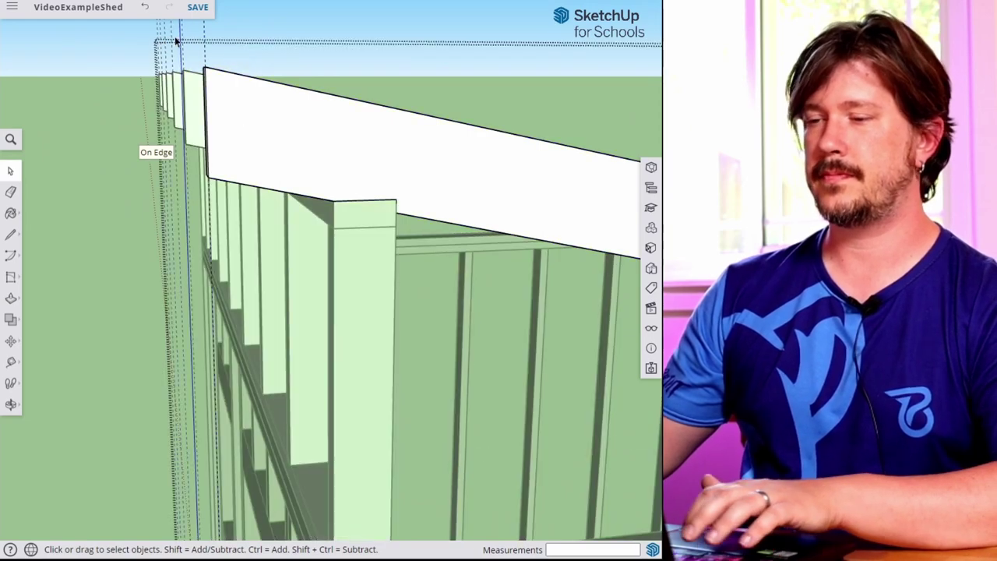
left_click(325, 23)
middle_click_drag(324, 23, 378, 191)
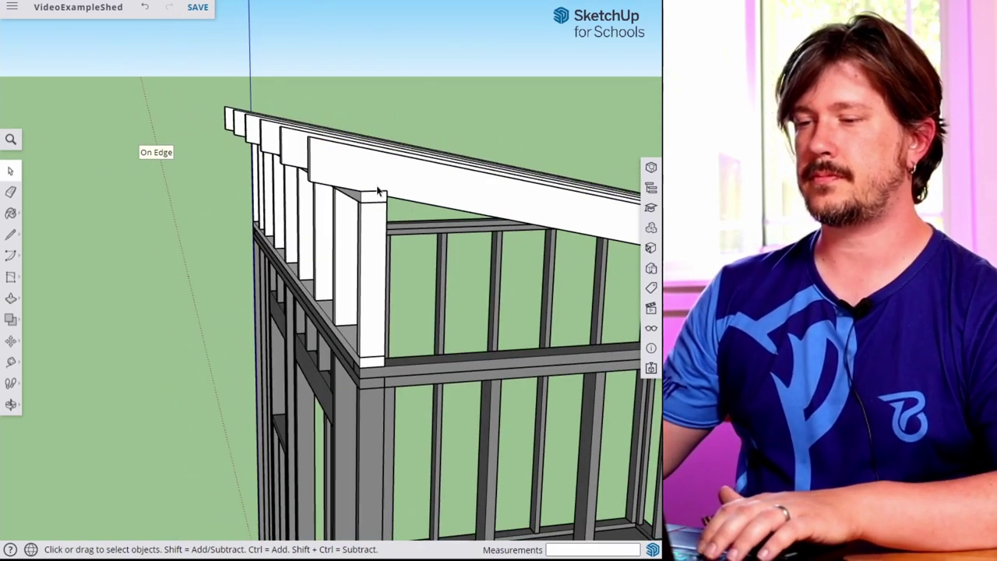
middle_click_drag(546, 265, 173, 82)
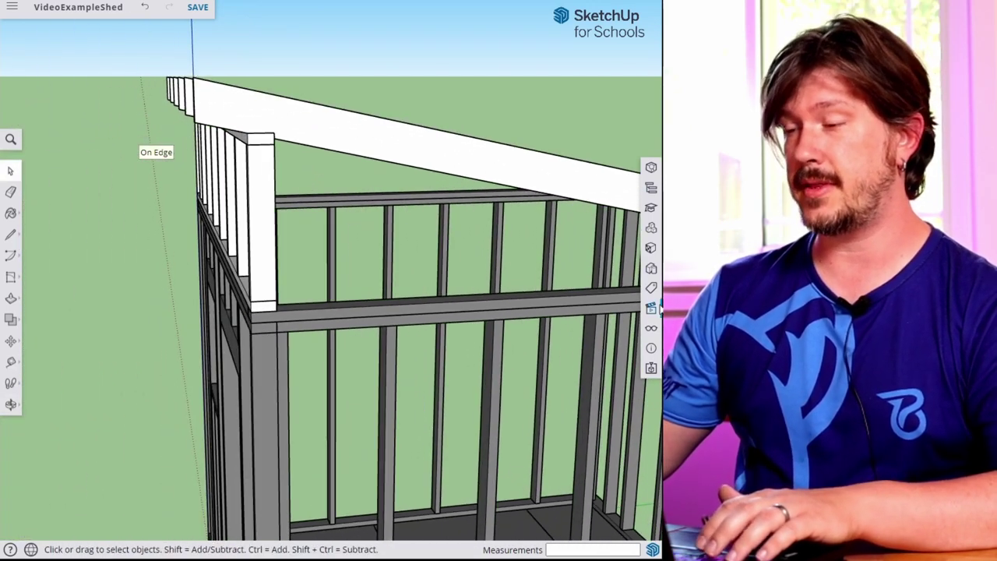
middle_click_drag(515, 275, 289, 247)
Step: Zoom toward the low rafter ends and double-click the end rafter to edit it
scroll(356, 289, "up", 2)
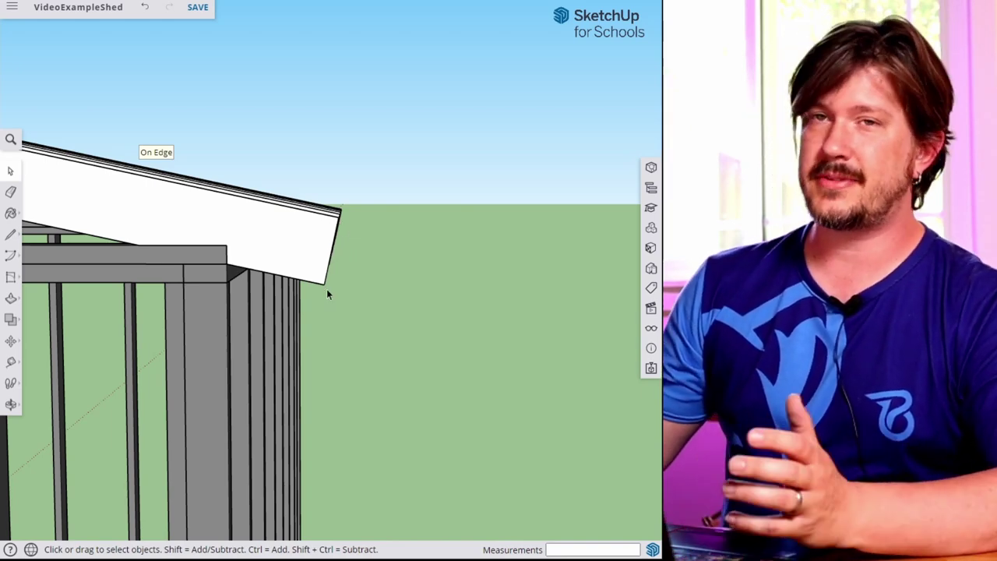
middle_click_drag(300, 227, 365, 234)
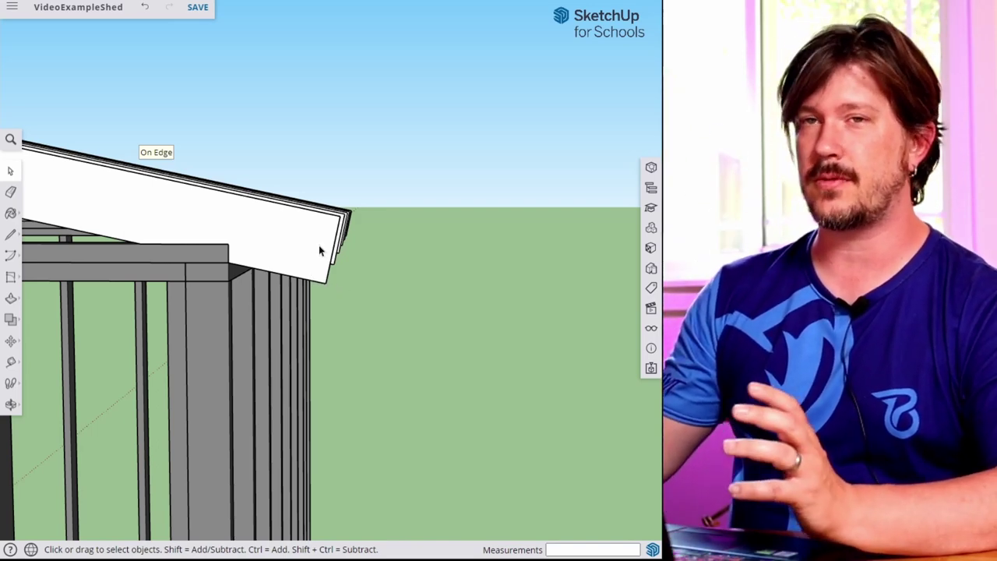
middle_click_drag(322, 239, 332, 255)
double_click(318, 252)
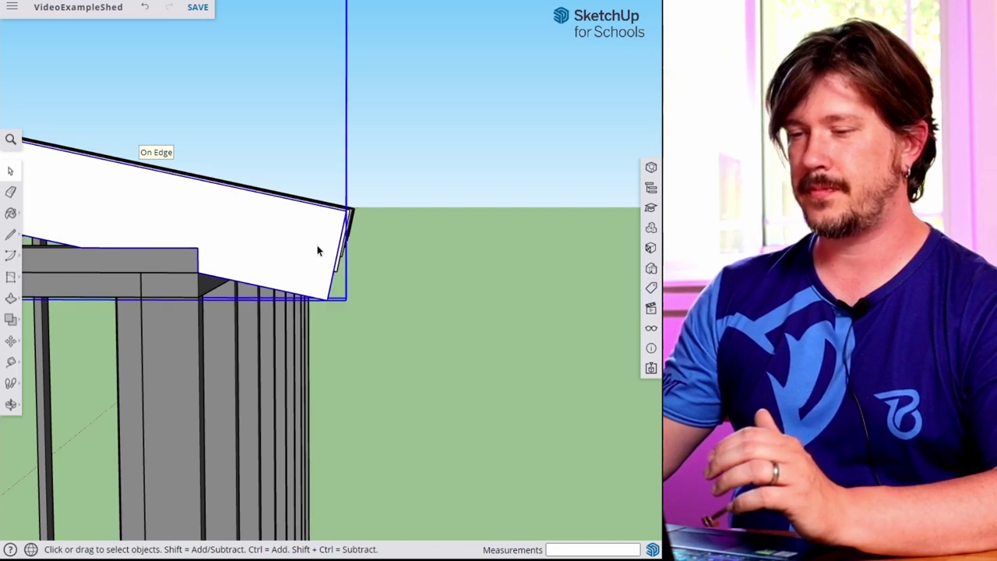
Step: Draw a plumb line at the first rafter's low tail and push the cut-off piece away
key("l")
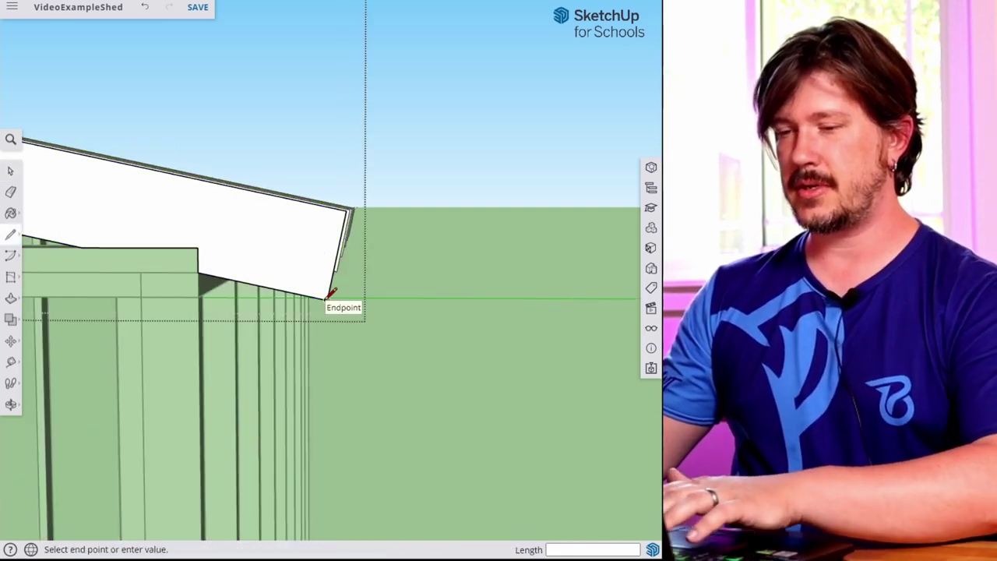
left_click(326, 299)
left_click(332, 205)
middle_click_drag(318, 245, 276, 307)
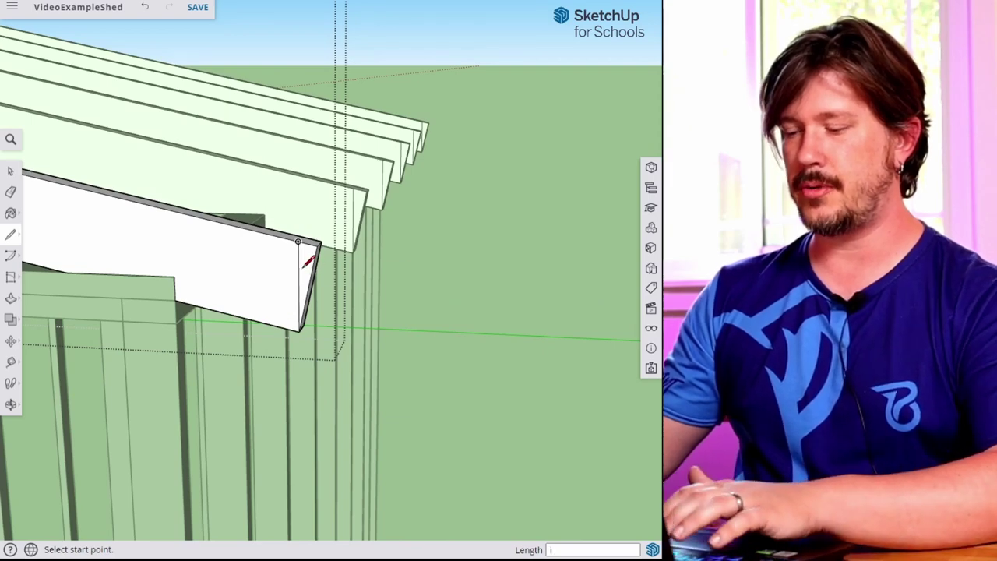
key("p")
left_click(305, 276)
left_click(307, 268)
key("space")
Step: Open the next rafter, draw a cut line across its end, and push the end piece away
middle_click_drag(444, 292, 379, 243)
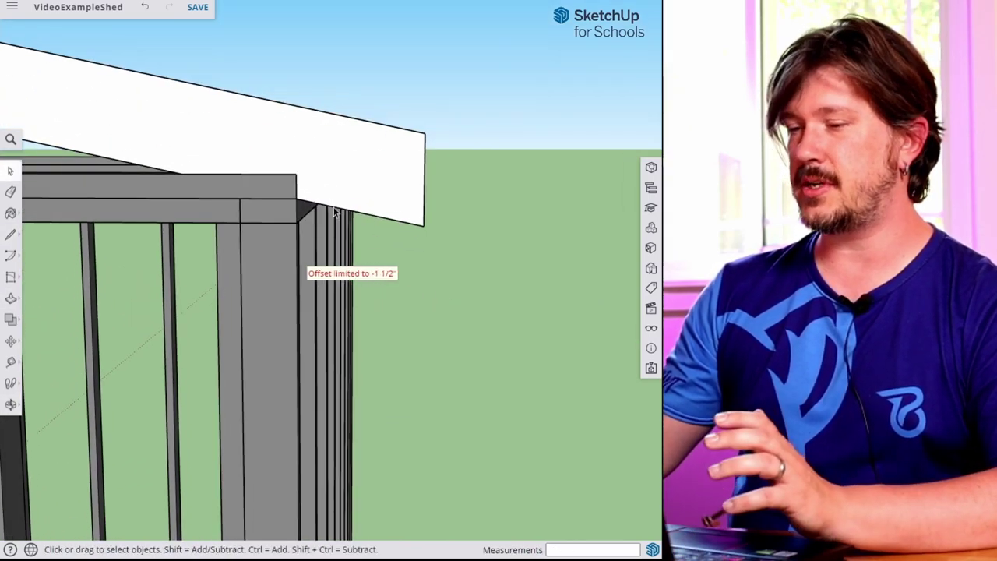
double_click(367, 191)
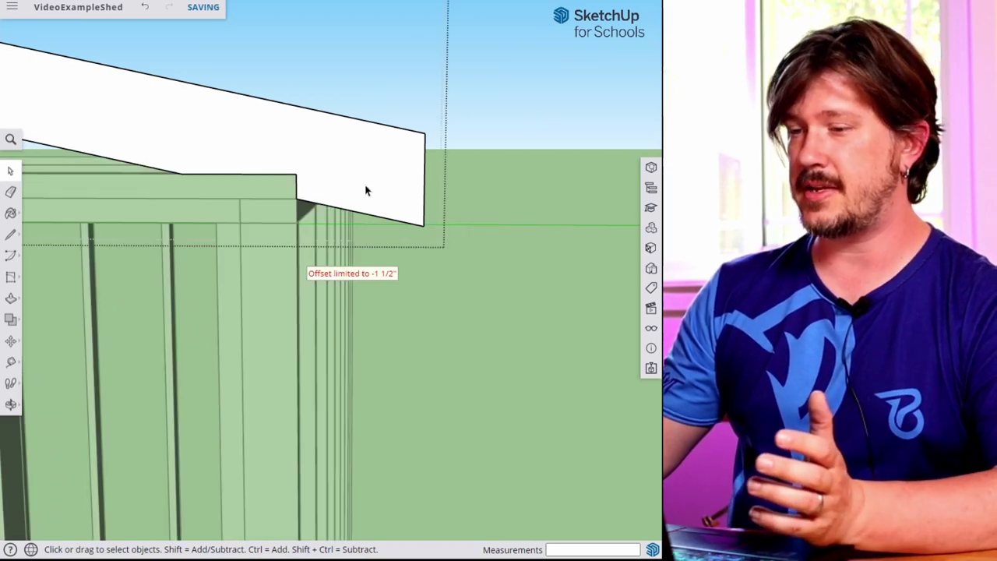
key("l")
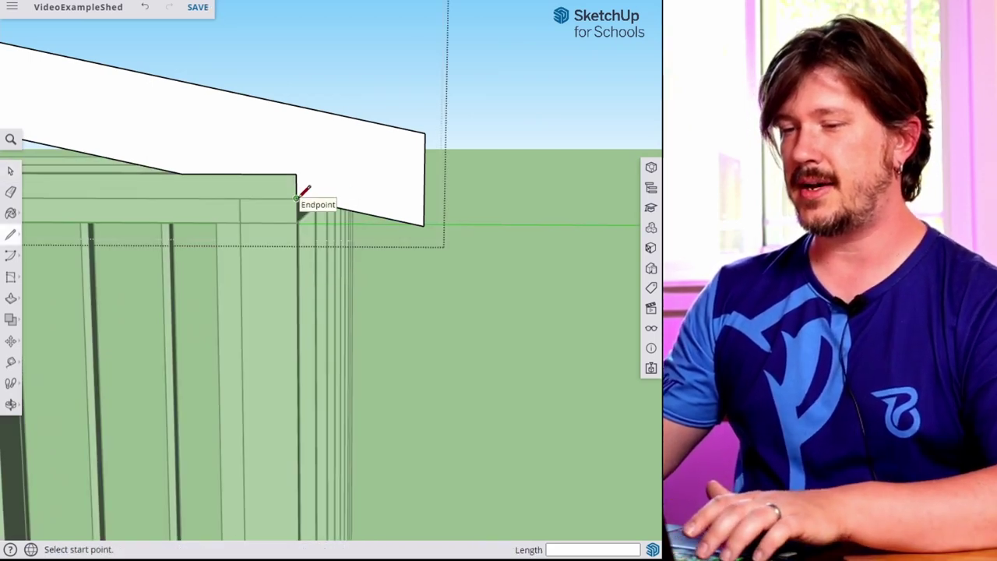
left_click(299, 198)
left_click(424, 201)
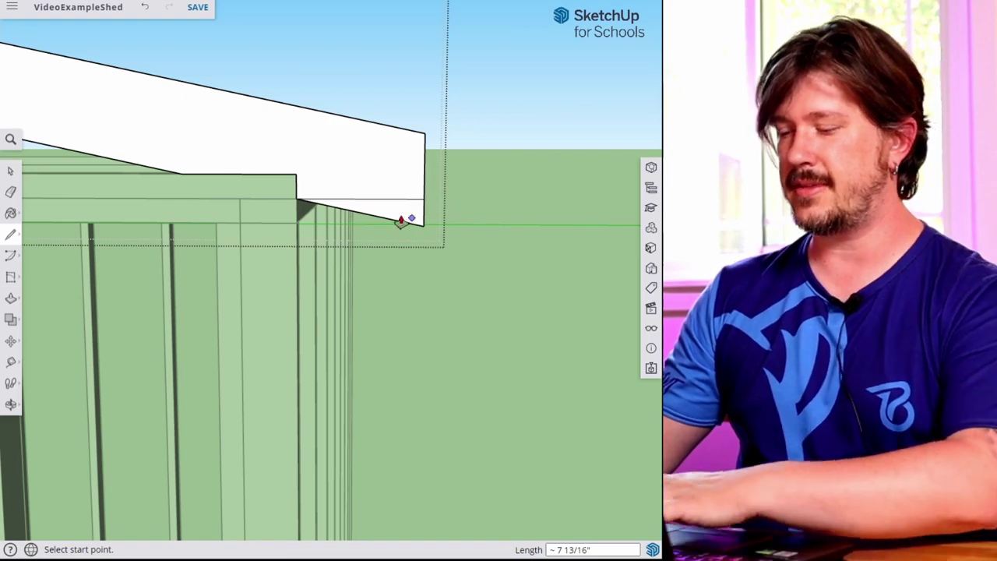
key("p")
left_click_drag(407, 216, 418, 211)
middle_click_drag(418, 211, 274, 244)
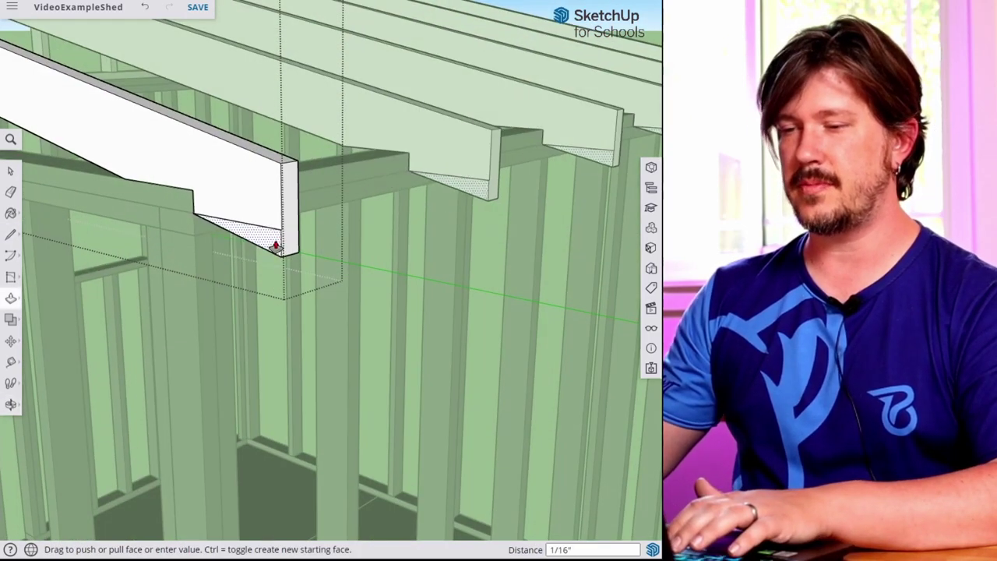
key("space")
Step: Exit group editing and orbit out to a front eye-level view of the shed frame
middle_click_drag(493, 236, 346, 183)
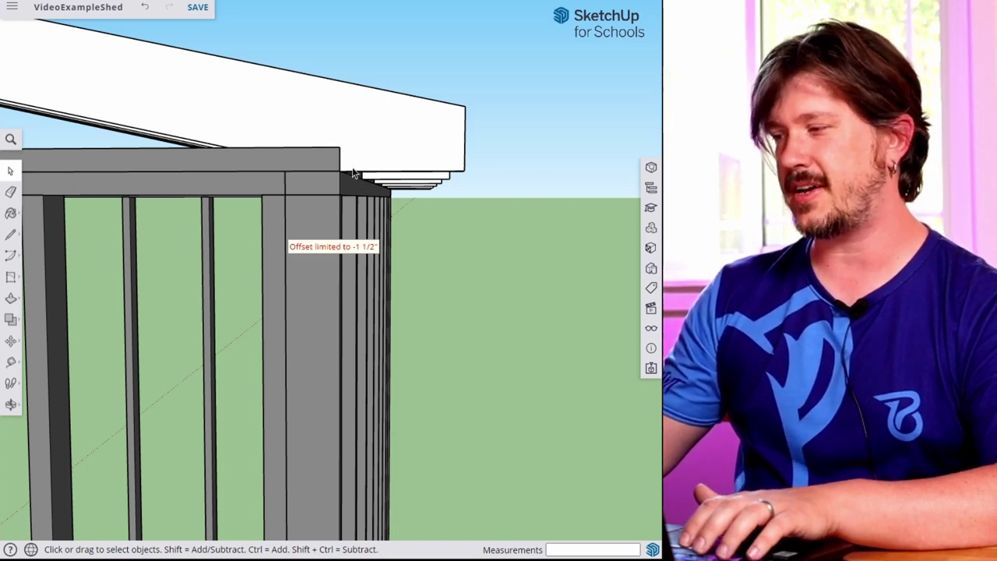
middle_click_drag(490, 187, 421, 215)
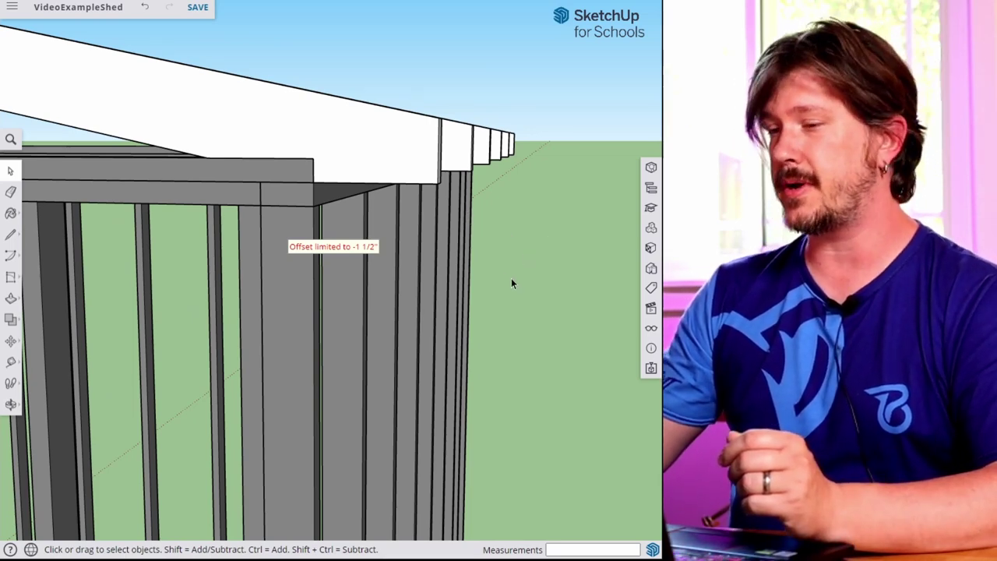
double_click(549, 285)
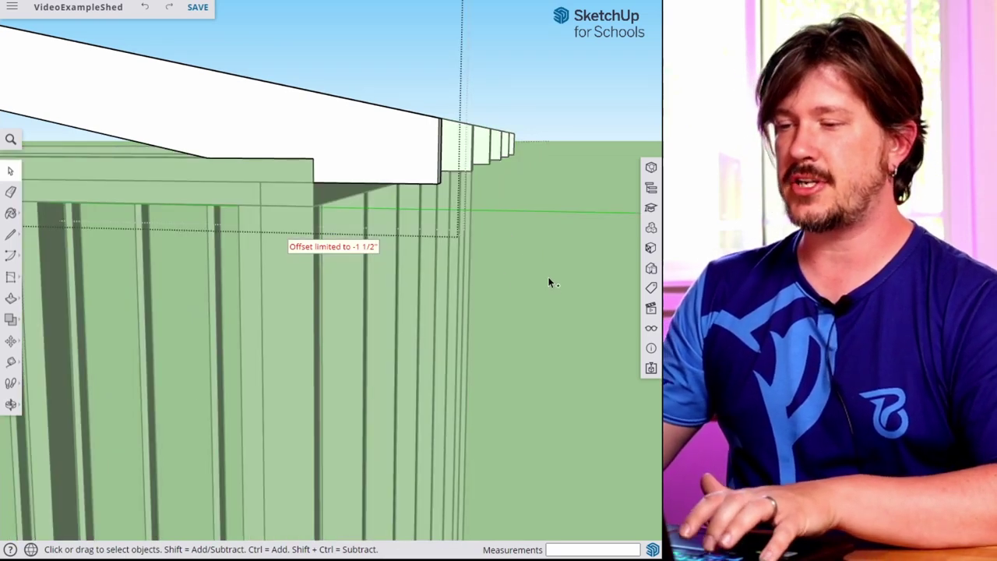
key("Escape")
middle_click_drag(568, 183, 504, 293)
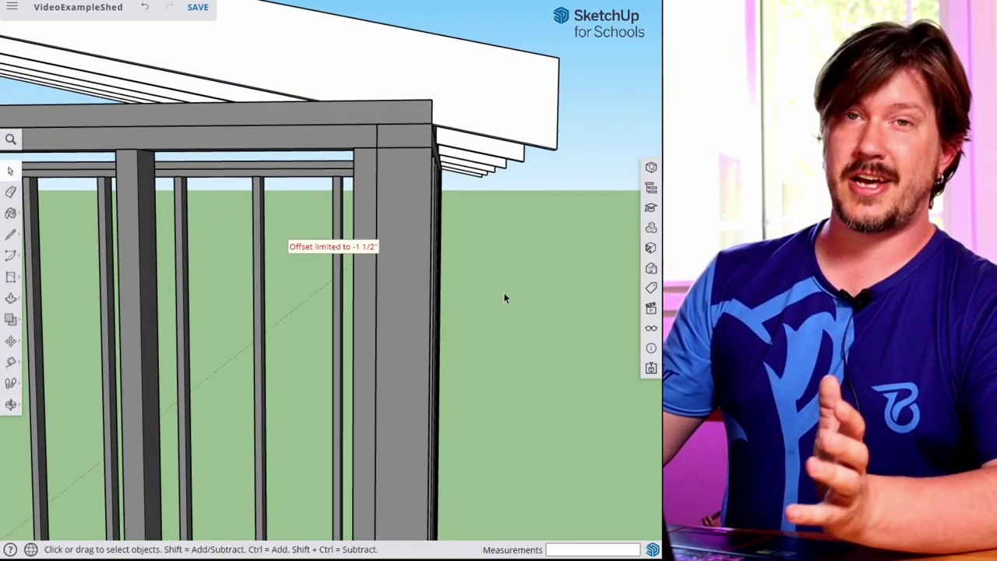
scroll(498, 187, "down", 10)
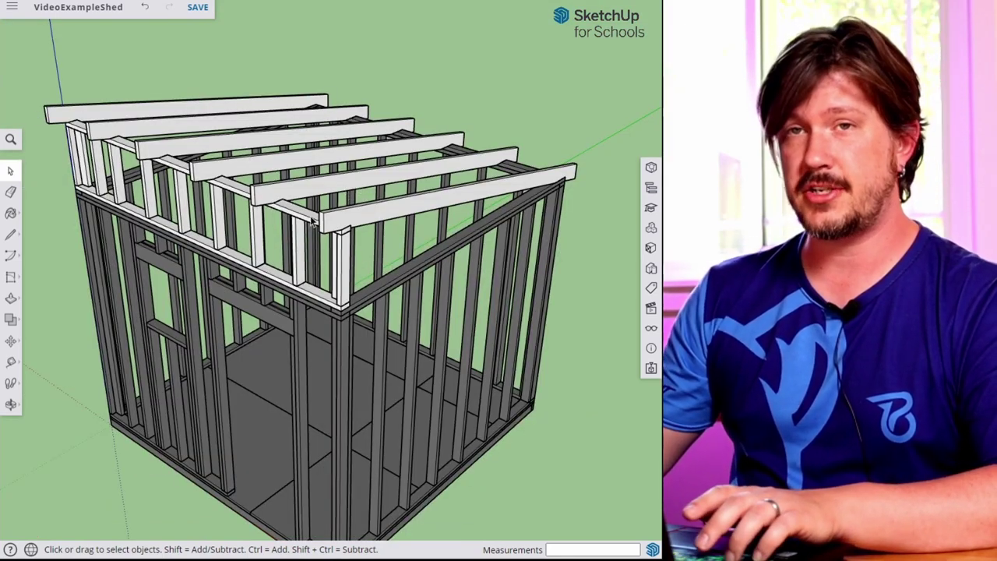
middle_click_drag(178, 161, 442, 236)
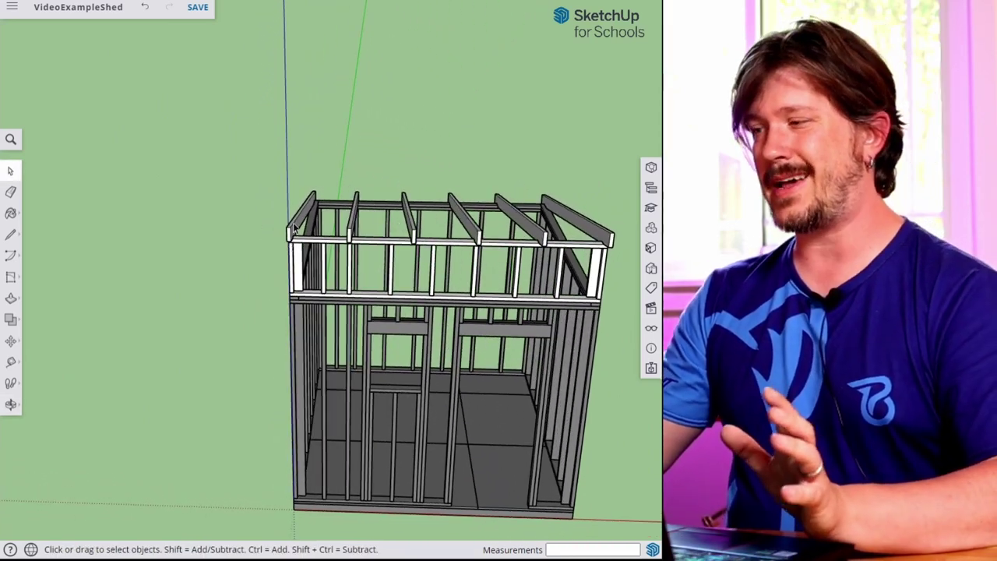
scroll(293, 223, "up", 5)
Step: Draw a 10' by 5.5" fascia rectangle from the rafter's end corner
key("r")
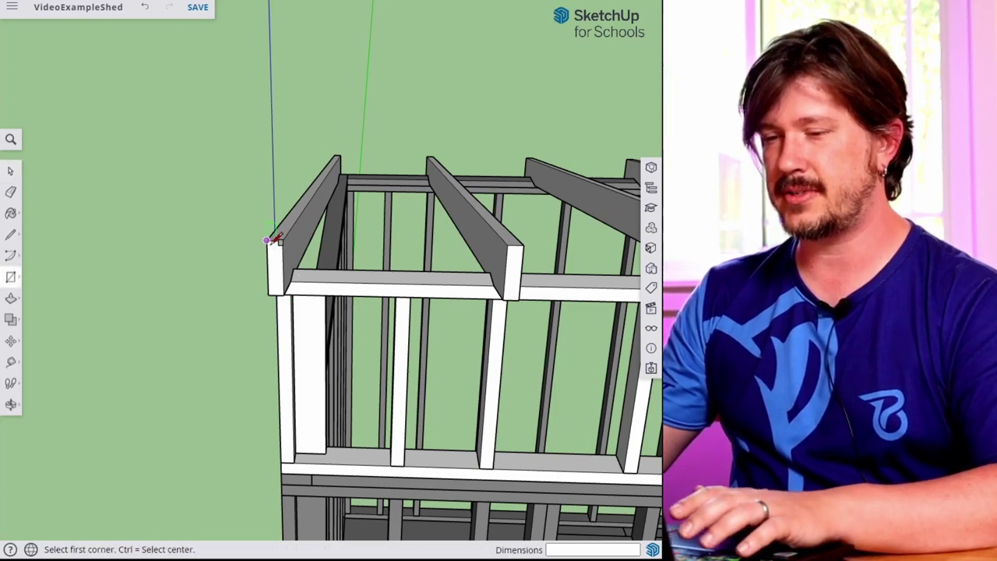
left_click(272, 241)
middle_click_drag(275, 243, 366, 249)
scroll(472, 242, "down", 4)
scroll(353, 255, "up", 5)
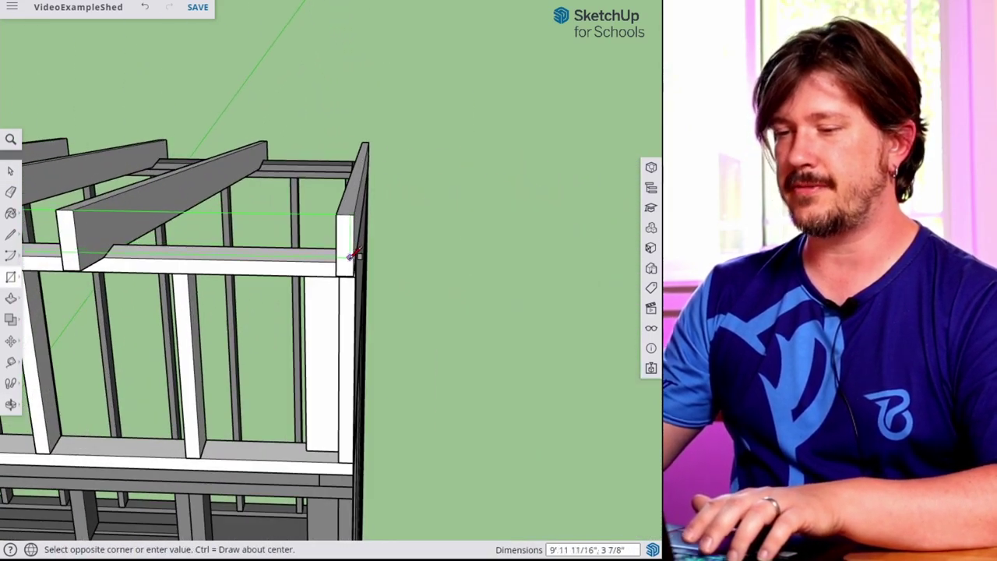
scroll(353, 255, "up", 2)
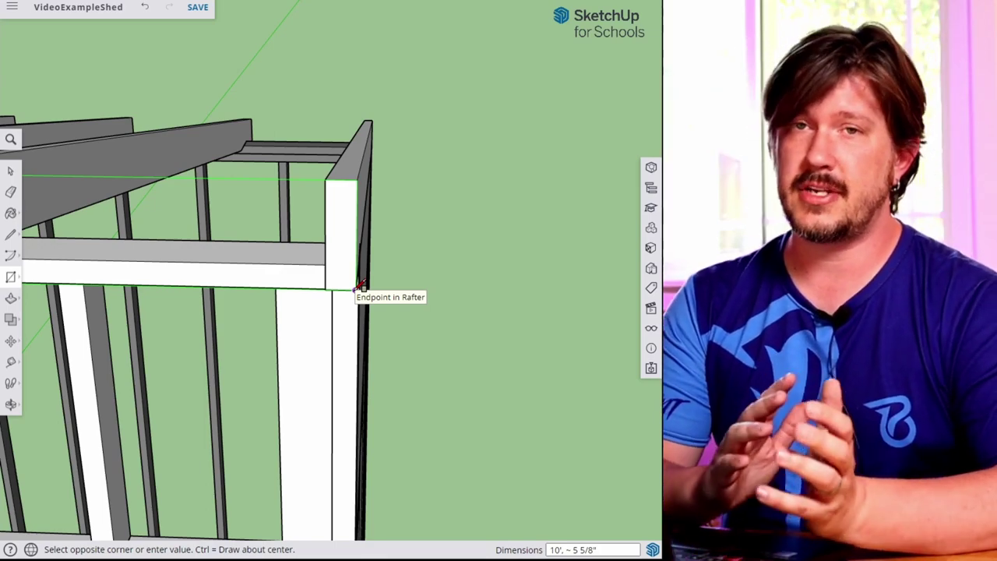
type("10',")
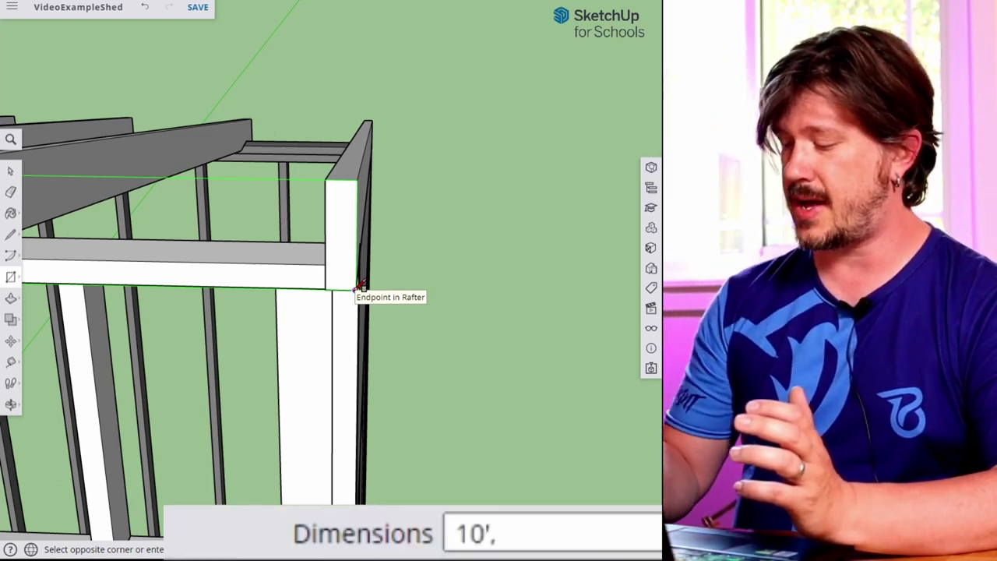
type("5.5")
key("Return")
scroll(367, 286, "up", 5)
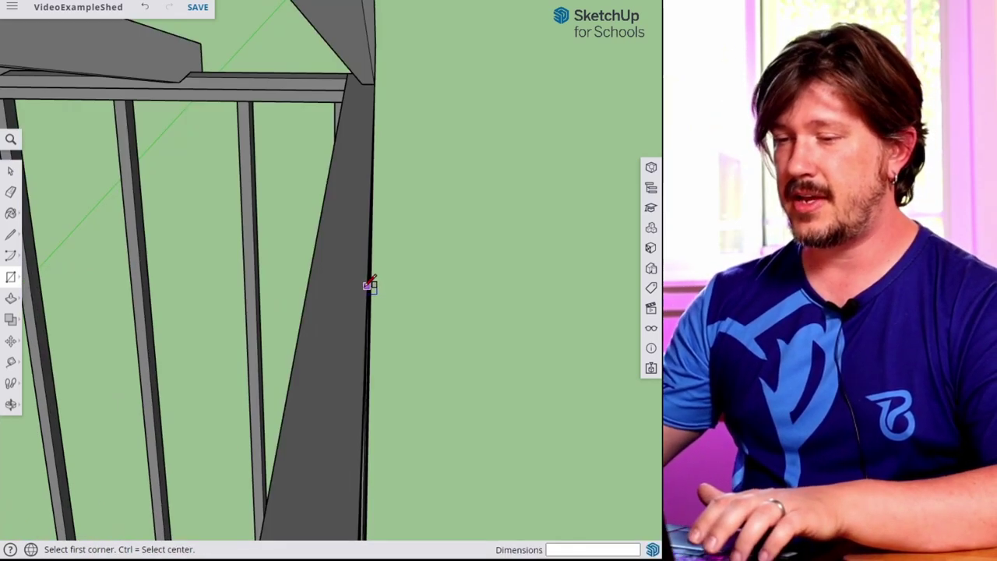
scroll(285, 210, "down", 5)
scroll(255, 189, "up", 3)
scroll(255, 189, "down", 3)
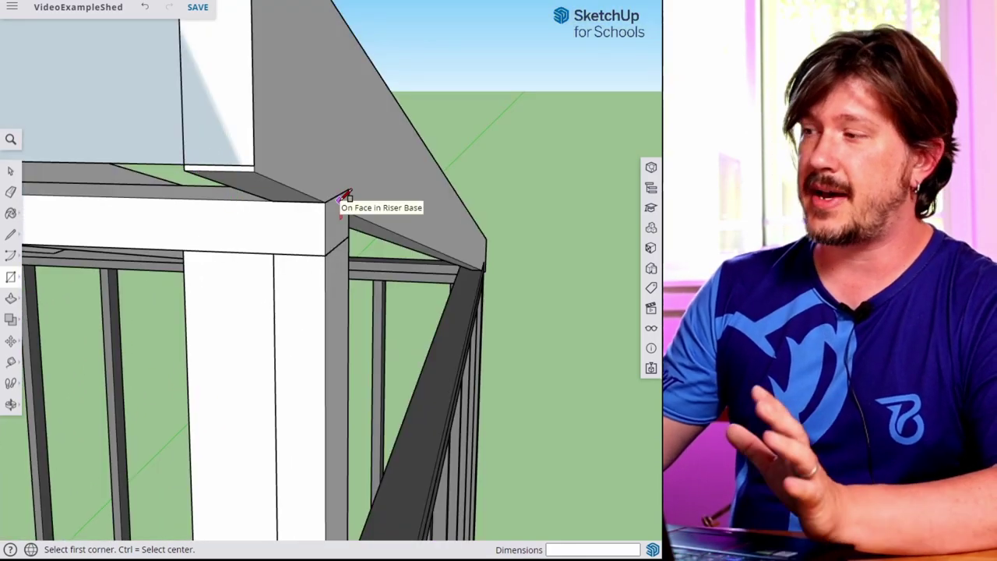
Step: Push/pull the fascia face out 1 inch and select the whole board
middle_click_drag(379, 172, 283, 163)
key("p")
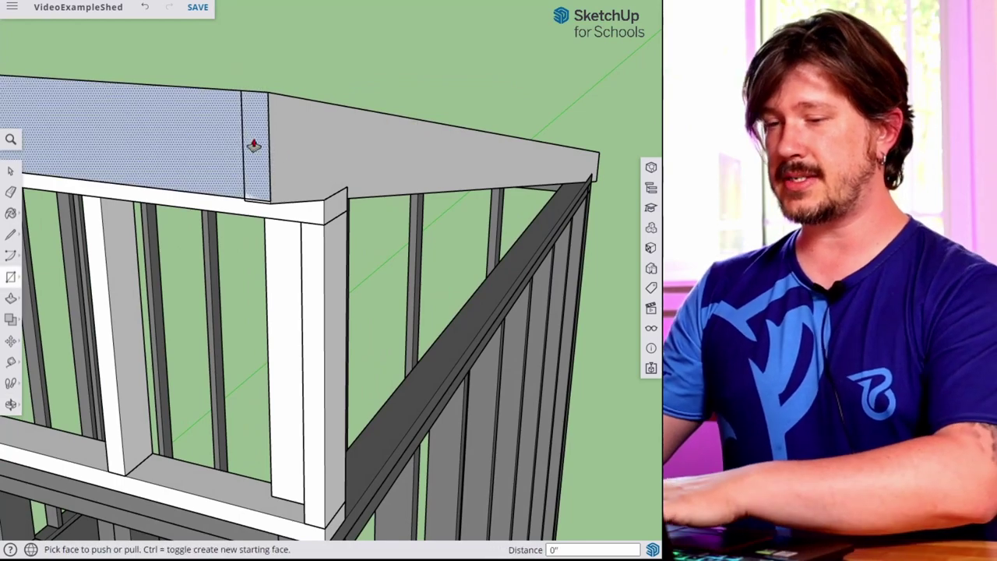
left_click(254, 145)
left_click(218, 135)
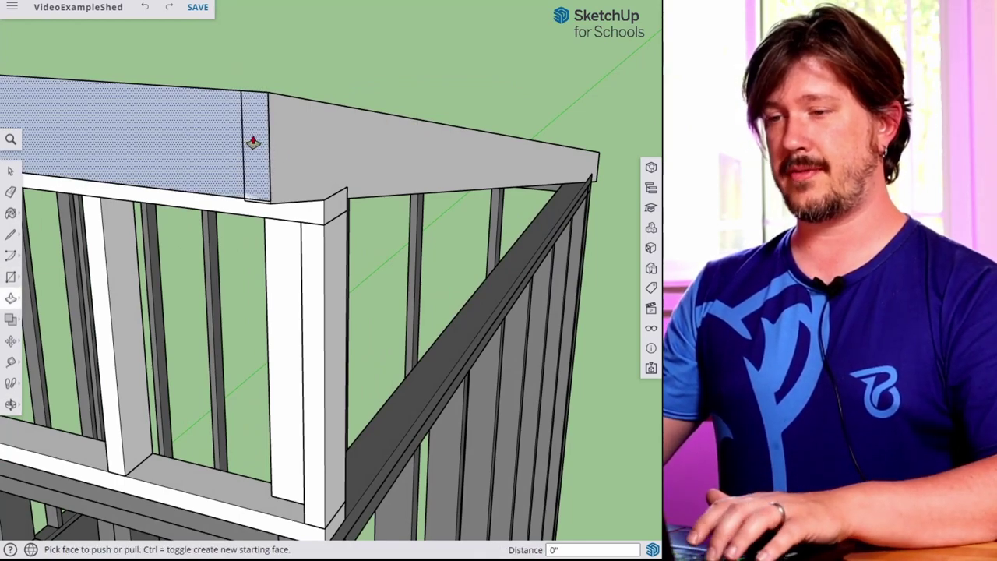
left_click(230, 139)
left_click(216, 142)
middle_click_drag(216, 142, 241, 171)
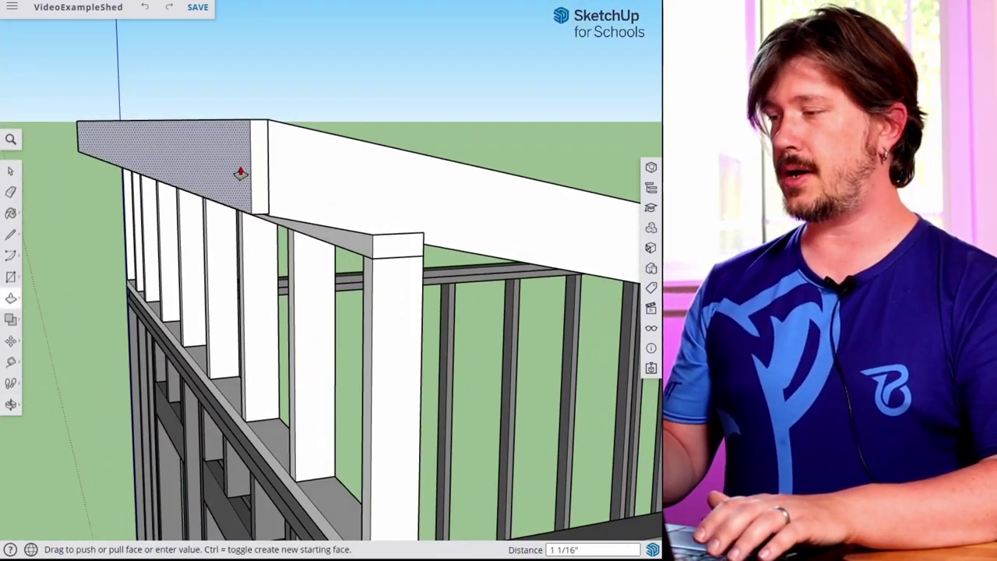
type("1")
key("Return")
key("space")
middle_click_drag(305, 146, 223, 220)
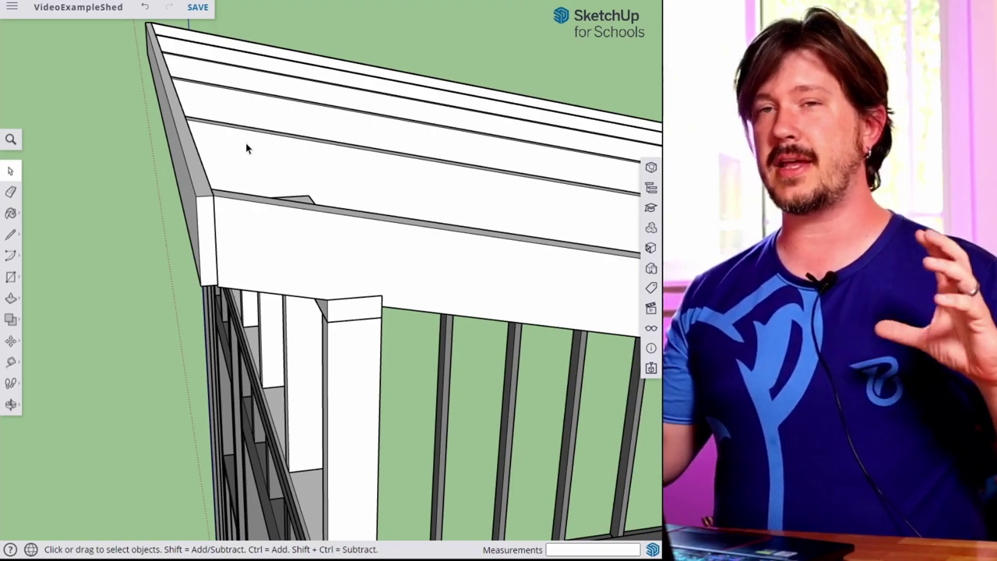
triple_click(201, 185)
Step: Make the selected fascia a component named Roof Fascia
right_click(201, 184)
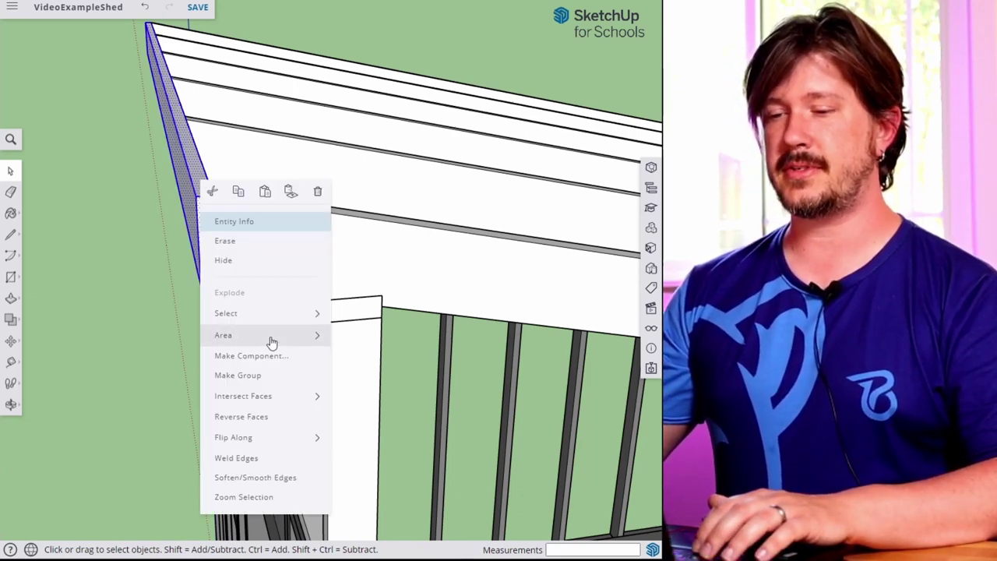
left_click(272, 355)
type("R")
key("BackSpace")
type("Roof Fasc")
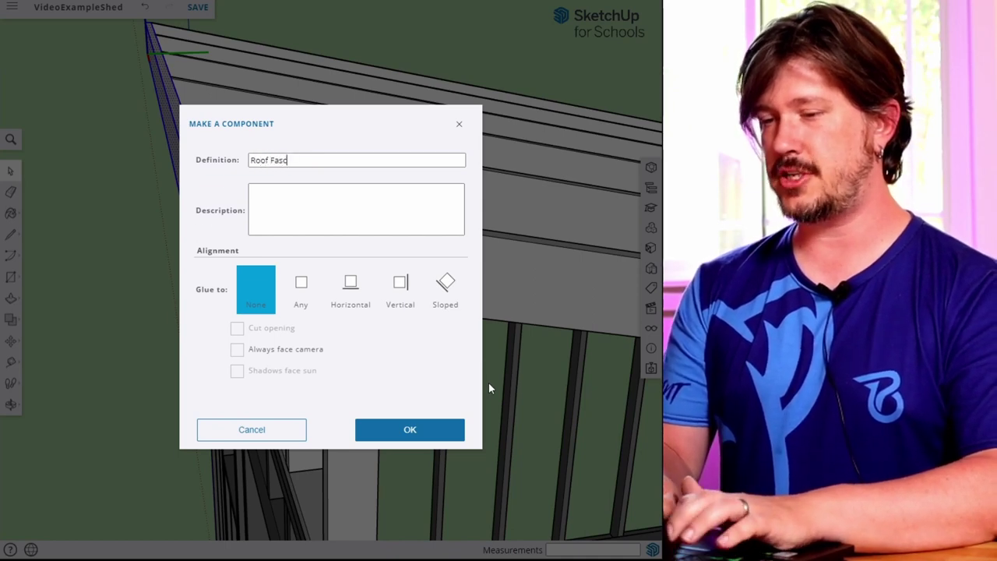
key("Return")
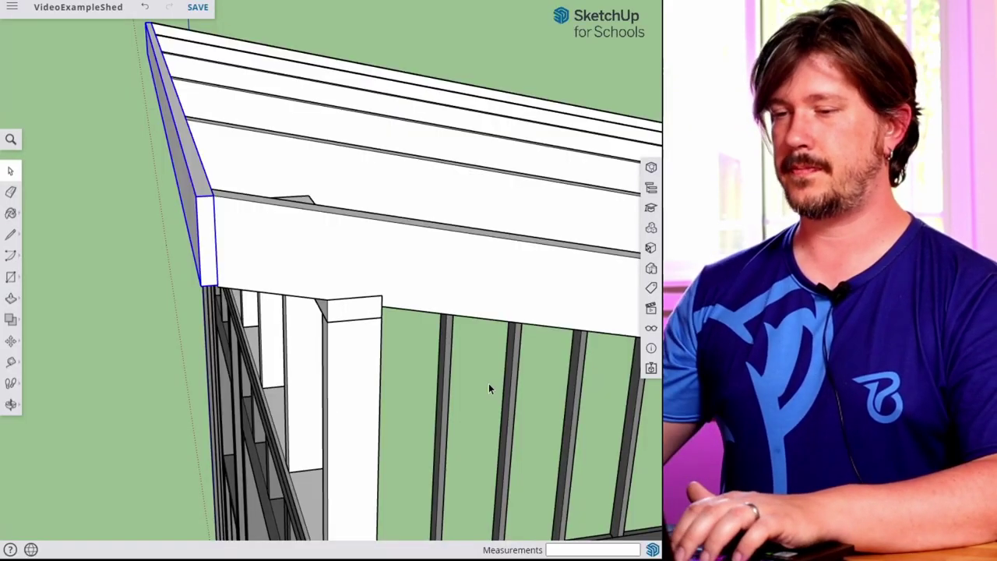
scroll(488, 382, "down", 3)
scroll(396, 333, "up", 3)
Step: Move a copy of the fascia to the rafters' opposite end
key("m")
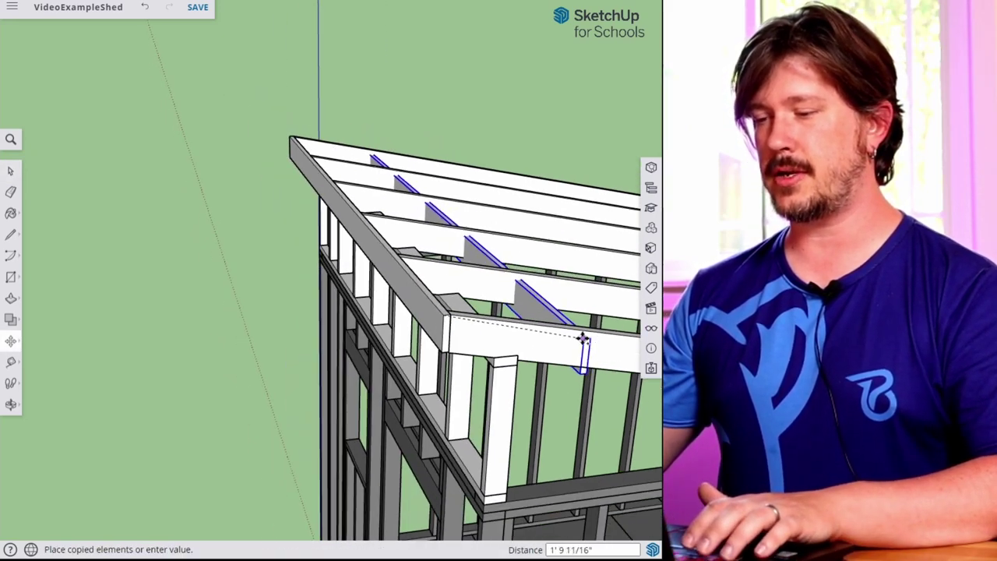
middle_click_drag(584, 338, 238, 334)
scroll(292, 338, "up", 3)
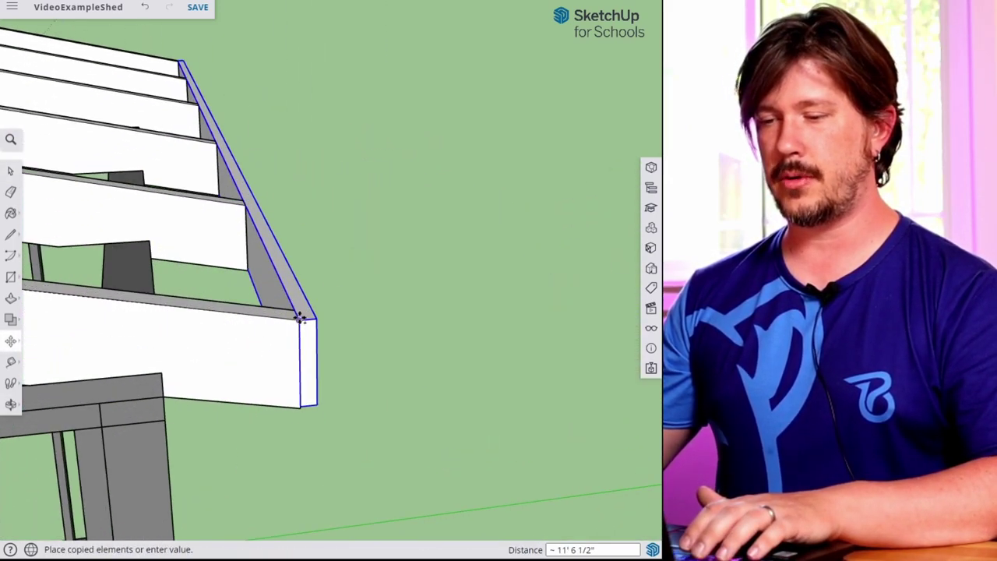
left_click(300, 321)
key("space")
left_click(345, 394)
middle_click_drag(345, 393, 229, 223)
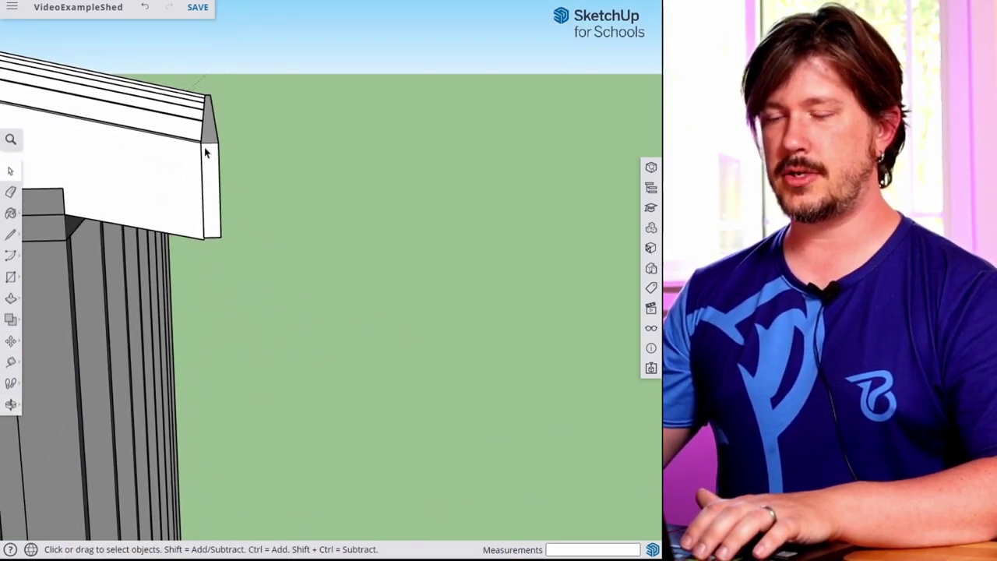
scroll(243, 188, "down", 3)
scroll(166, 161, "up", 2)
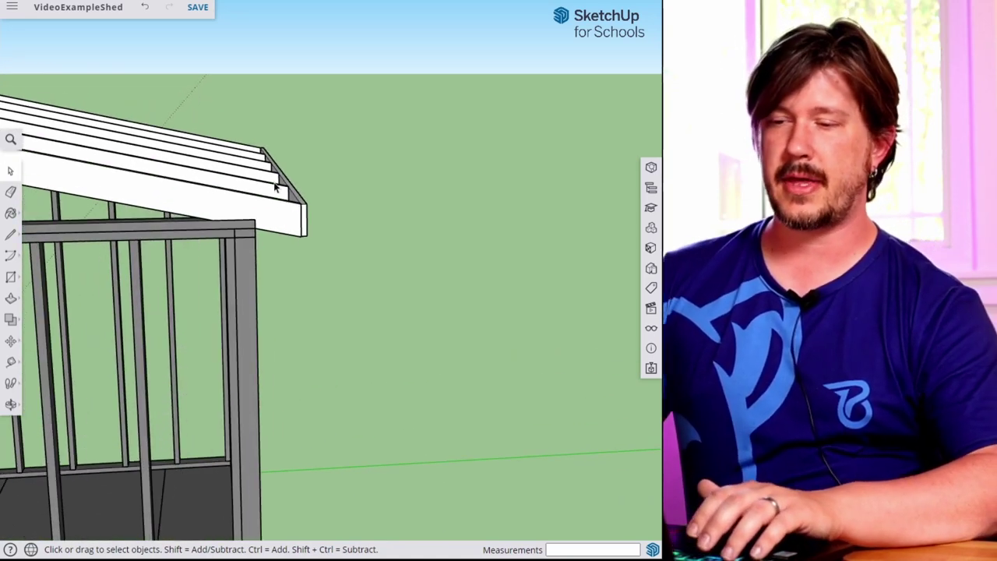
scroll(221, 208, "down", 1)
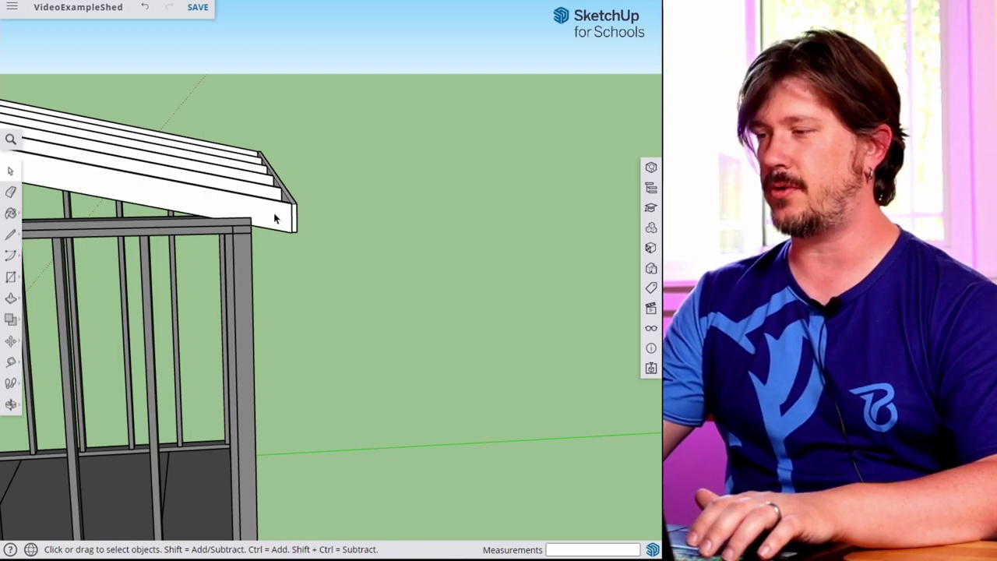
middle_click_drag(307, 212, 260, 233)
middle_click_drag(216, 197, 203, 320)
scroll(395, 332, "up", 2)
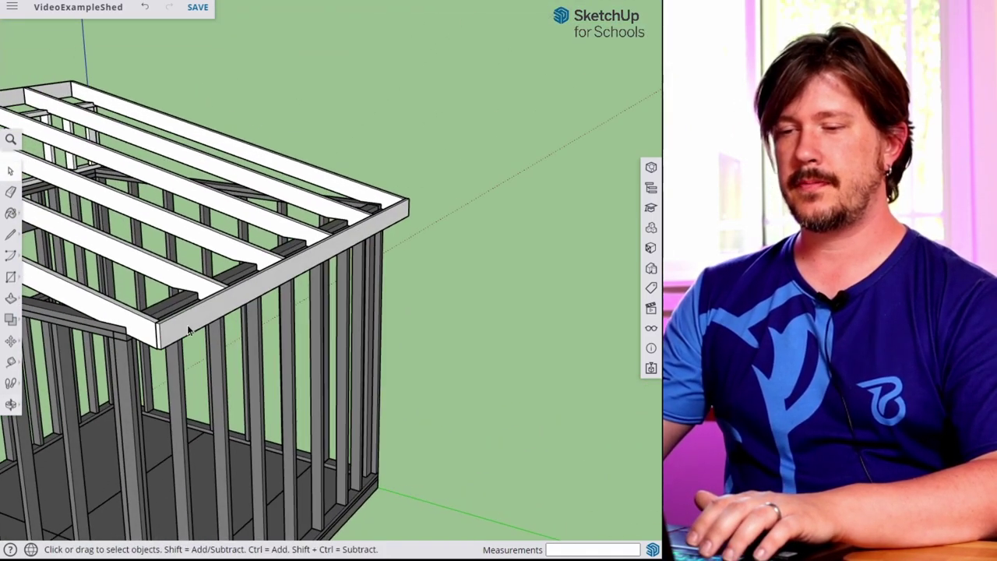
scroll(183, 324, "up", 3)
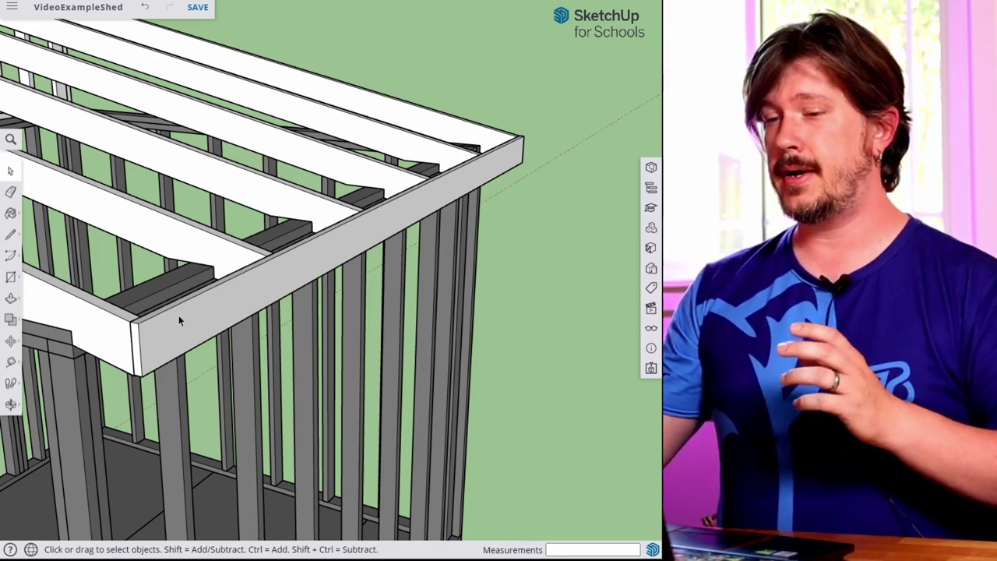
middle_click_drag(175, 315, 249, 310)
left_click(246, 310)
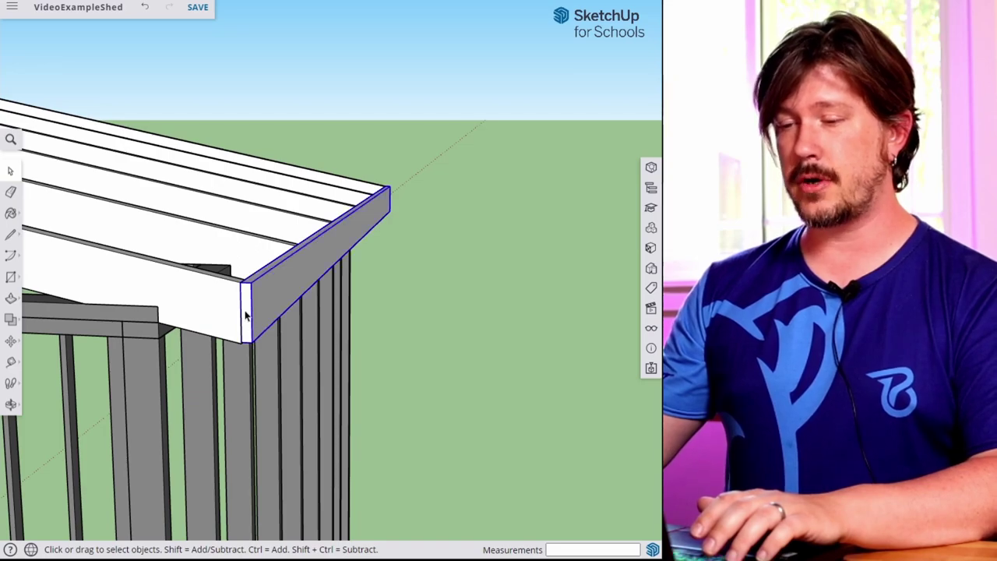
key("p")
left_click_drag(245, 318, 289, 283)
middle_click_drag(290, 283, 327, 183)
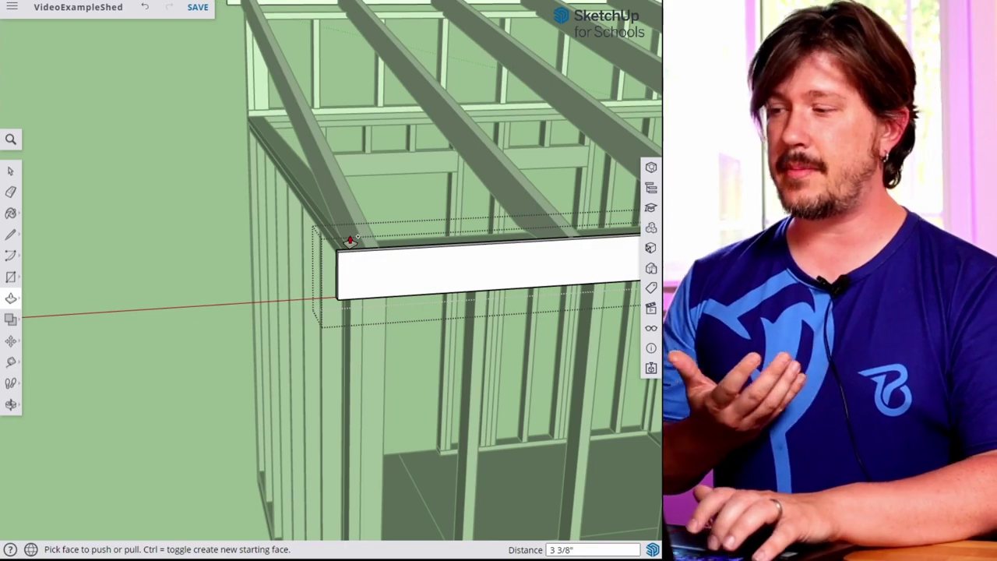
key("ctrl+z")
key("space")
left_click(419, 278)
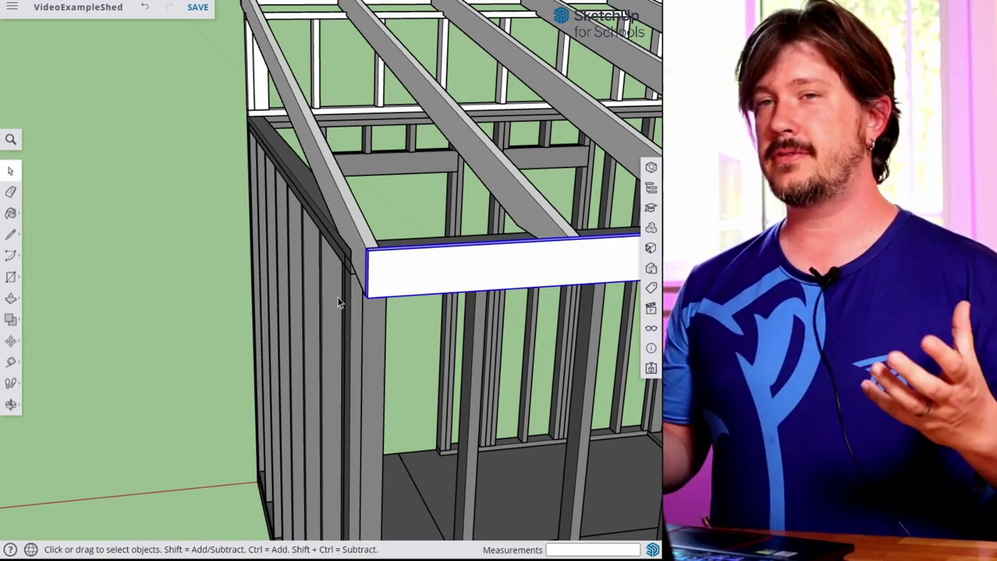
middle_click_drag(382, 113, 331, 147)
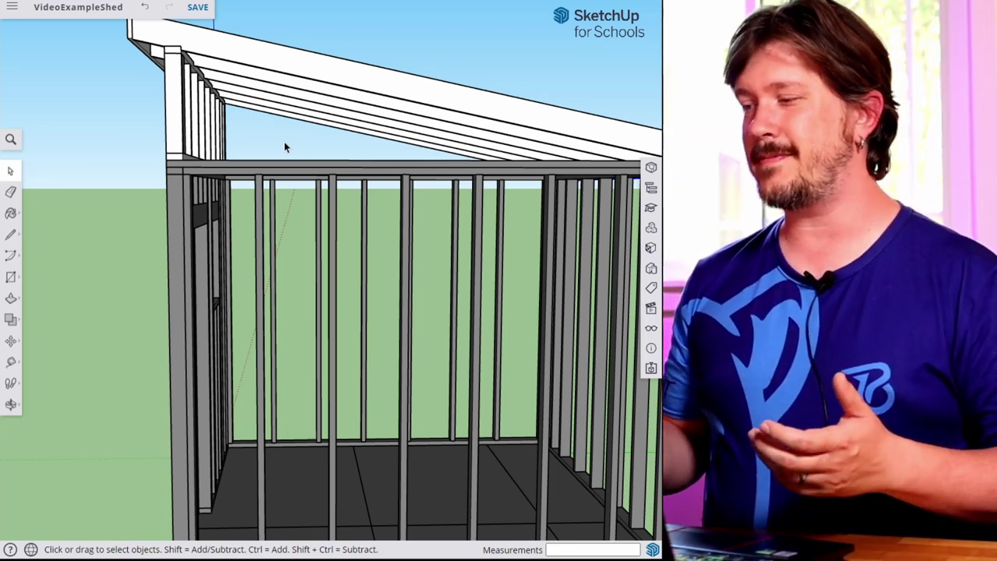
mouse_move(405, 104)
middle_mouse_down()
mouse_move(411, 165)
mouse_move(342, 162)
middle_mouse_up()
mouse_move(205, 219)
middle_mouse_down()
mouse_move(274, 283)
mouse_move(345, 301)
mouse_move(308, 321)
middle_mouse_up()
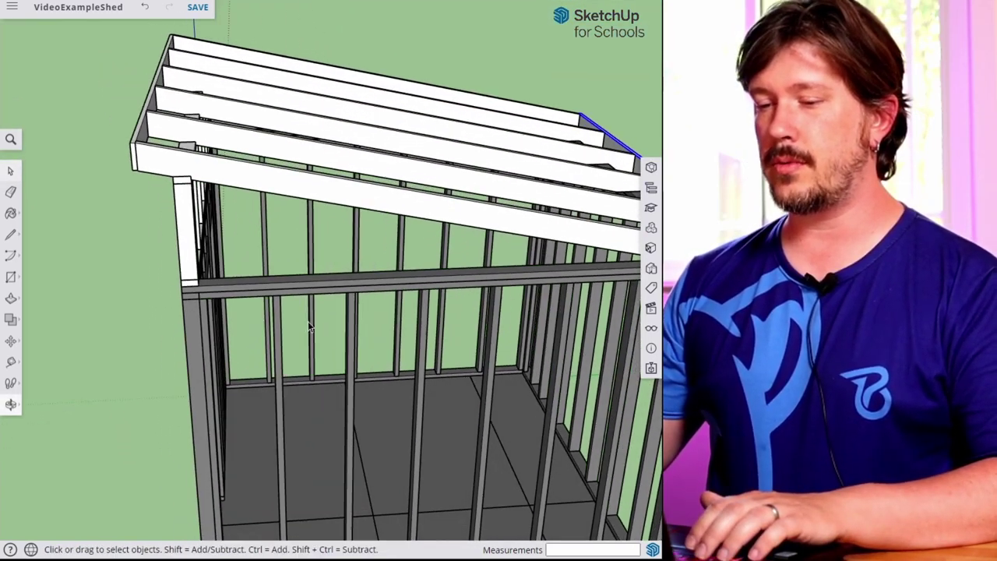
middle_click_drag(300, 357, 297, 278)
left_click(279, 285)
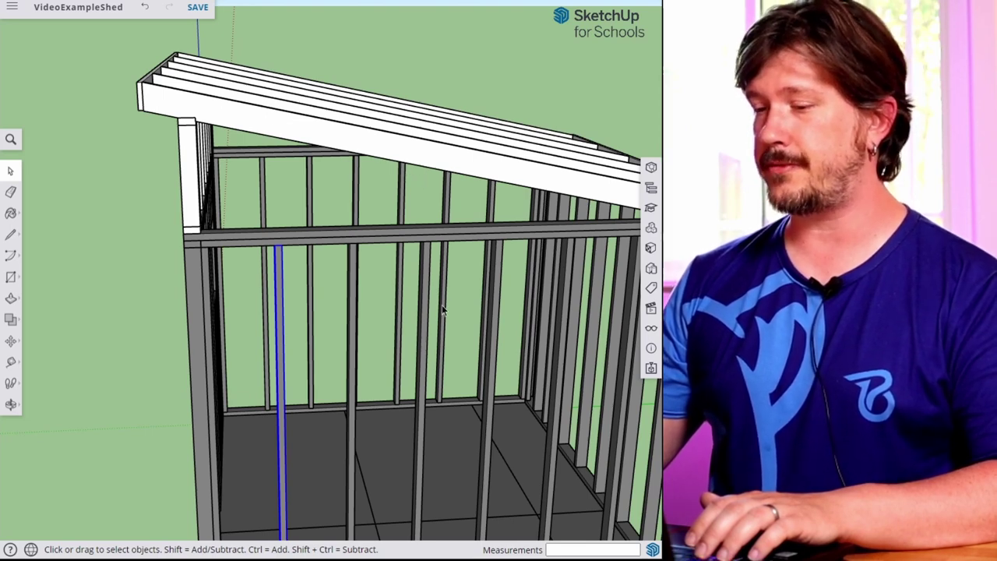
left_click(425, 287)
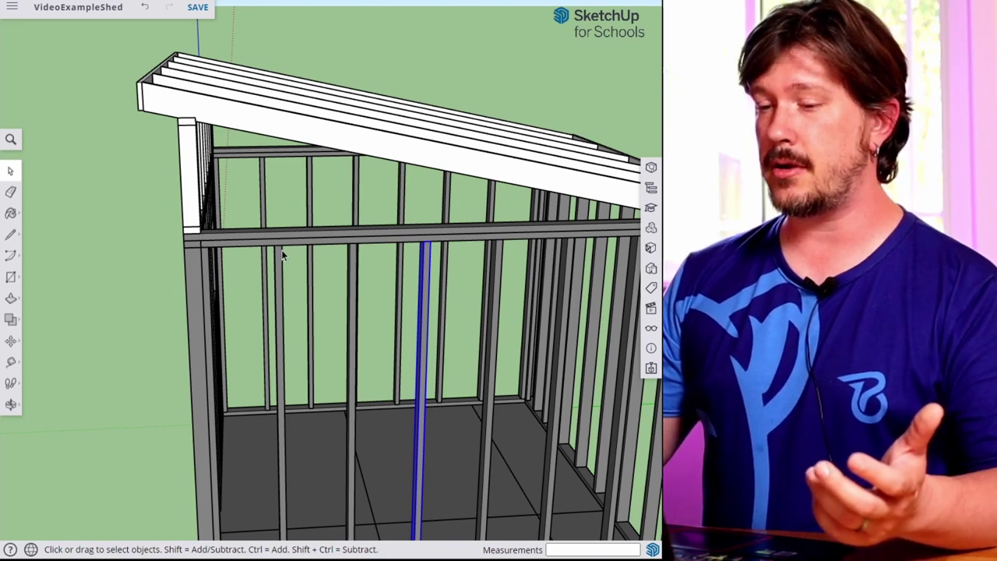
left_click(279, 255)
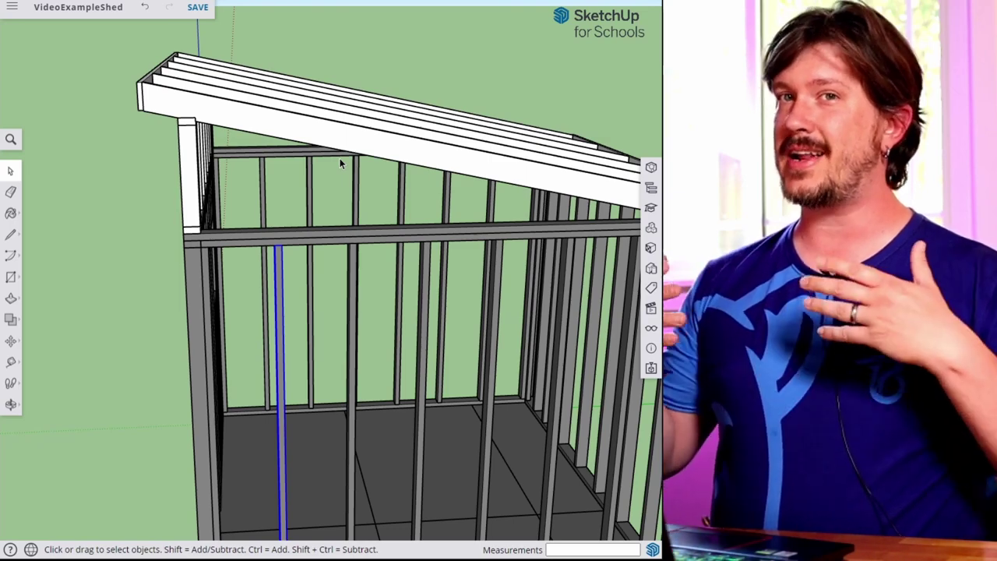
middle_click_drag(340, 158, 314, 205)
scroll(270, 251, "up", 5)
Step: Place a guide line beside the existing stud's top end
middle_click_drag(269, 252, 241, 316)
middle_click_drag(185, 367, 236, 292)
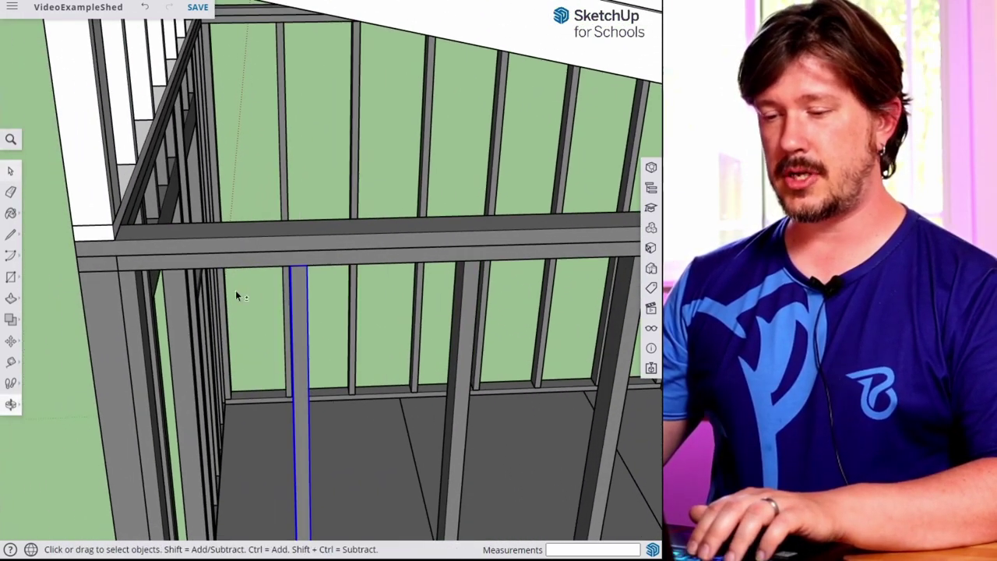
key("t")
left_click(292, 263)
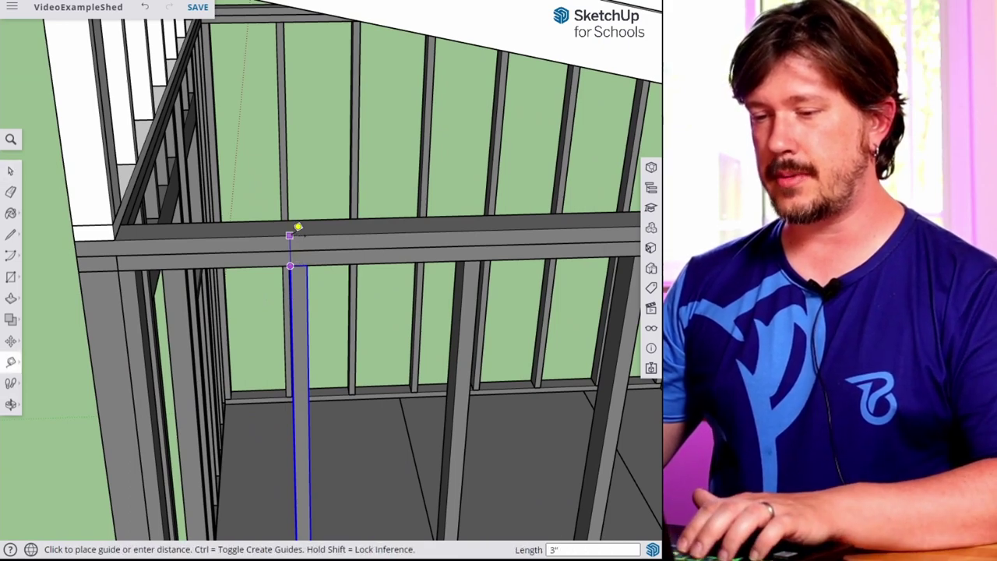
left_click(293, 232)
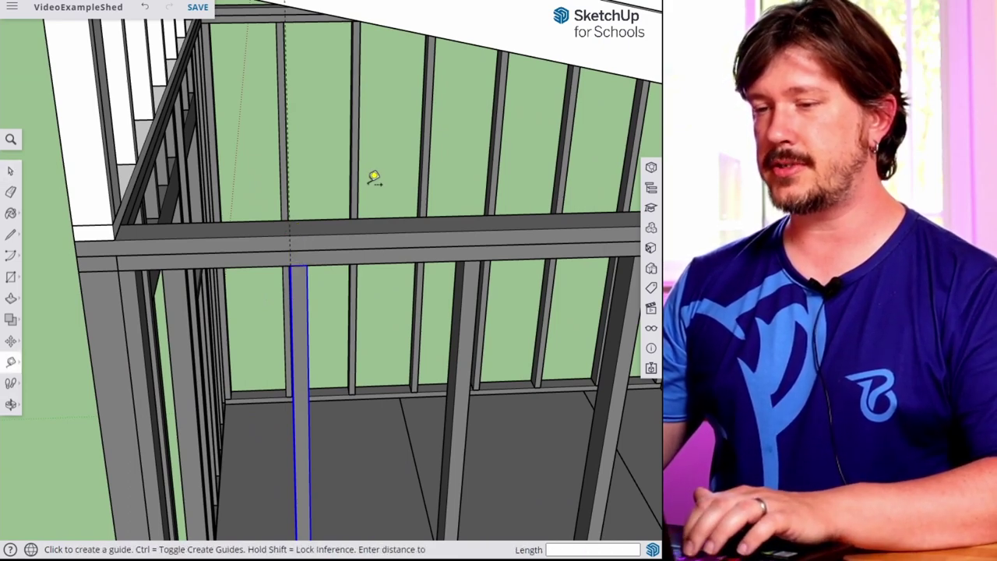
scroll(291, 292, "up", 5)
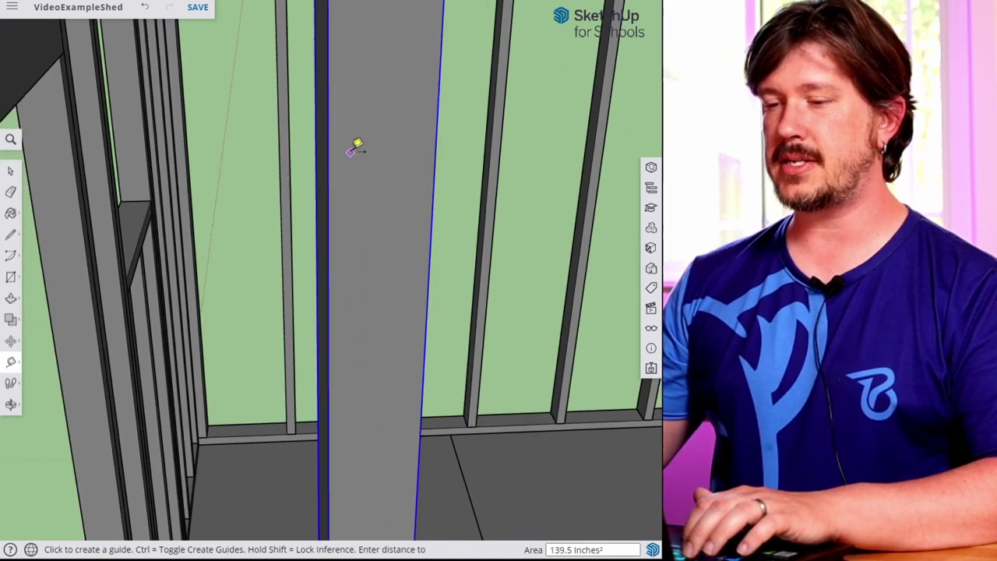
scroll(358, 144, "down", 5)
scroll(362, 156, "up", 2)
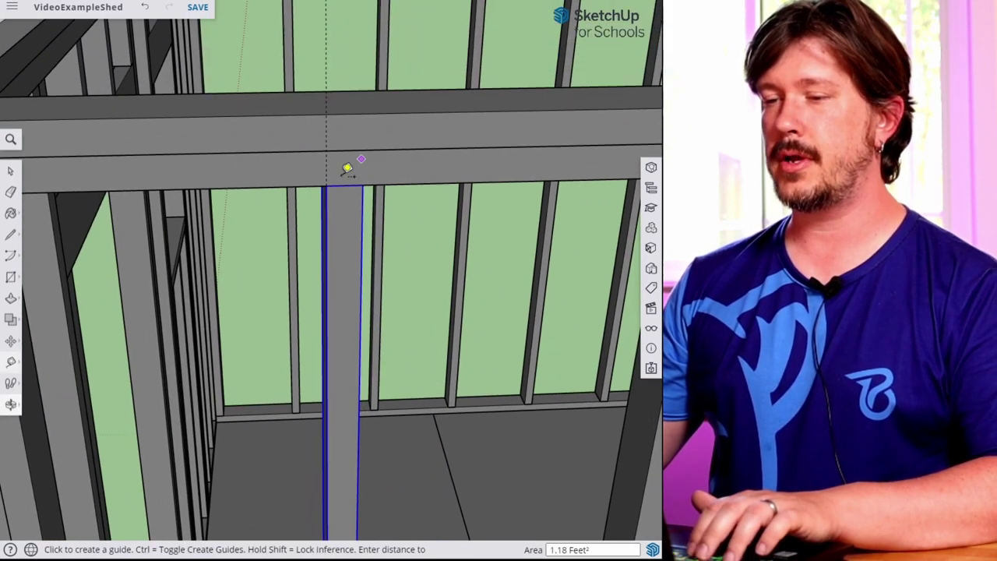
Step: Draw a 1.5 by 3.5 inch rectangle on the top plate
middle_click_drag(385, 101, 349, 233)
key("r")
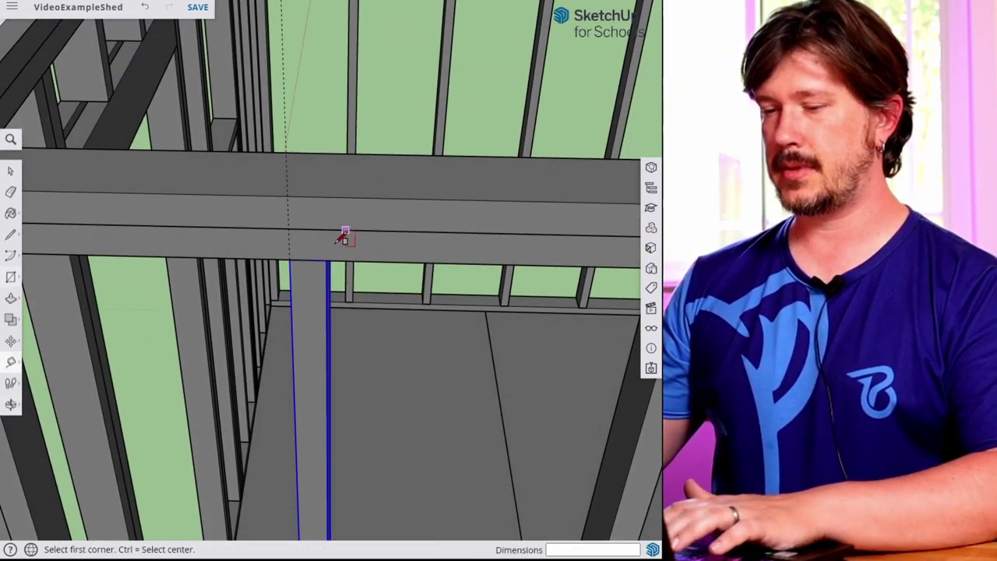
left_click(287, 195)
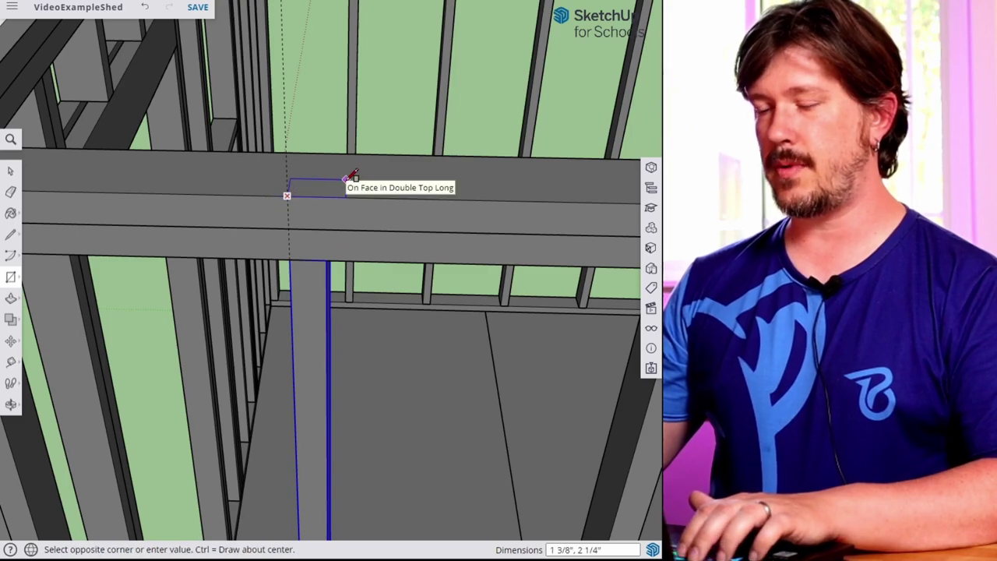
scroll(351, 178, "down", 5)
middle_click_drag(389, 161, 240, 214)
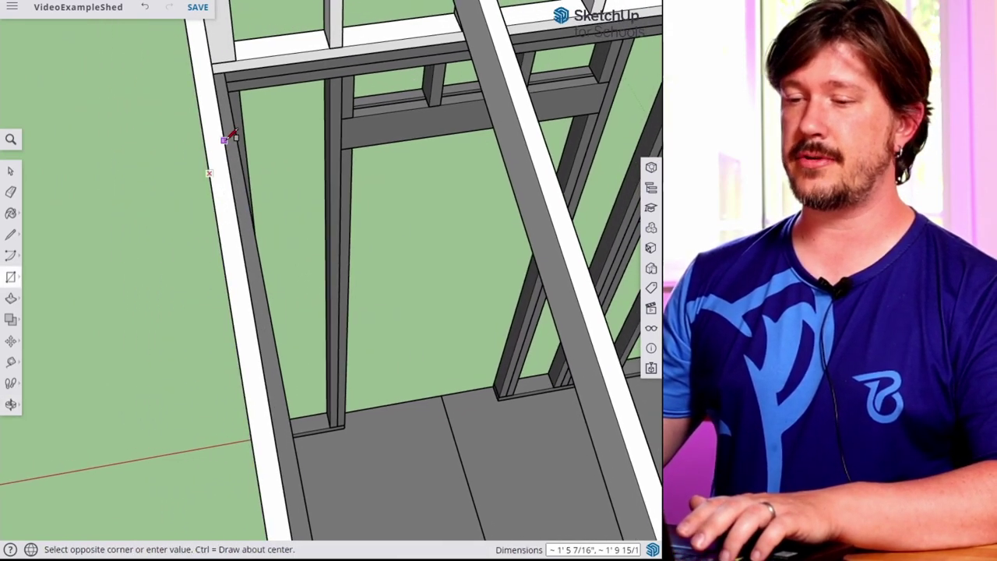
middle_click_drag(238, 183, 215, 181)
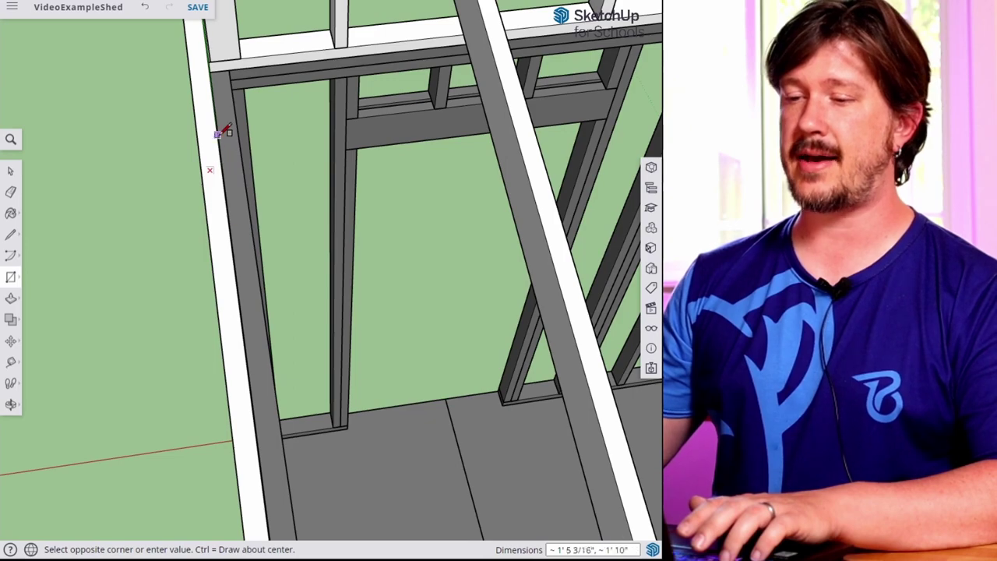
middle_click_drag(221, 232, 316, 234)
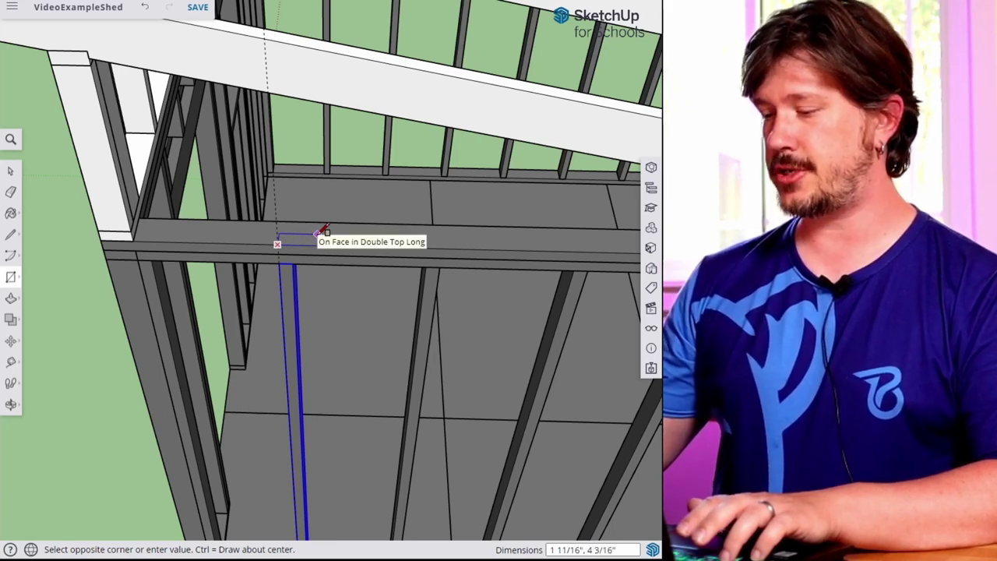
type("1.5")
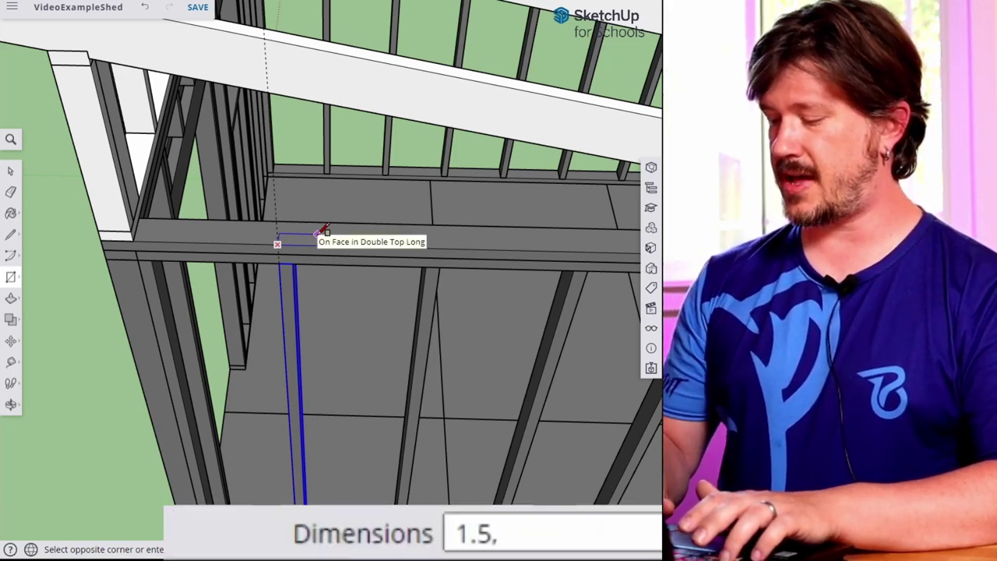
type(",3.5")
key("Return")
Step: Push/Pull the rectangle up about 1' 9 5/8" into the sloped rafter
key("p")
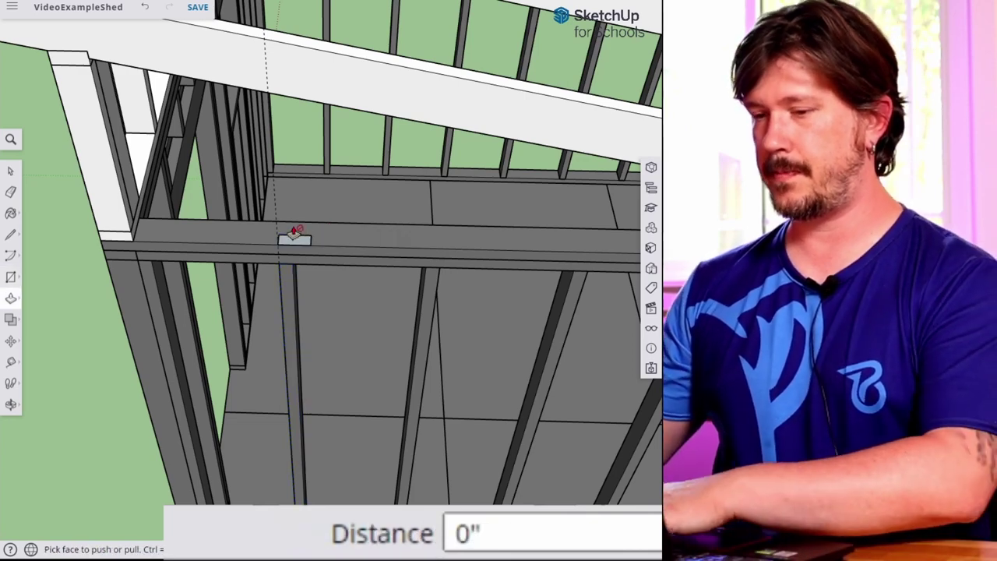
left_click(304, 243)
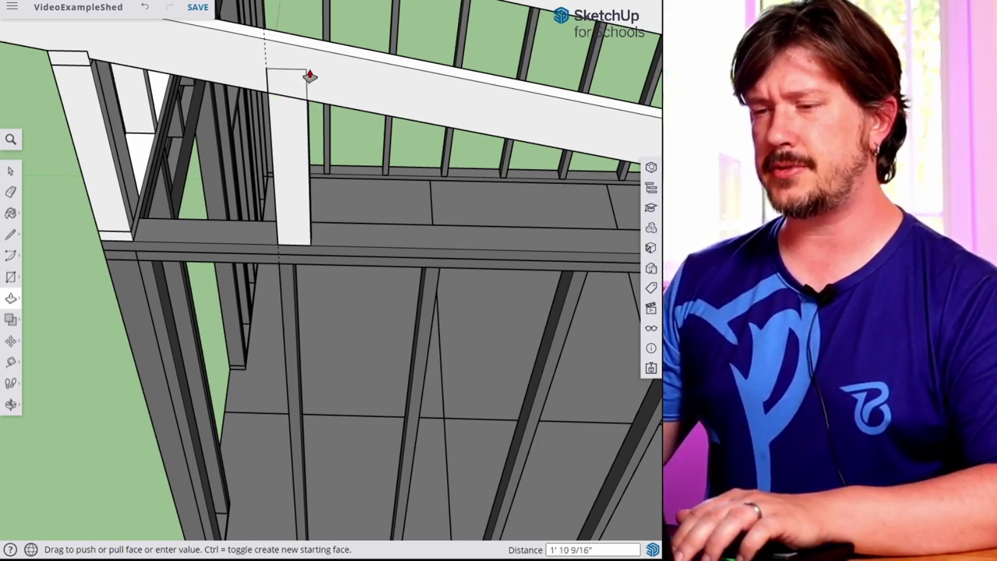
left_click(310, 80)
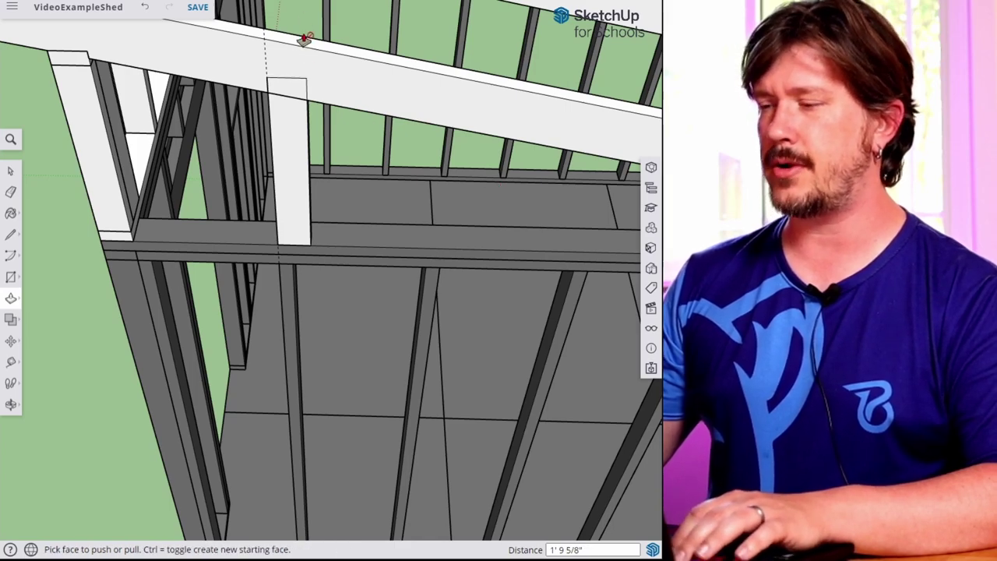
middle_click_drag(298, 107, 307, 216)
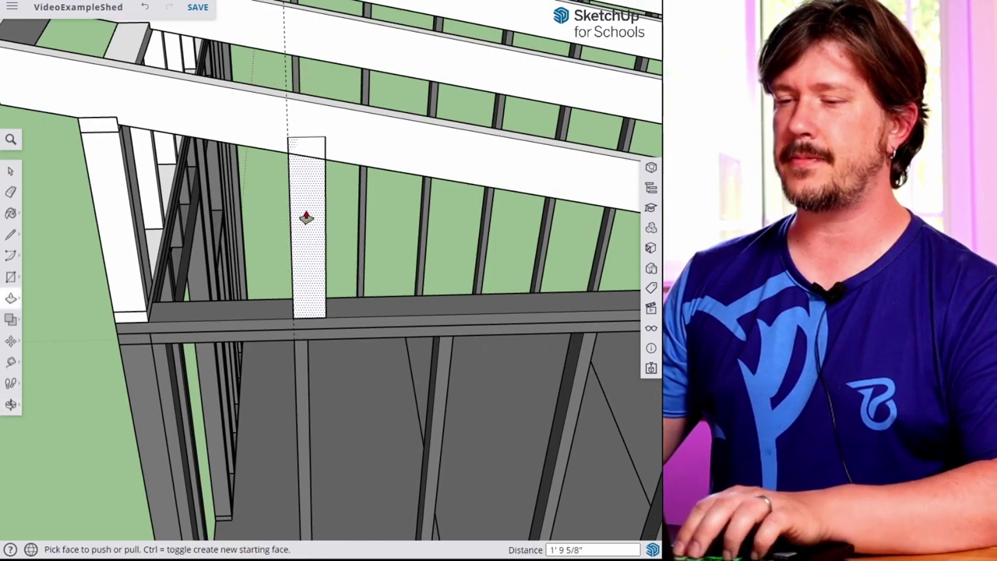
Step: Make the new stud post a group
key("space")
right_click(312, 195)
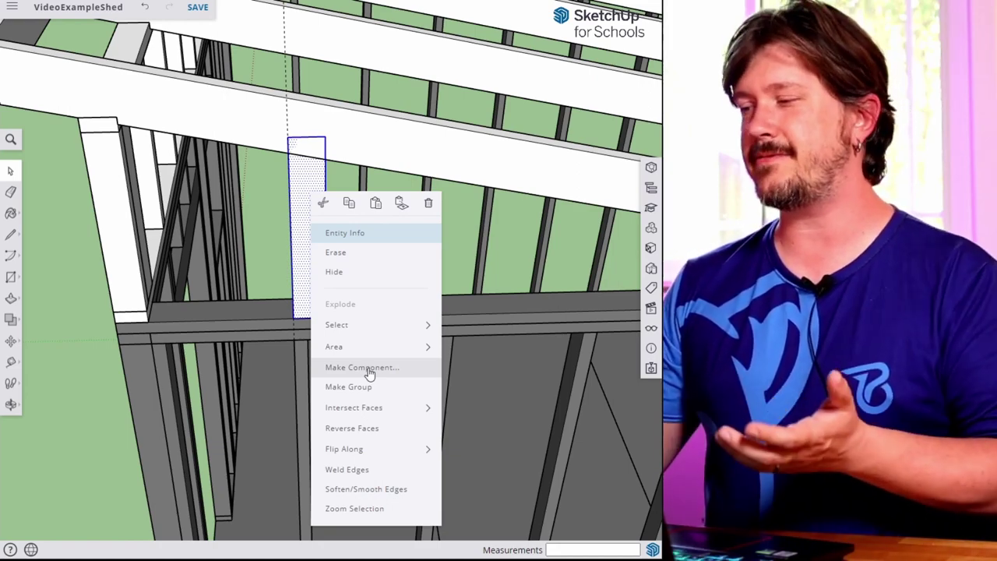
left_click(367, 387)
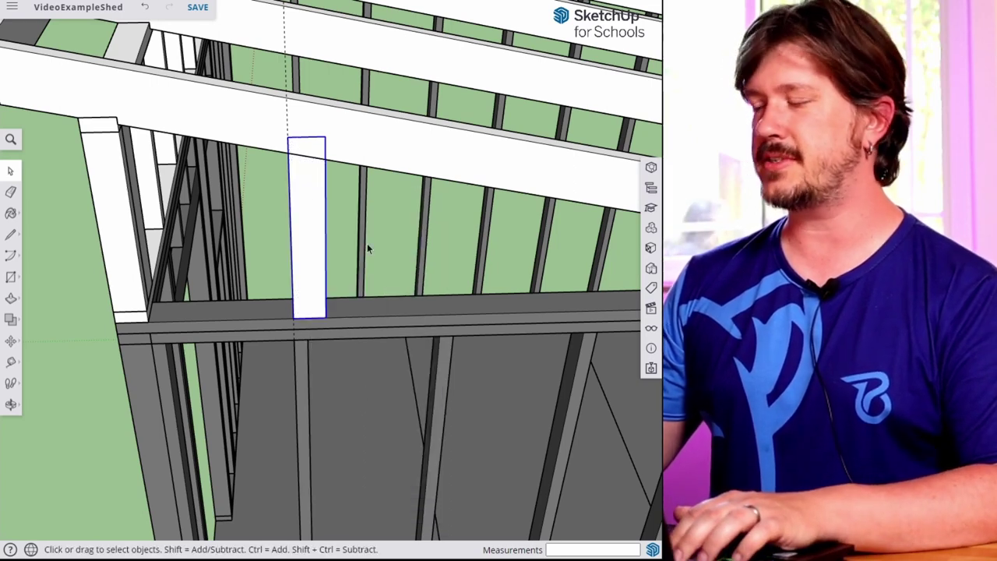
left_click(112, 314)
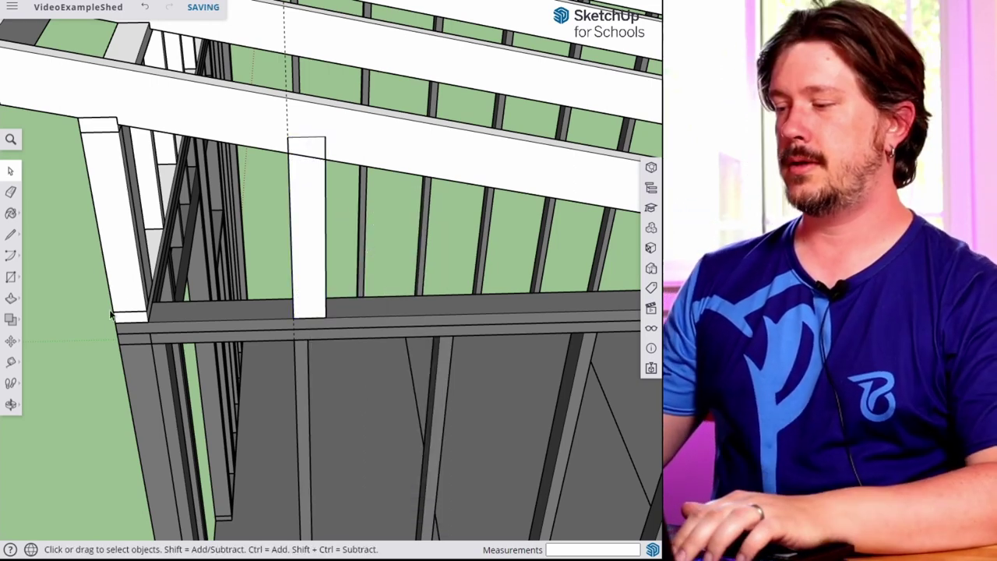
Step: Trim the stud against the rafter with the Solid Tools Trim operation
left_click(11, 319)
left_click(66, 333)
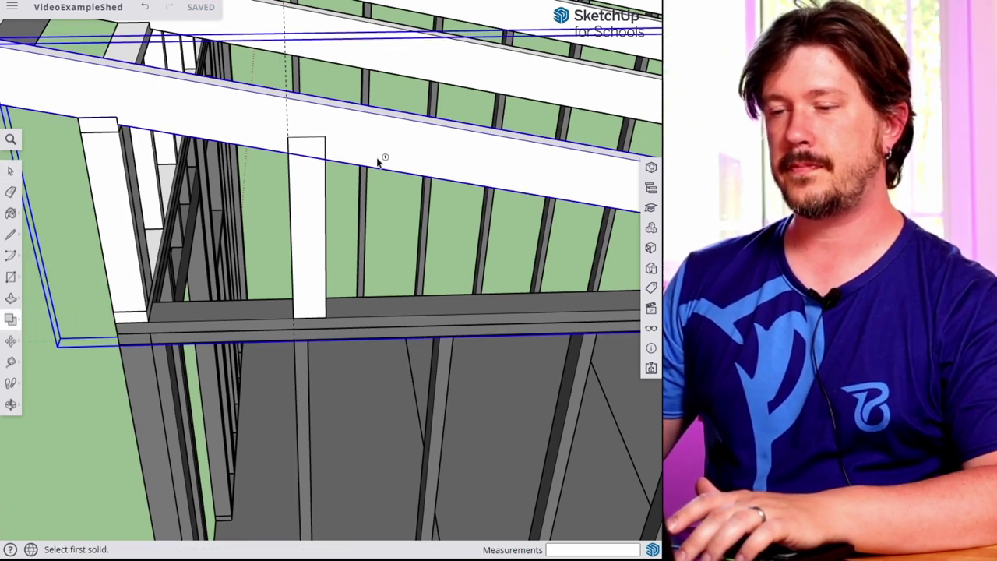
left_click(367, 134)
left_click(315, 226)
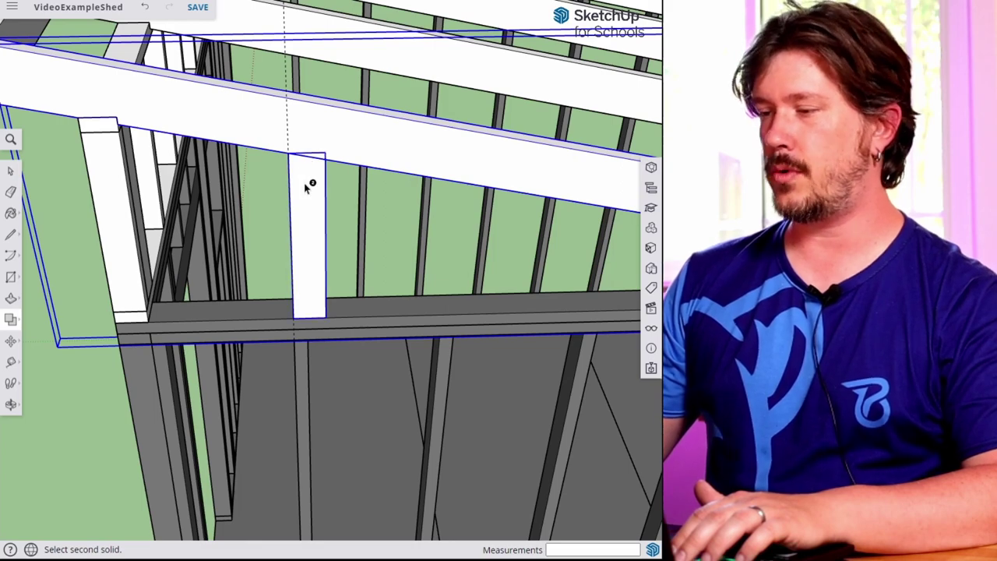
scroll(312, 183, "up", 3)
middle_click_drag(309, 189, 283, 228)
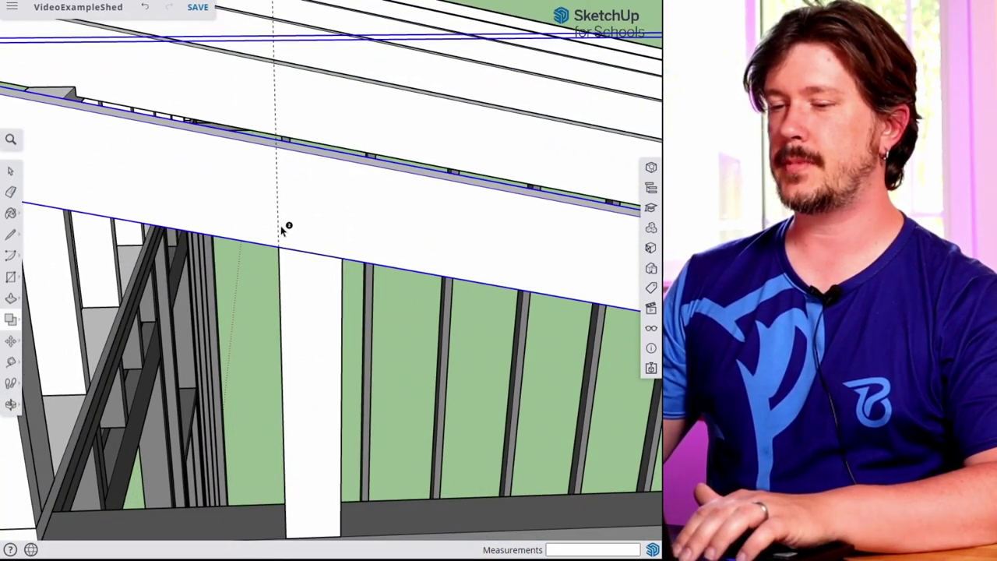
middle_click_drag(419, 445, 345, 369)
Step: Copy the stud at 16" spacing into a row of four copies along the top plate
key("m")
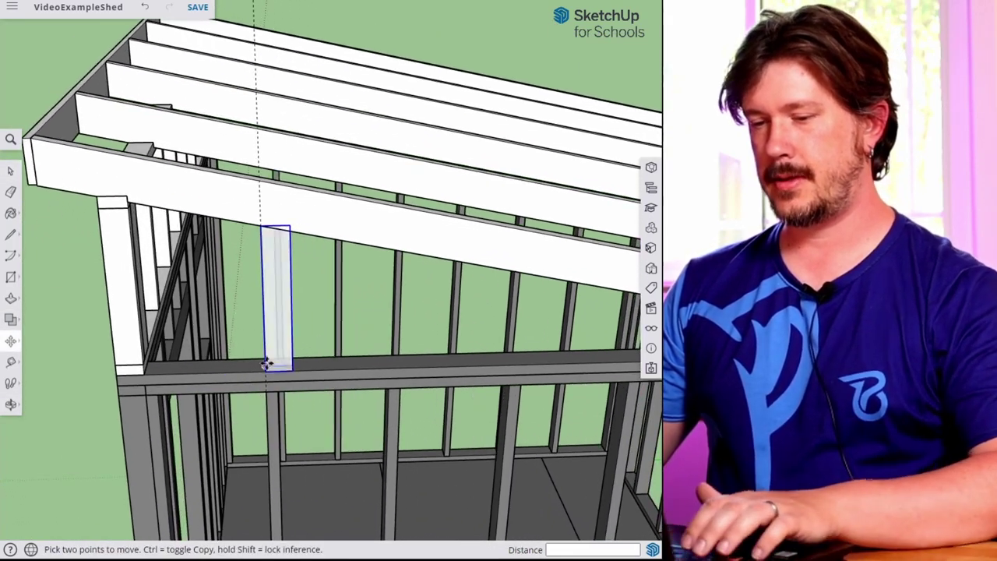
left_click(265, 368)
key("ctrl")
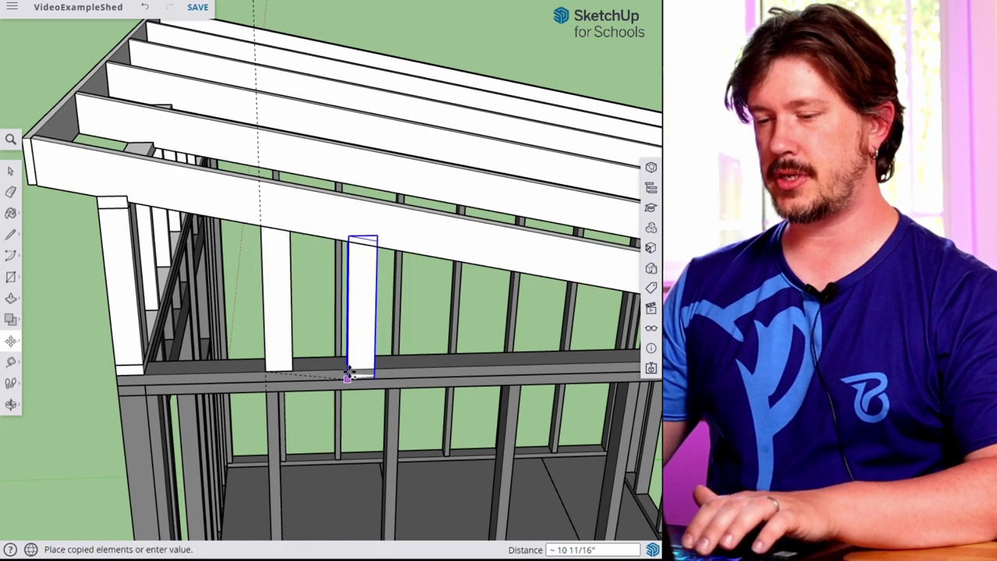
type("16")
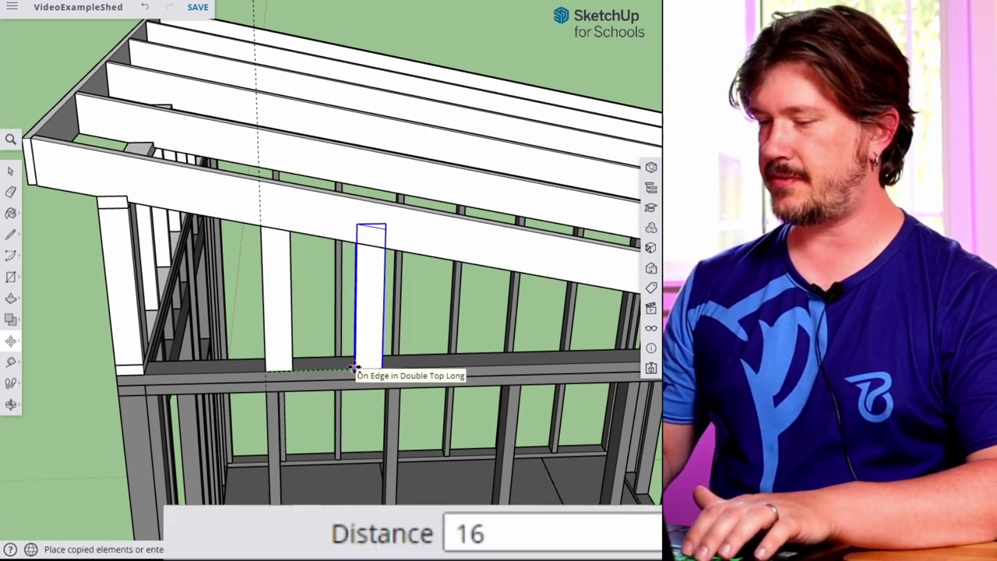
key("Return")
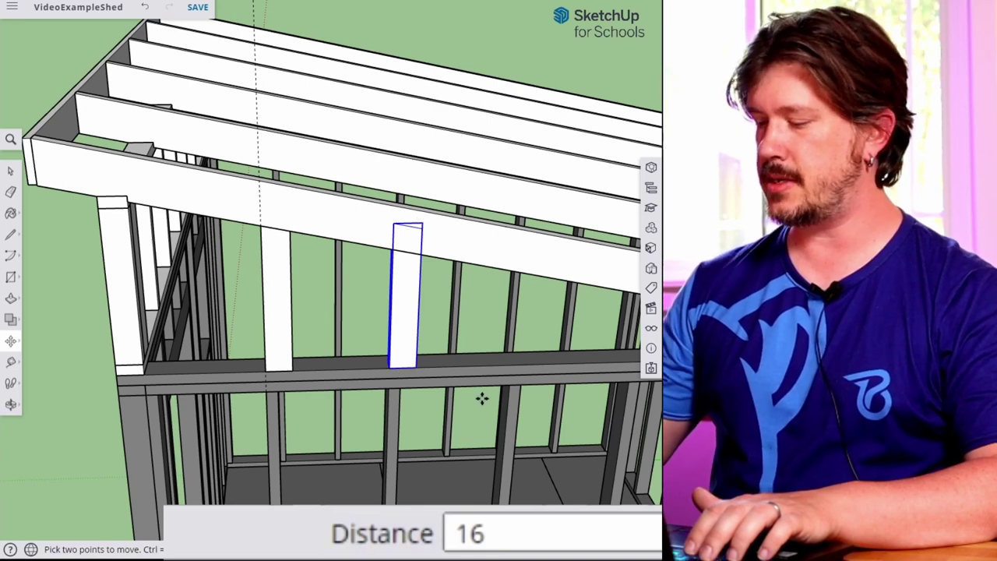
type("*")
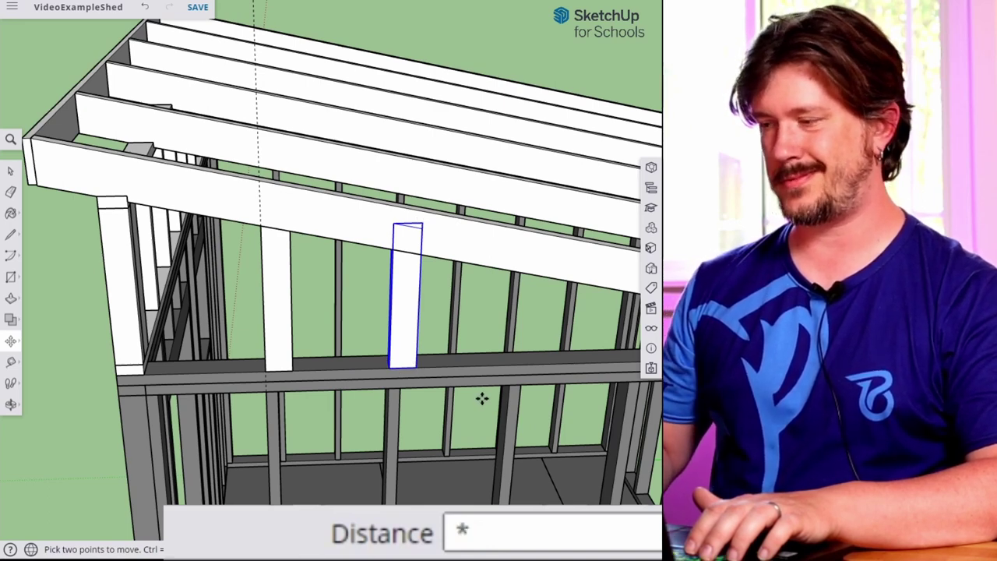
key("Return")
middle_click_drag(481, 373, 330, 307)
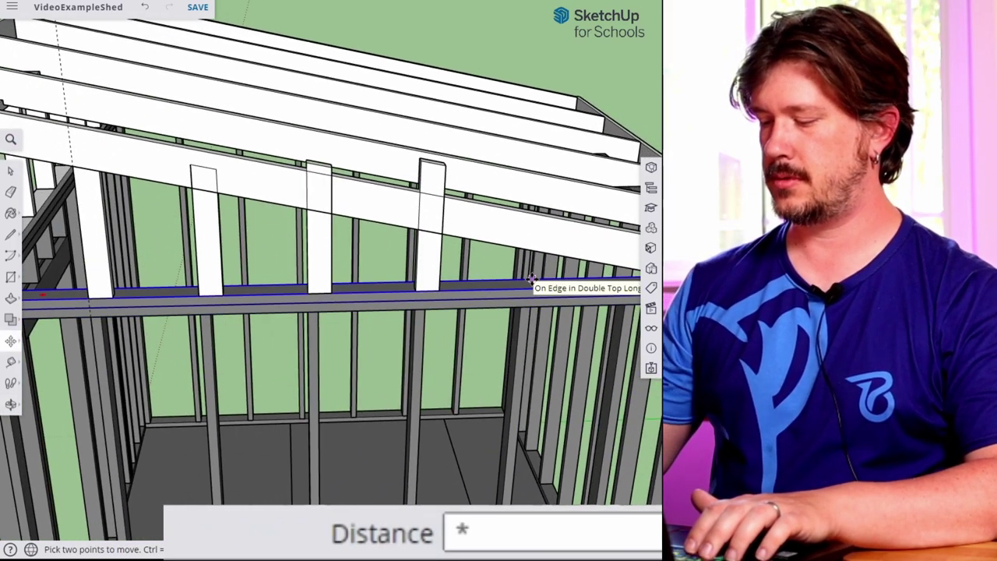
key("Return")
key("space")
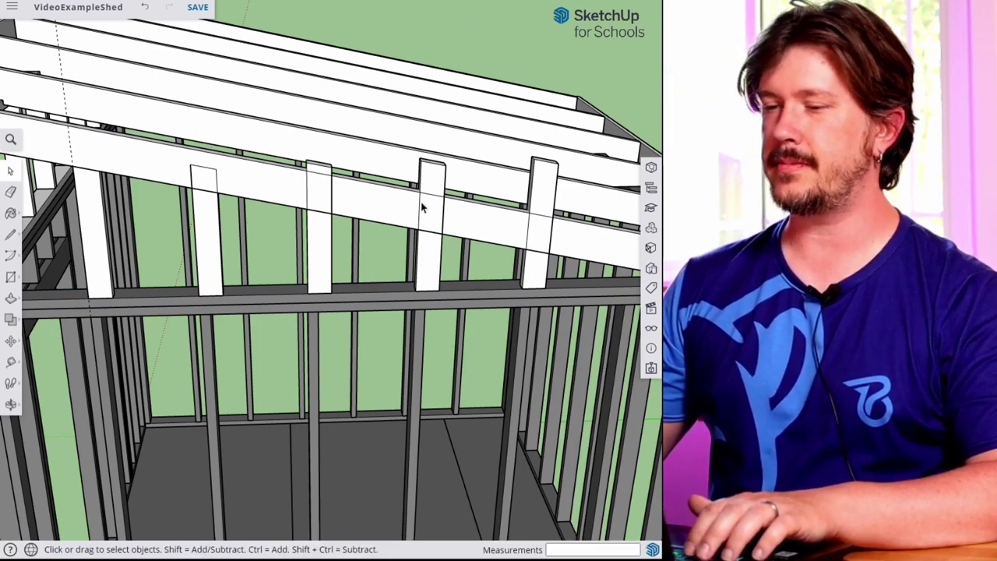
scroll(274, 196, "up", 2)
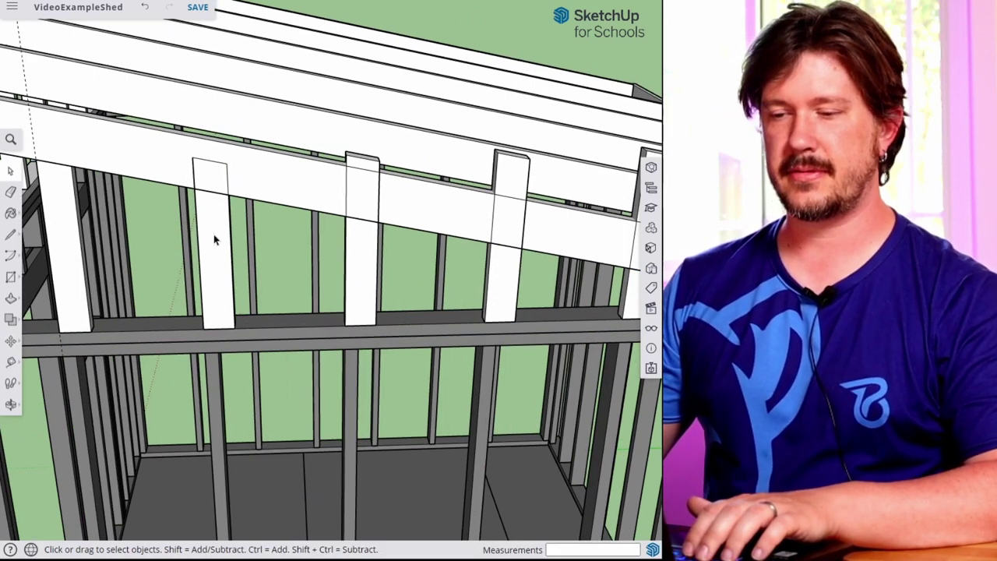
Step: Trim the first two copied studs against the rafter using Solid Tools Trim
left_click(11, 320)
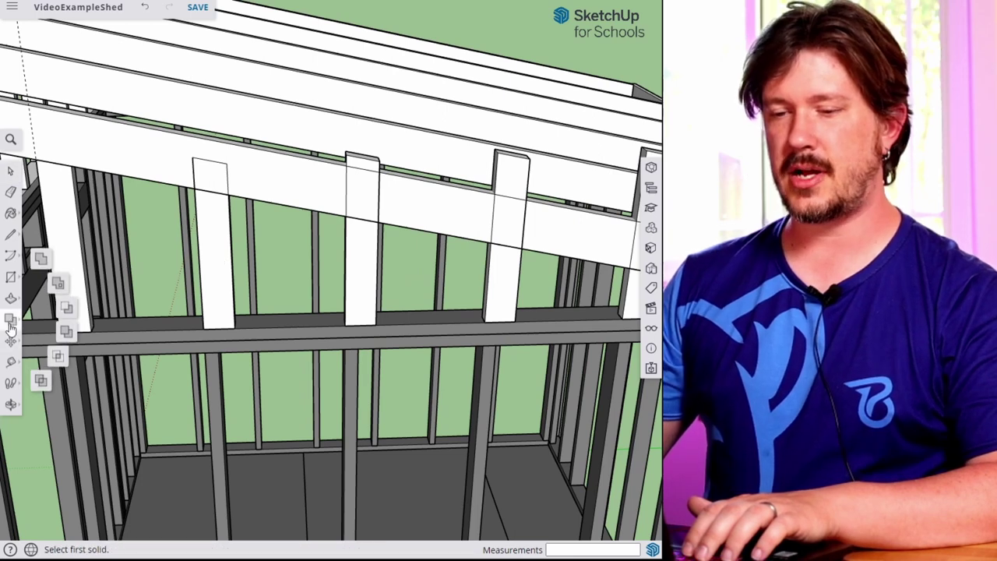
left_click(68, 334)
left_click(264, 188)
left_click(211, 234)
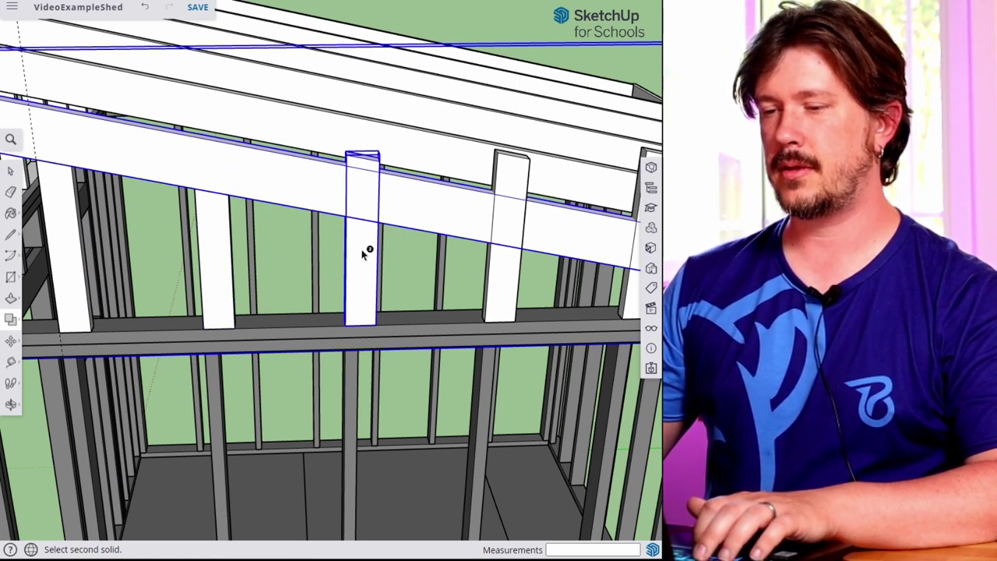
left_click(372, 271)
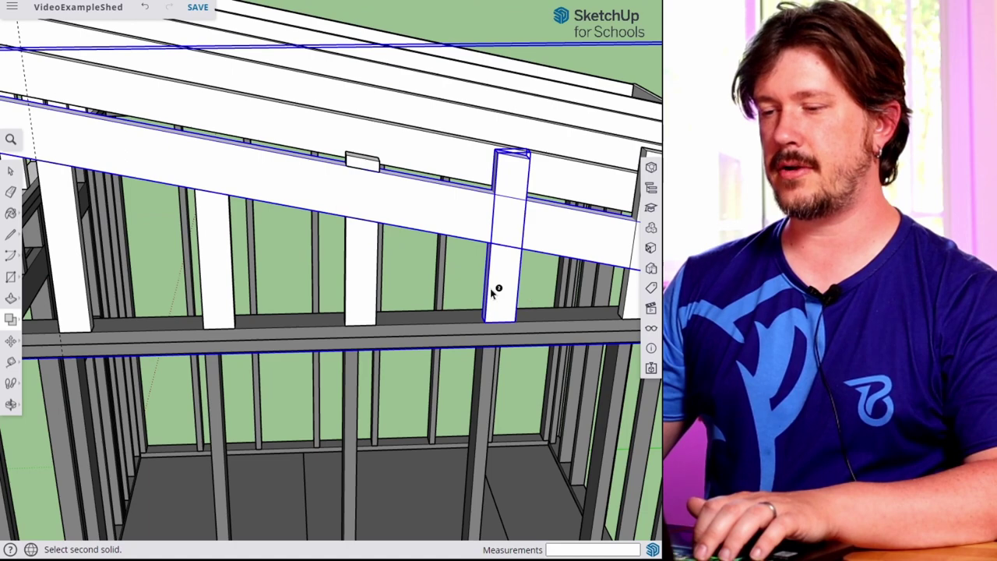
middle_click_drag(507, 289, 547, 288)
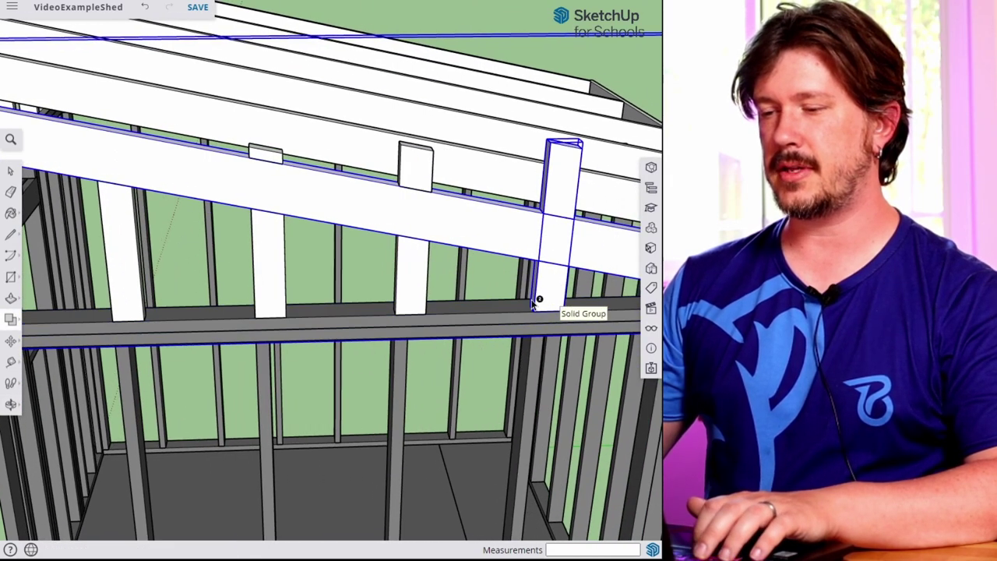
Step: Delete the pieces of three studs protruding above the rafter by editing each group
key("space")
left_click(563, 180)
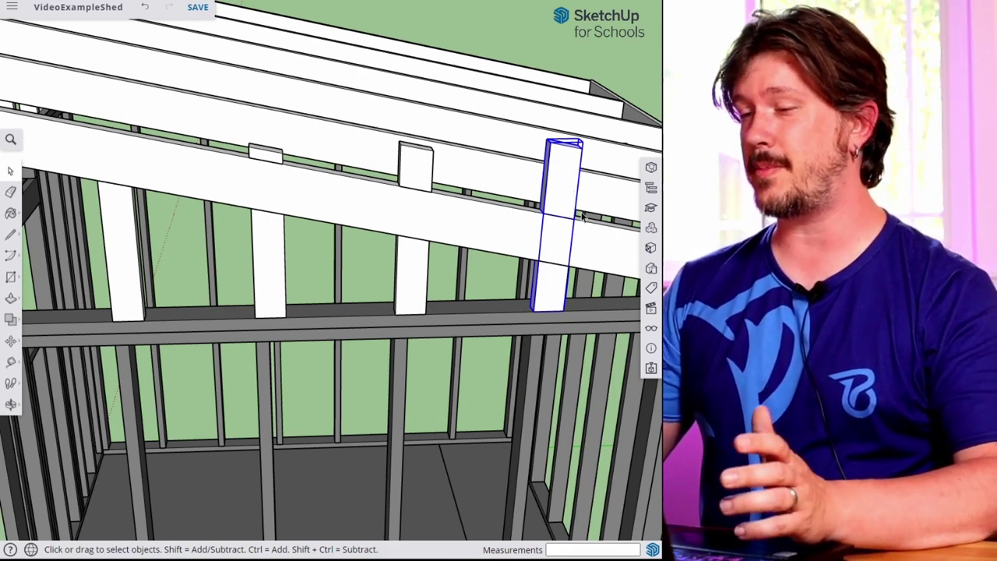
double_click(560, 186)
left_click(555, 187)
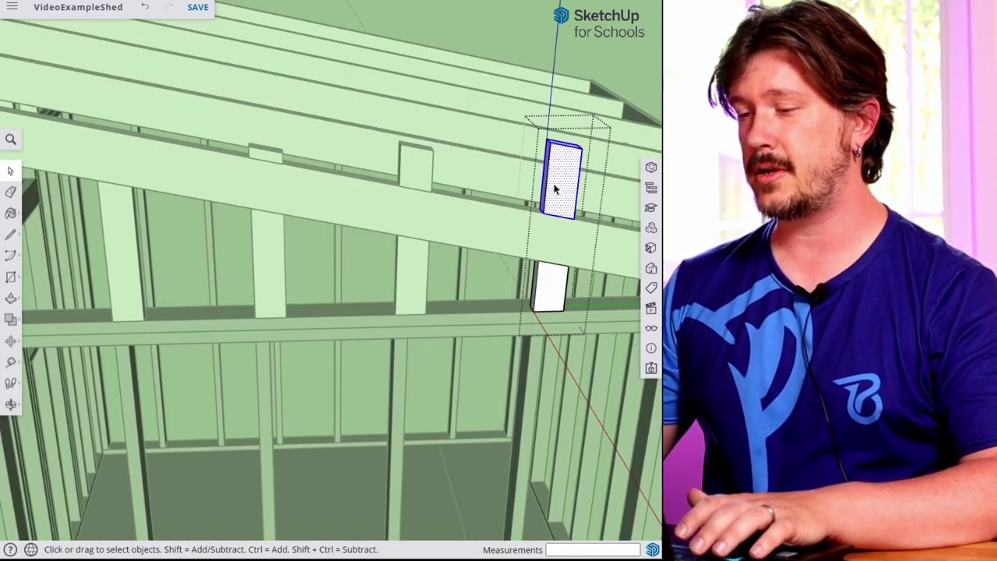
key("Delete")
left_click(416, 273)
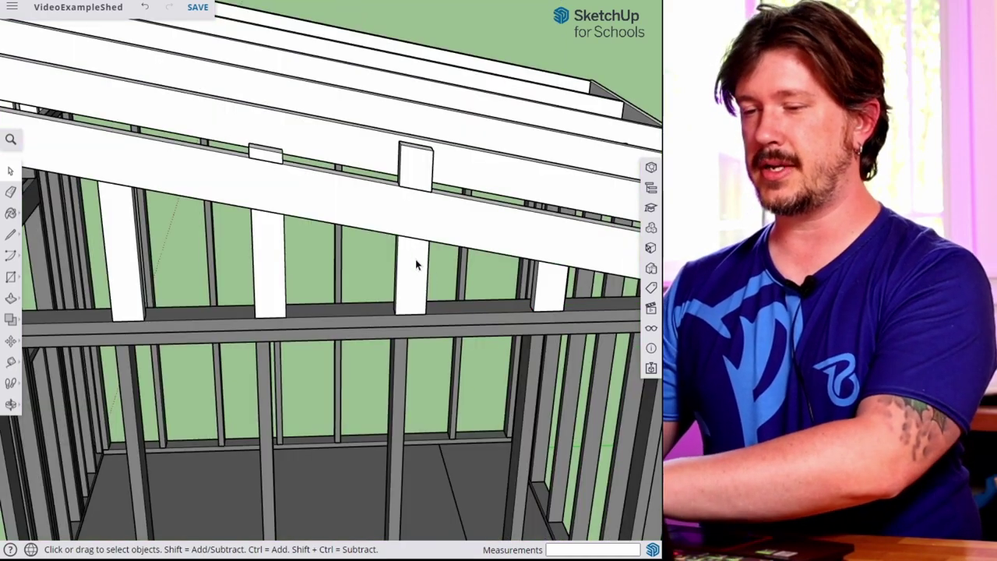
double_click(415, 255)
left_click(417, 175)
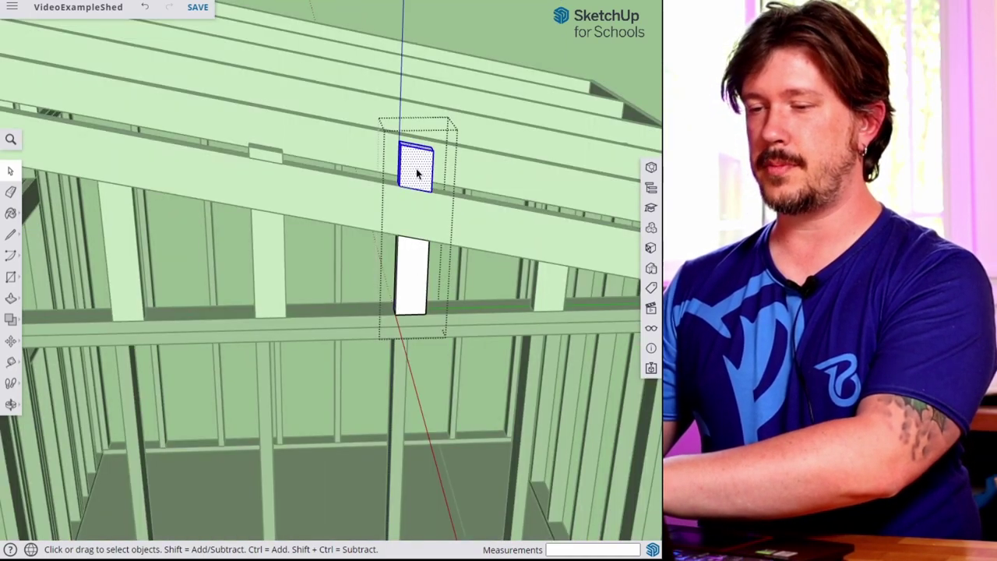
key("Delete")
left_click(261, 264)
double_click(276, 232)
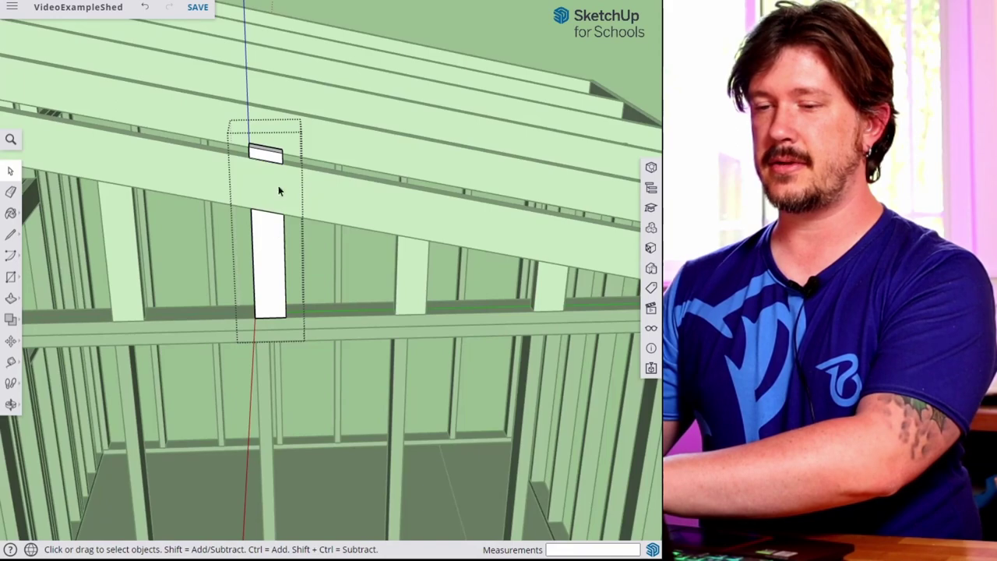
left_click(269, 157)
key("Delete")
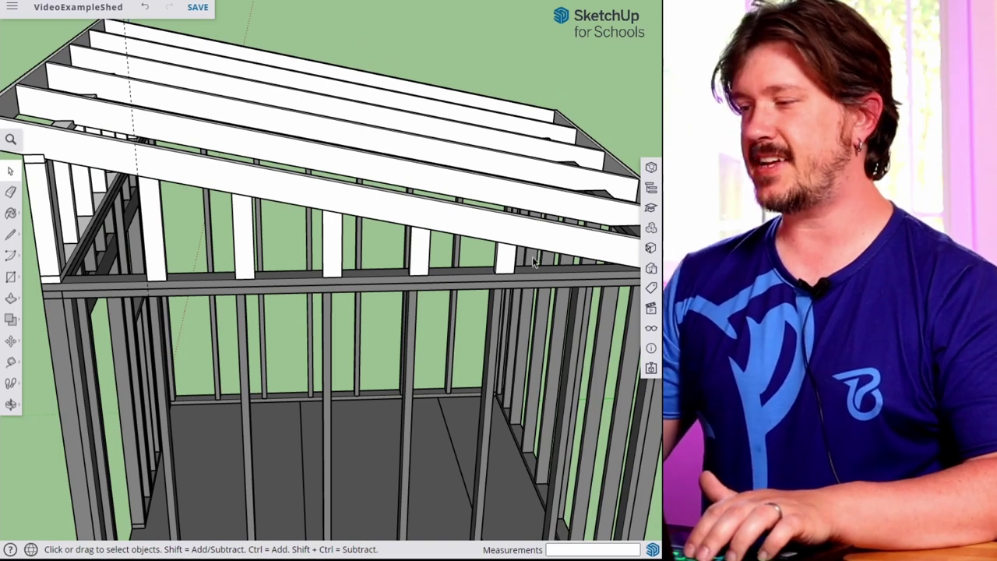
Step: Select all five gable studs together
left_click(420, 261, "shift")
left_click(335, 261, "shift")
left_click(243, 257, "shift")
left_click(155, 251, "shift")
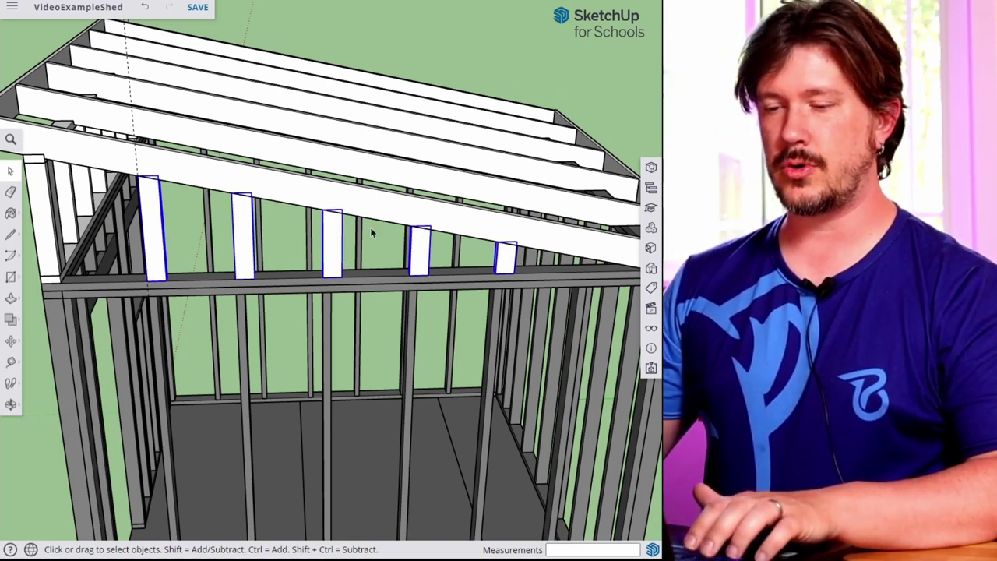
middle_click_drag(190, 281, 466, 328)
Step: Copy the selected studs onto the opposite wall's top plate
key("m")
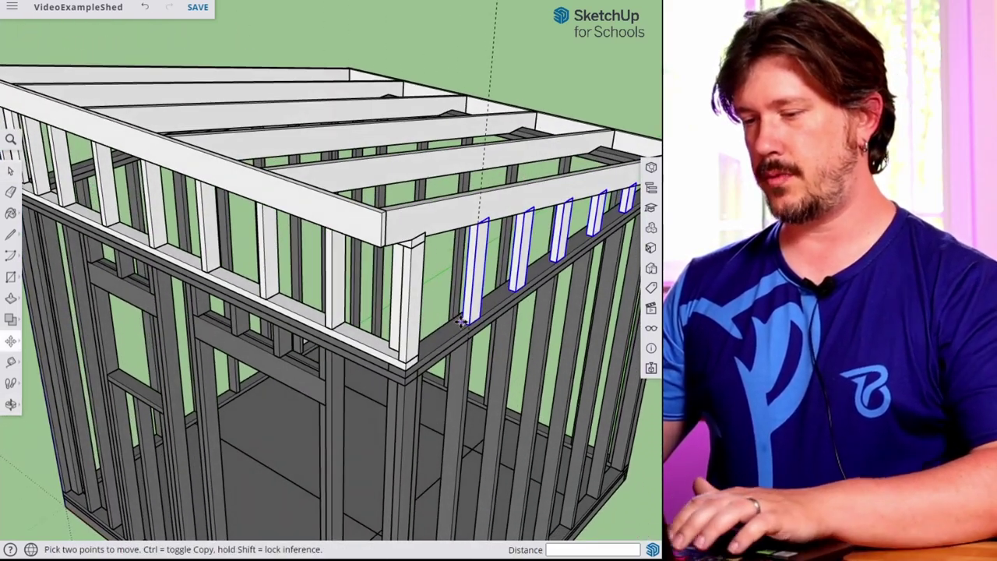
left_click(461, 323)
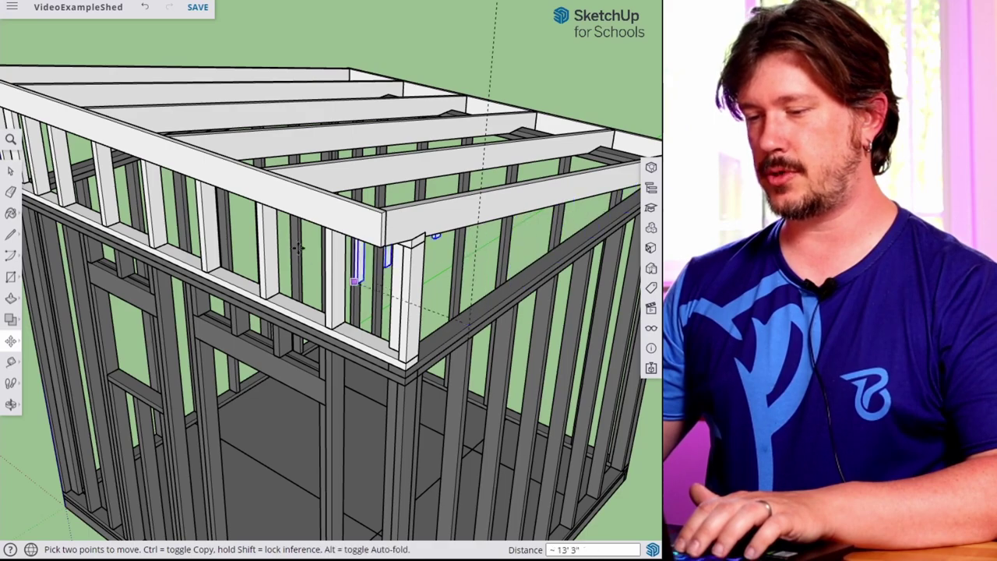
key("ctrl")
middle_click_drag(140, 201, 423, 236)
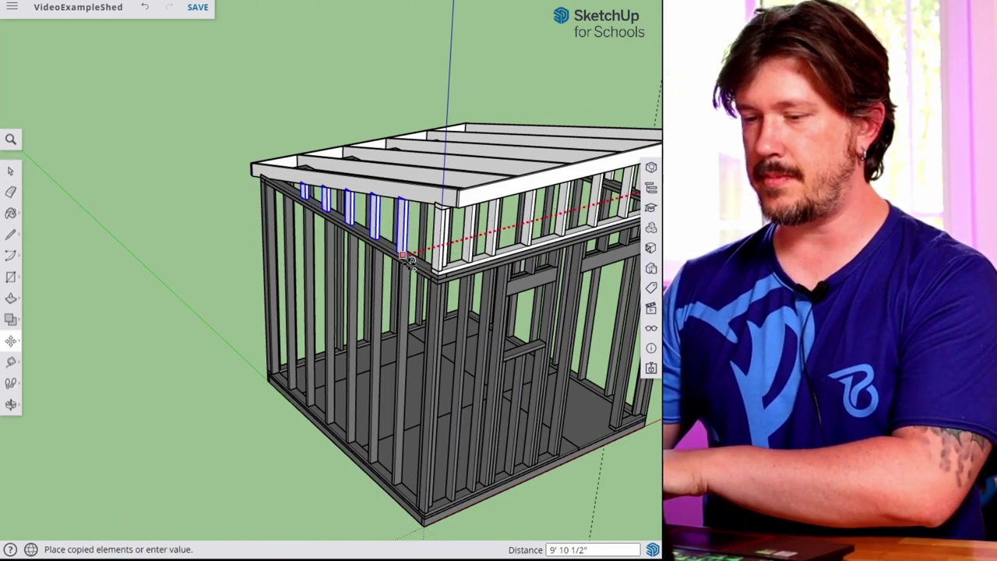
scroll(402, 257, "up", 6)
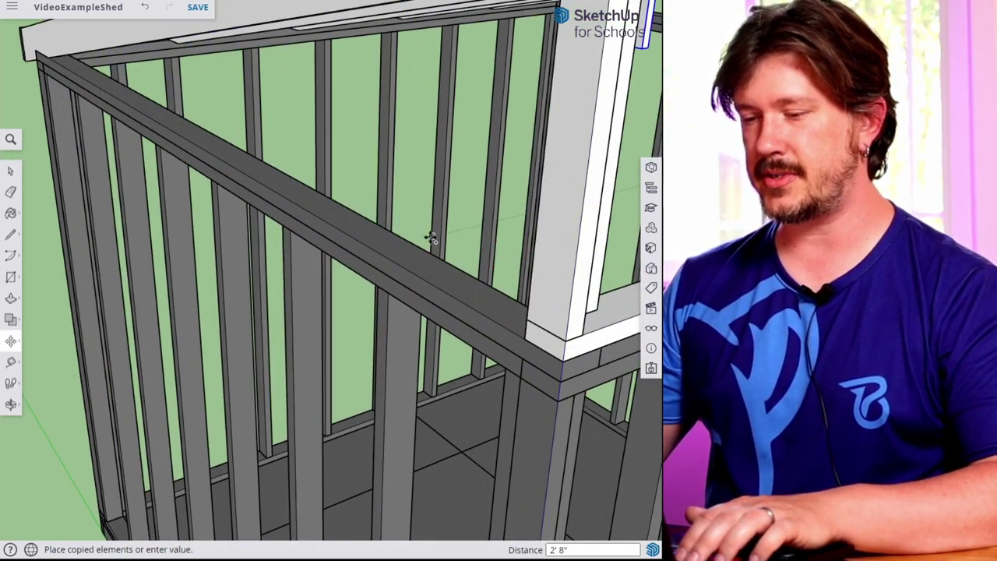
scroll(387, 257, "down", 5)
left_click(382, 261)
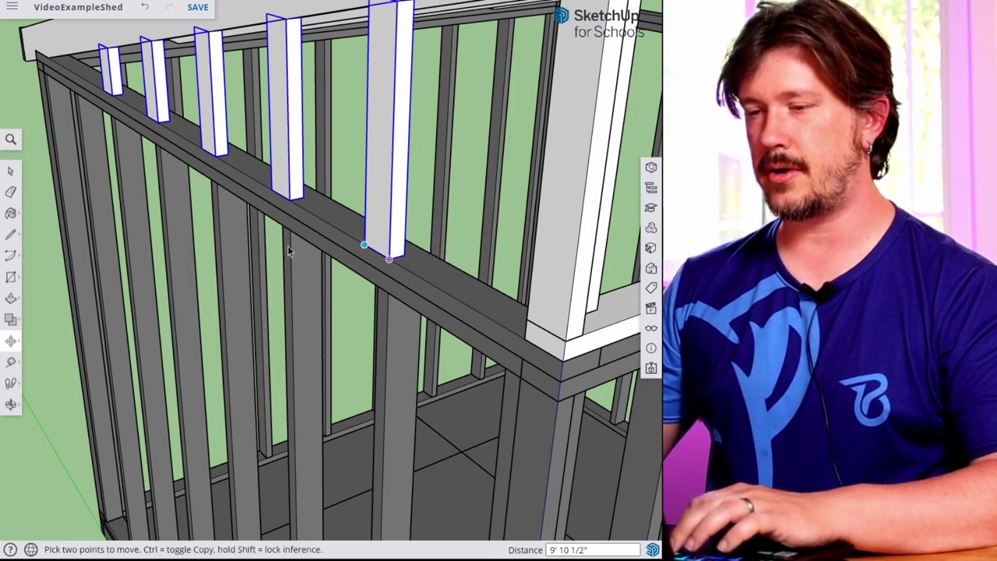
key("space")
middle_click_drag(382, 261, 314, 115)
middle_click_drag(316, 199, 526, 179)
middle_click_drag(555, 135, 360, 182)
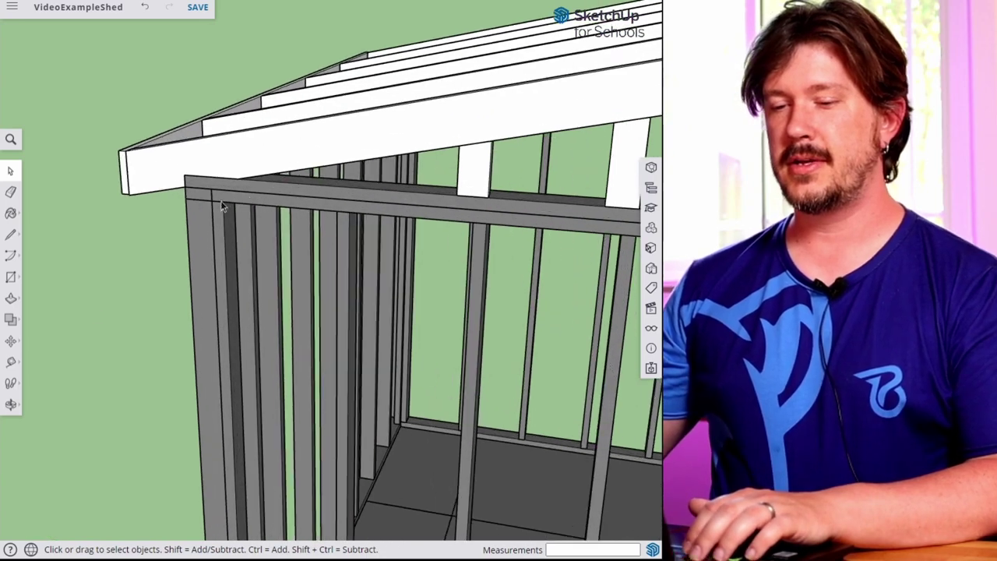
Step: Set the Protractor at the top plate corner with its baseline along the plate
left_click(11, 363)
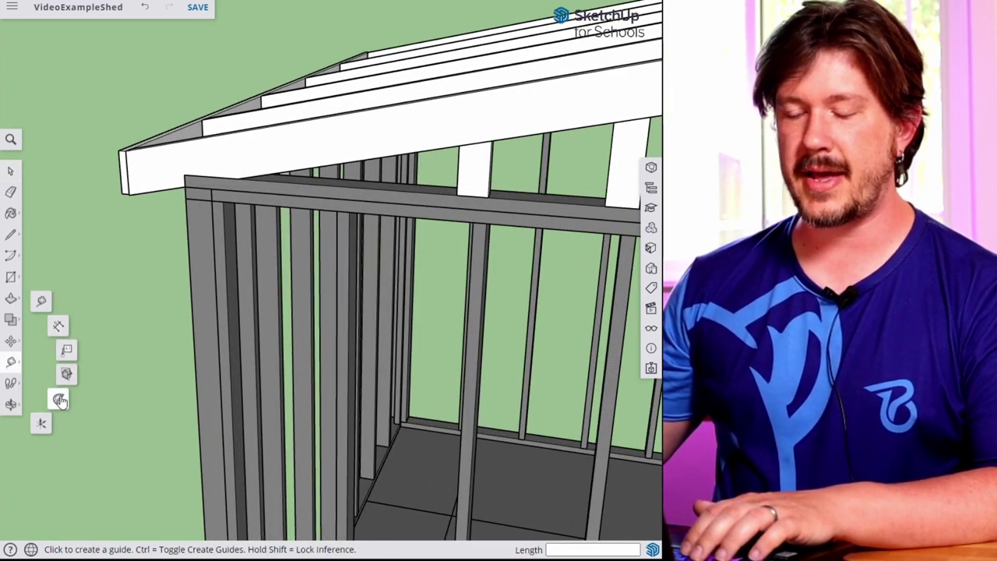
left_click(58, 399)
scroll(239, 174, "up", 3)
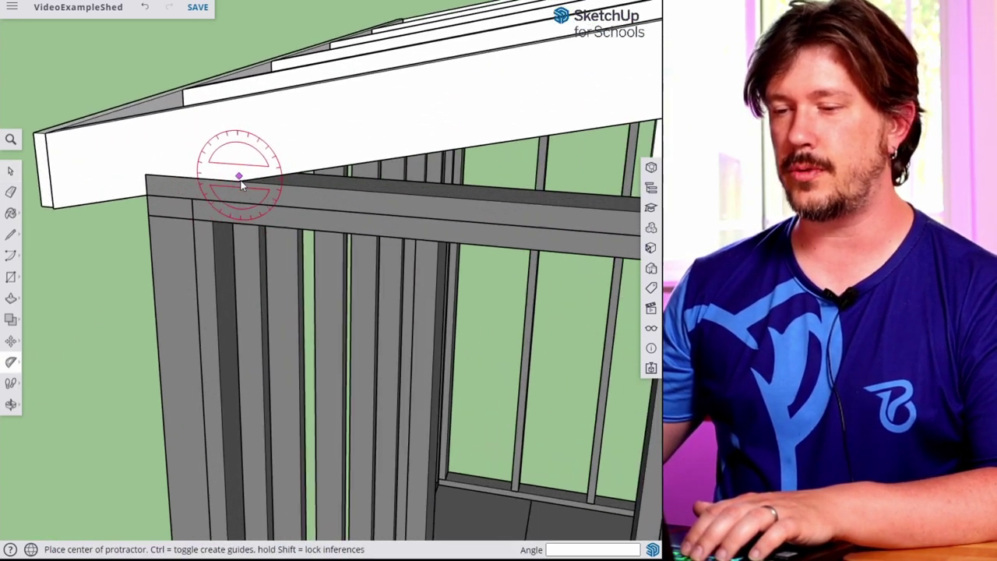
scroll(238, 182, "up", 3)
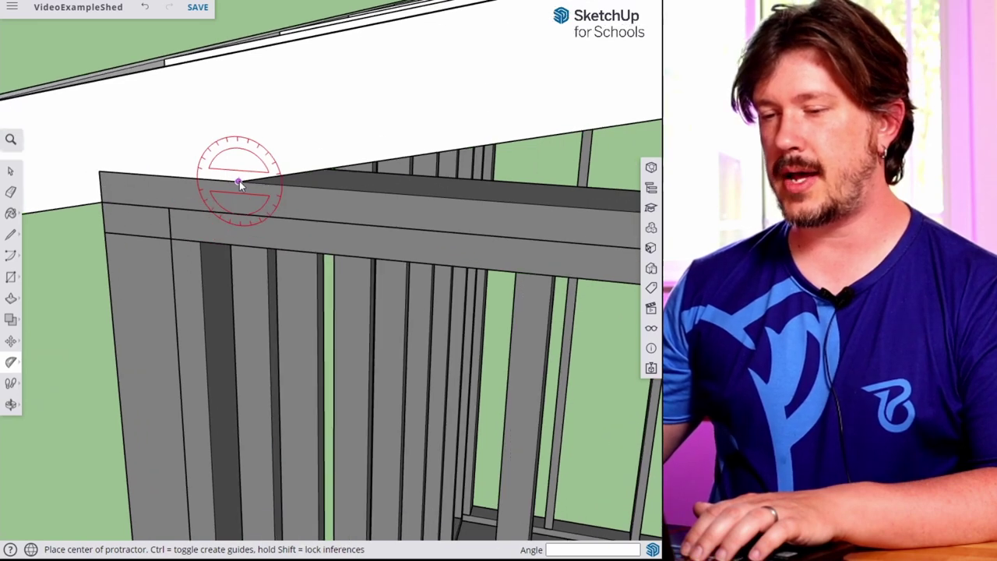
left_click(239, 183)
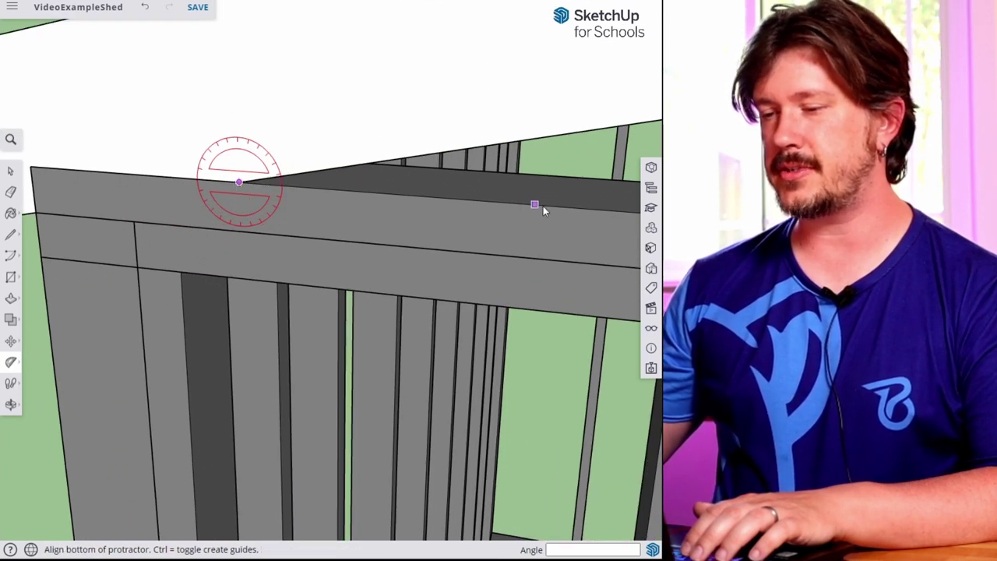
left_click(585, 210)
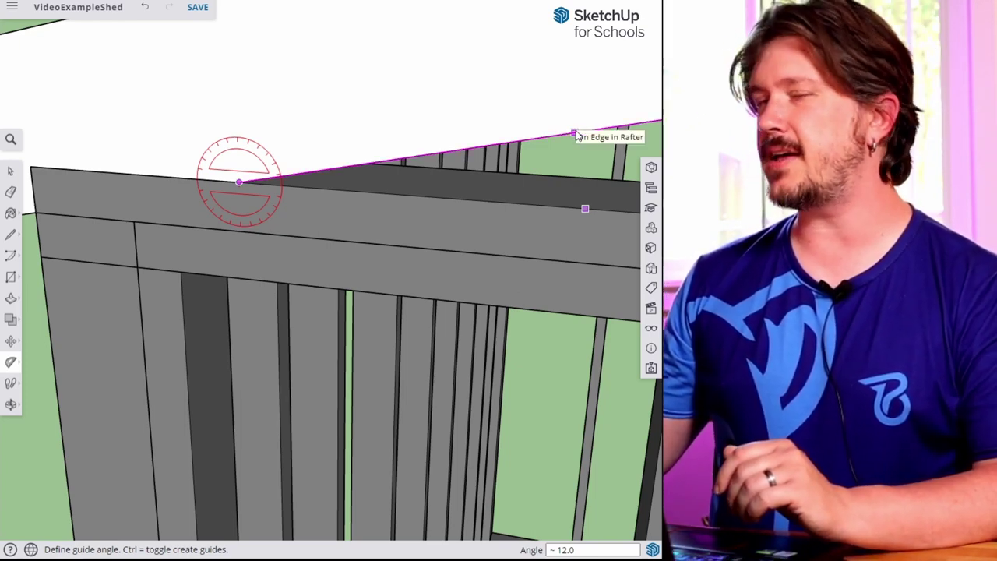
Step: Place the angled guide at the rafter end's roughly 12-degree slope
middle_click_drag(577, 135, 280, 175)
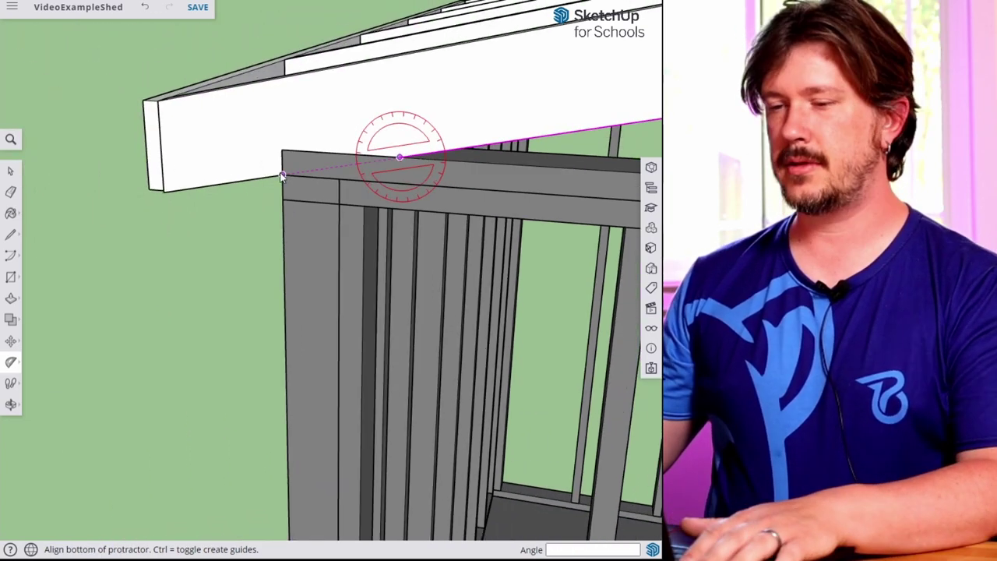
left_click(282, 177)
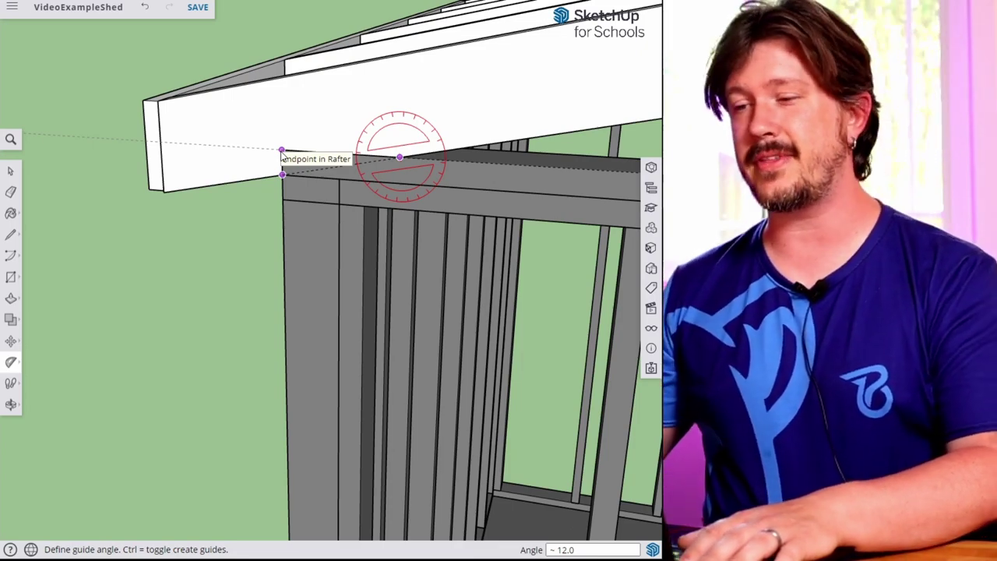
left_click(282, 153)
scroll(292, 109, "down", 5)
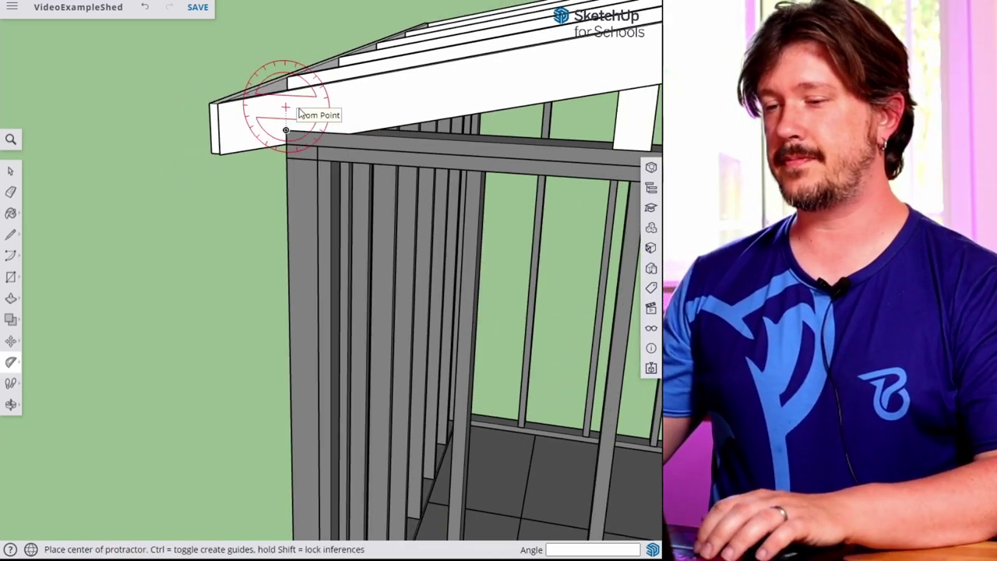
middle_click_drag(516, 100, 307, 57)
scroll(448, 134, "down", 5)
key("space")
scroll(586, 287, "down", 3)
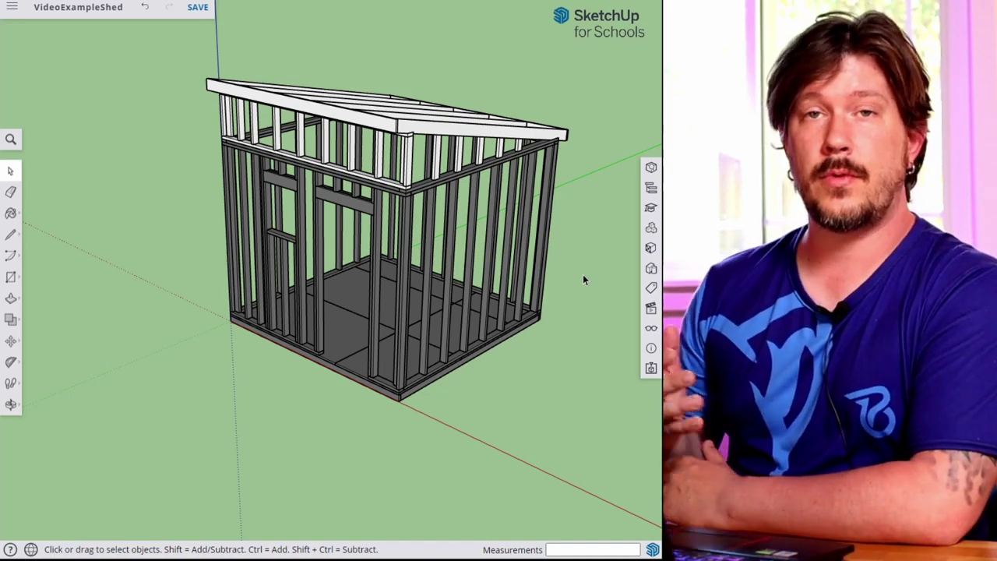
middle_click_drag(583, 274, 600, 198)
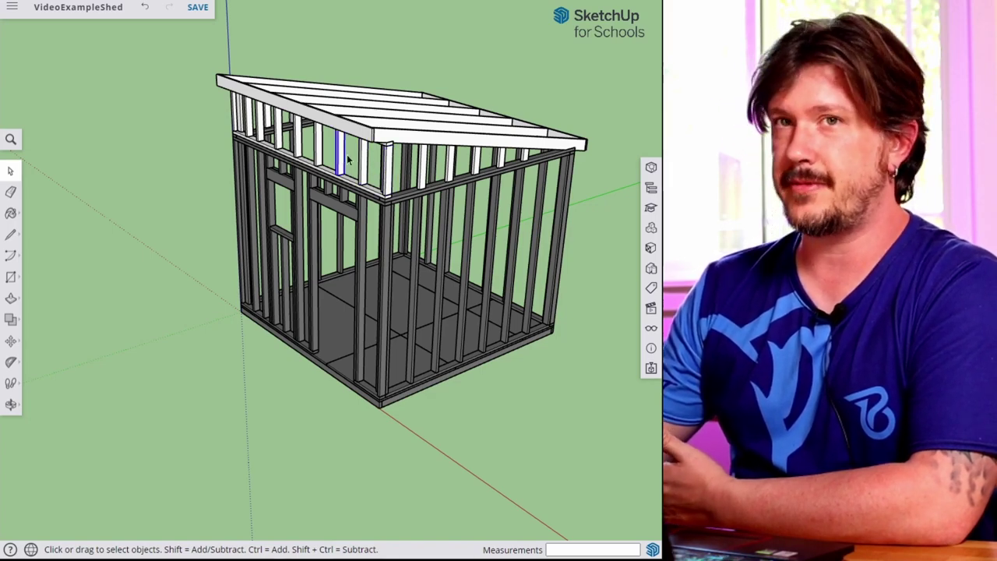
middle_click_drag(562, 146, 381, 120)
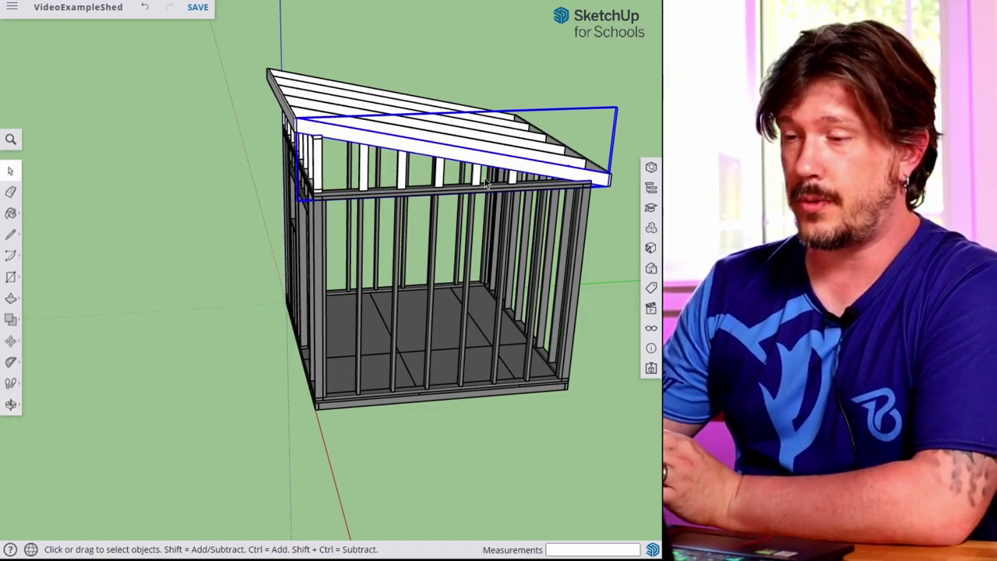
scroll(309, 156, "up", 3)
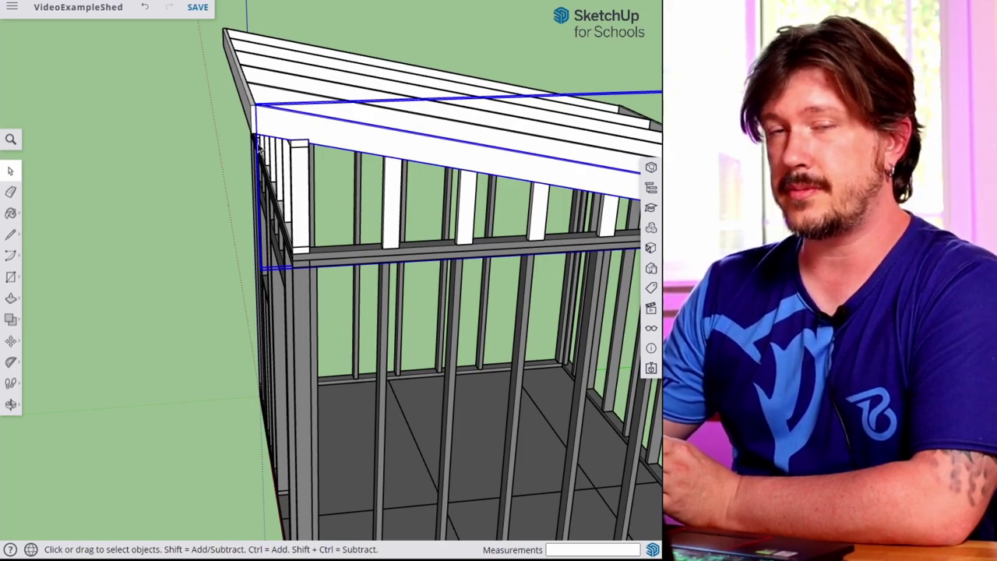
left_click(172, 114)
middle_click_drag(333, 212, 319, 127)
left_click(394, 138)
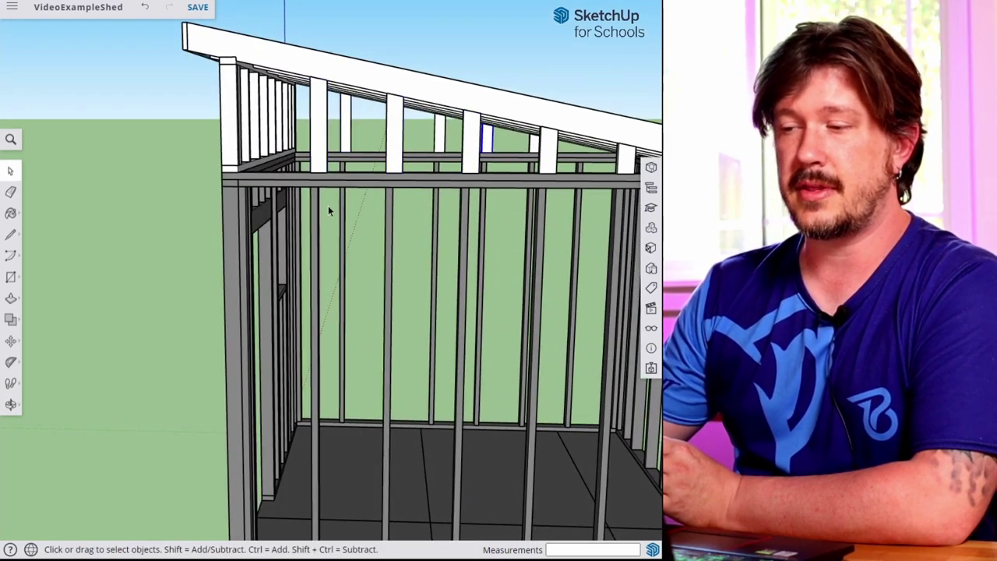